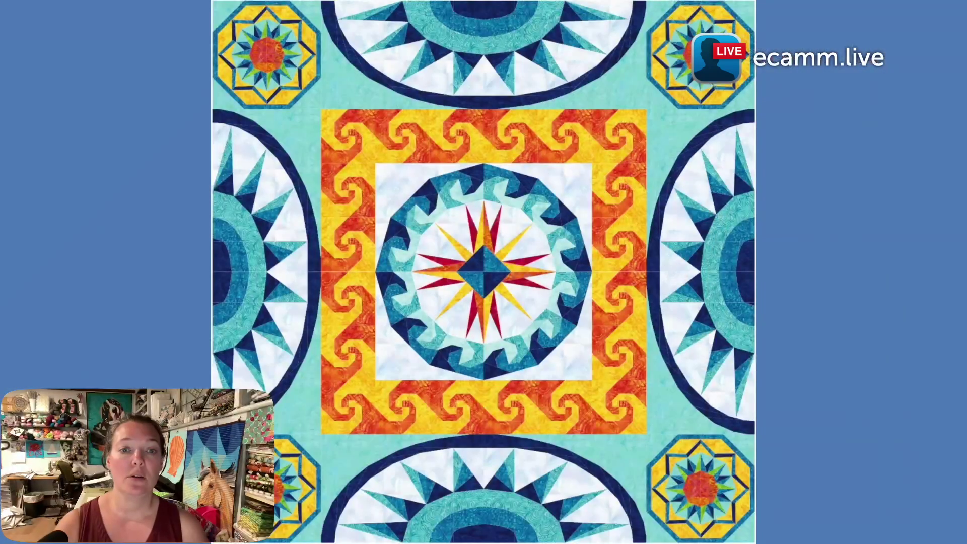
Bring the EQ8 window forward so its Welcome screen is in front.
key(super+Tab)
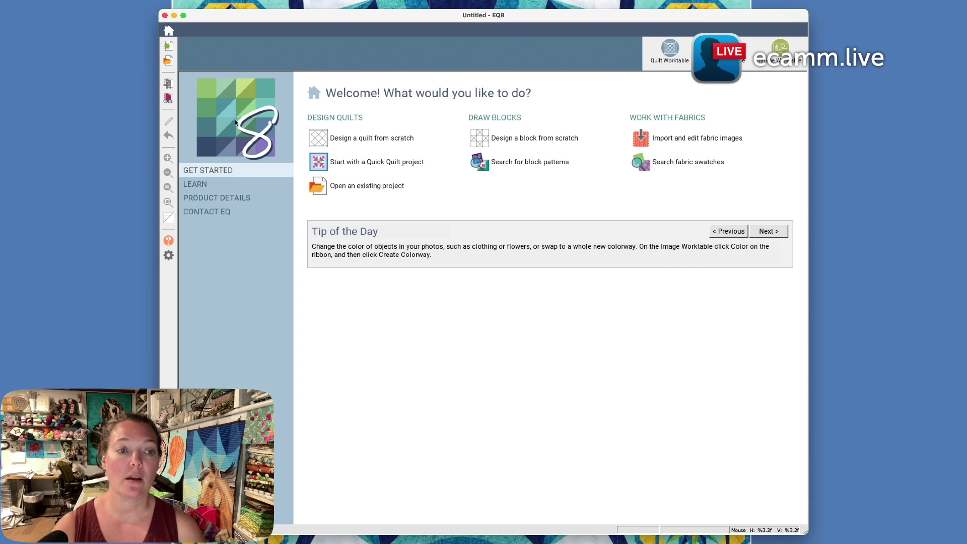
Open the existing project water bottle.PJ8.
click(366, 186)
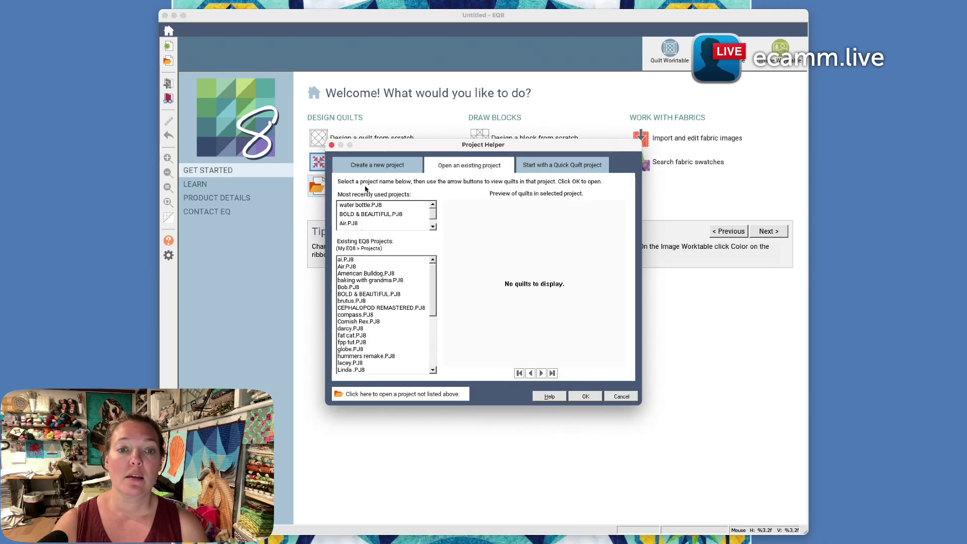
click(360, 205)
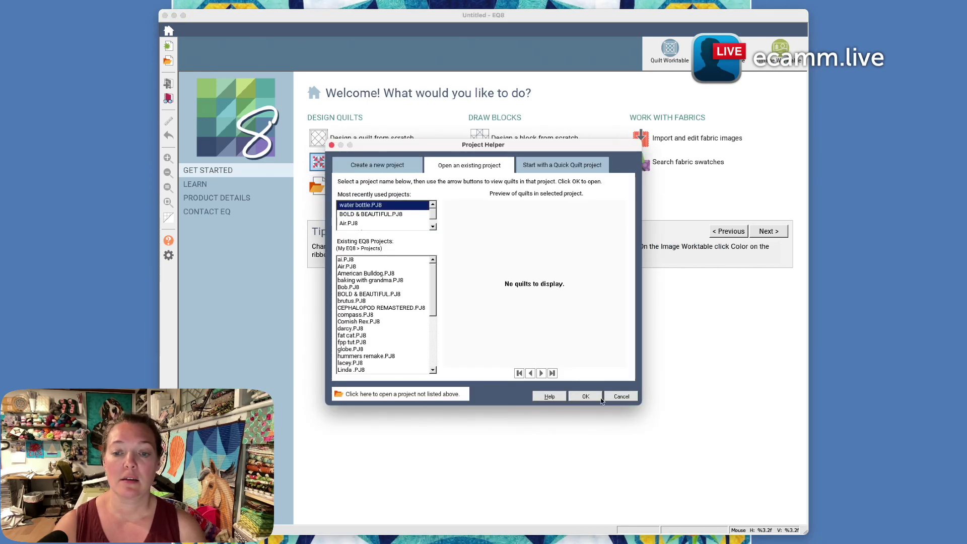
click(599, 398)
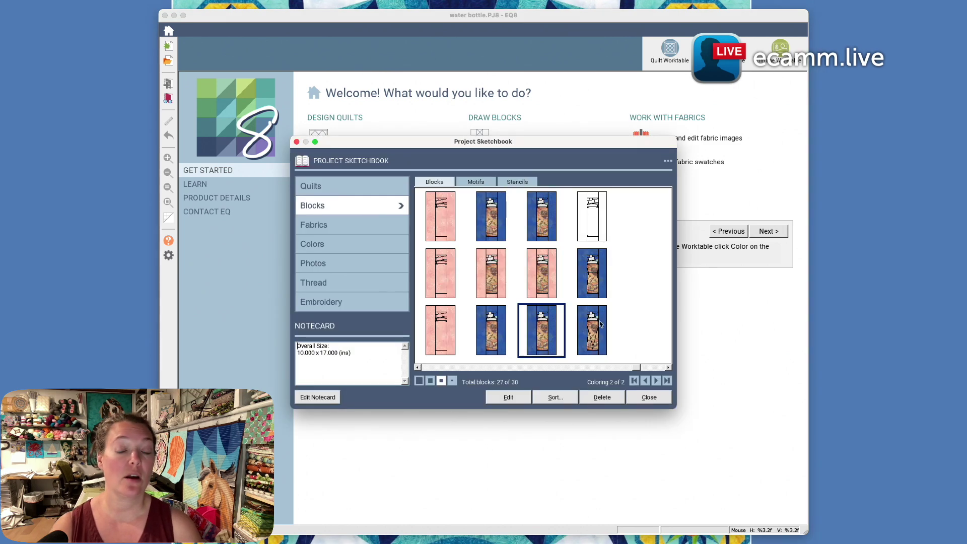
Edit the bottle block, view it in fabrics fitted to the window, then return to its line drawing.
click(508, 397)
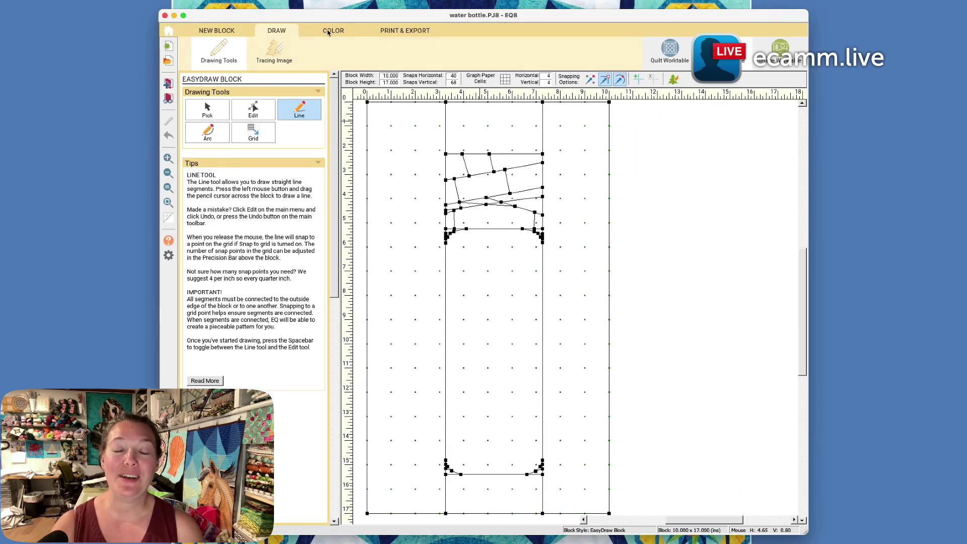
click(328, 32)
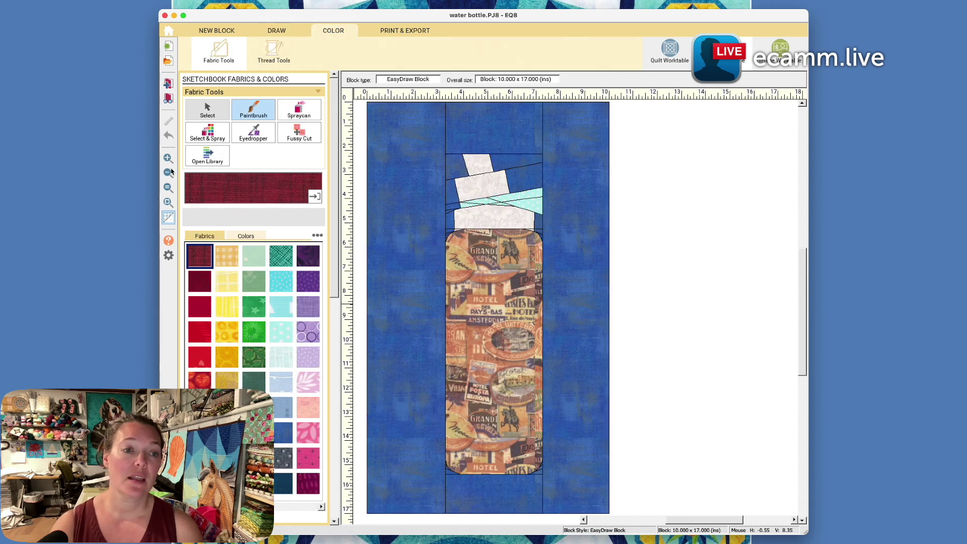
scroll(444, 183, up, 5)
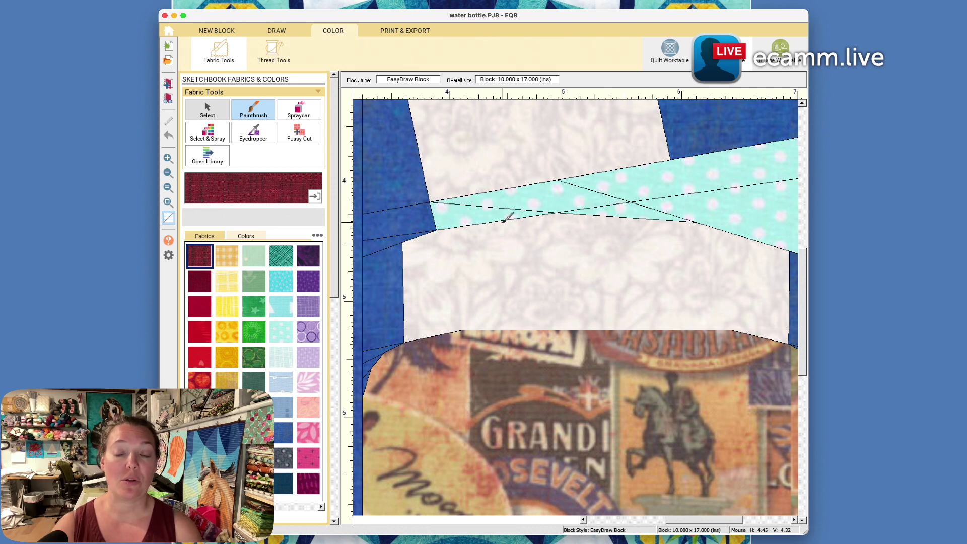
click(169, 202)
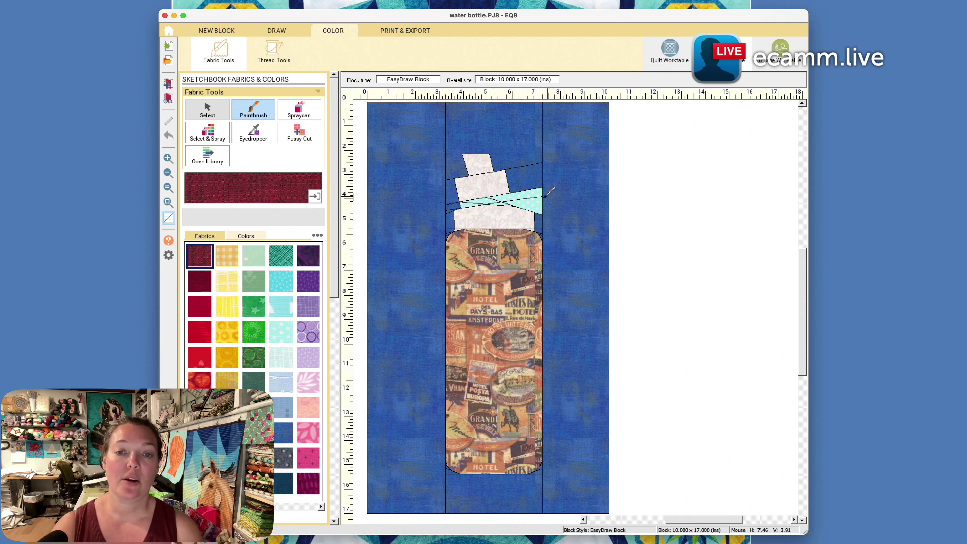
click(292, 31)
Review the bottle block's Foundation Sections preview, close it and go back to DRAW.
click(404, 30)
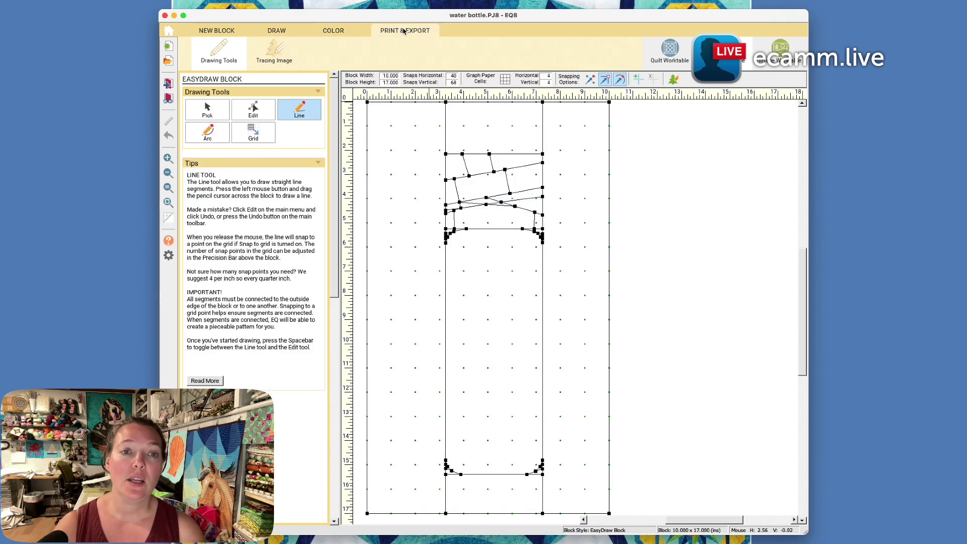
click(299, 112)
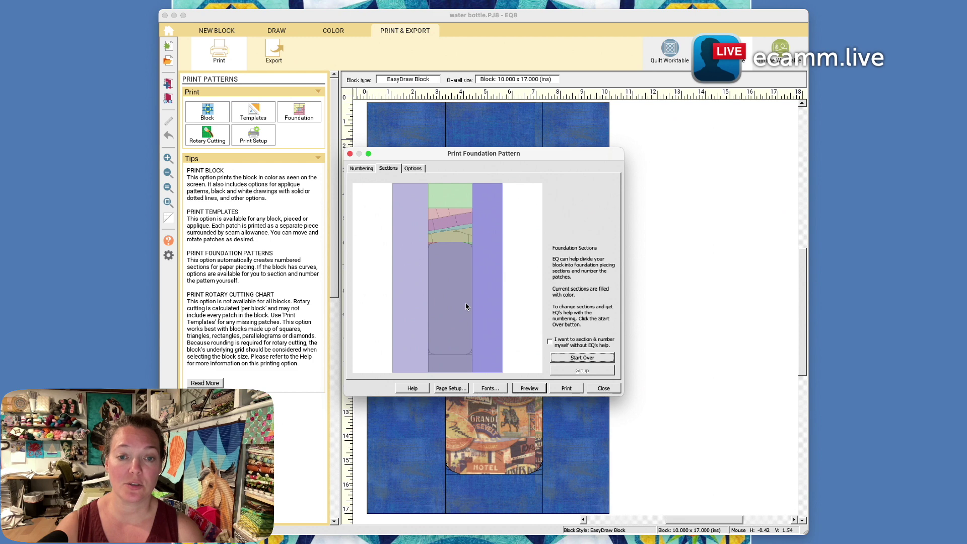
click(605, 388)
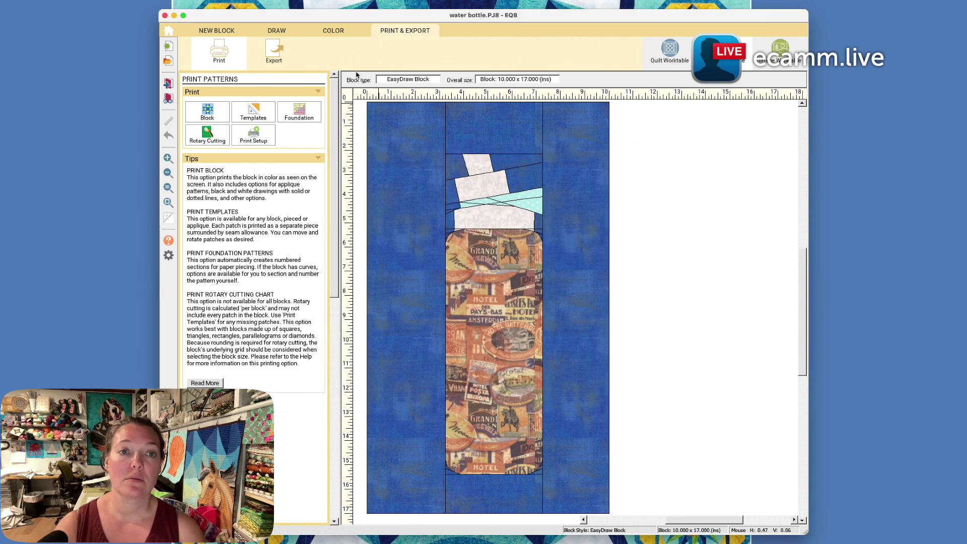
click(285, 34)
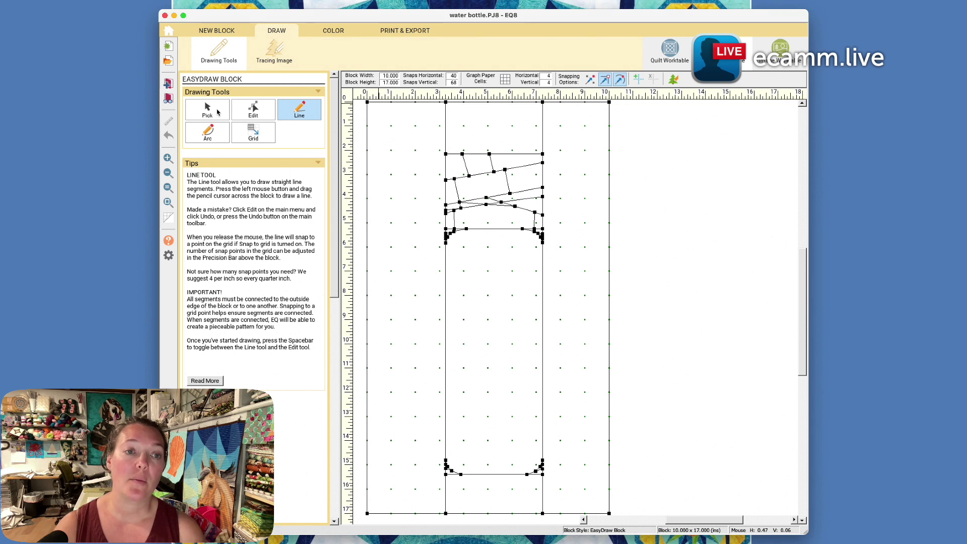
Zoom into the bottle top, delete the two crossing segments near the cap, and view the block in colour.
click(168, 159)
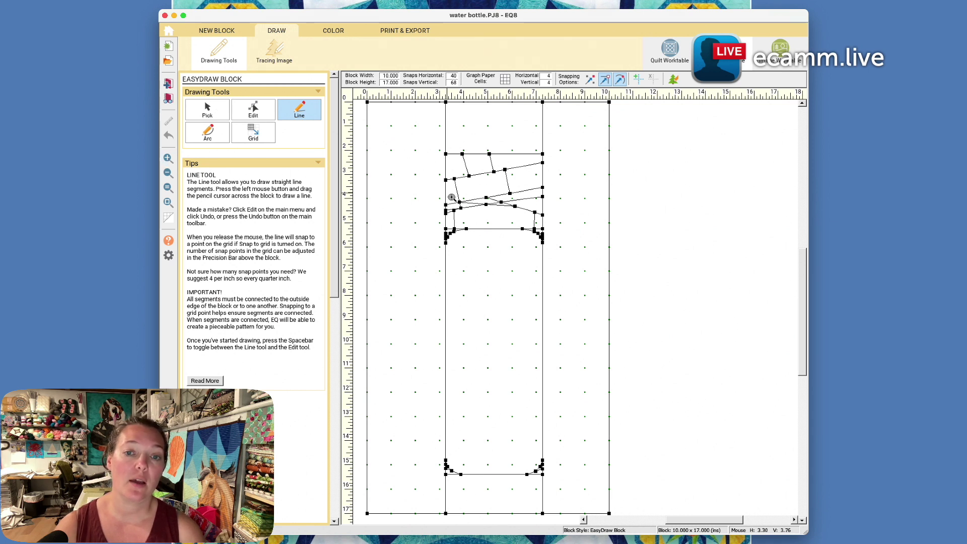
drag(421, 171, 599, 280)
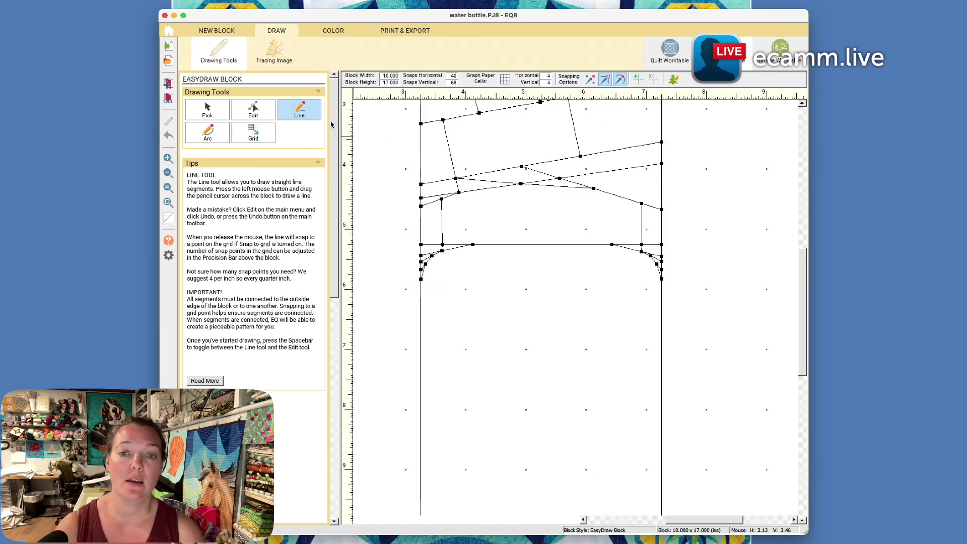
click(216, 109)
click(476, 182)
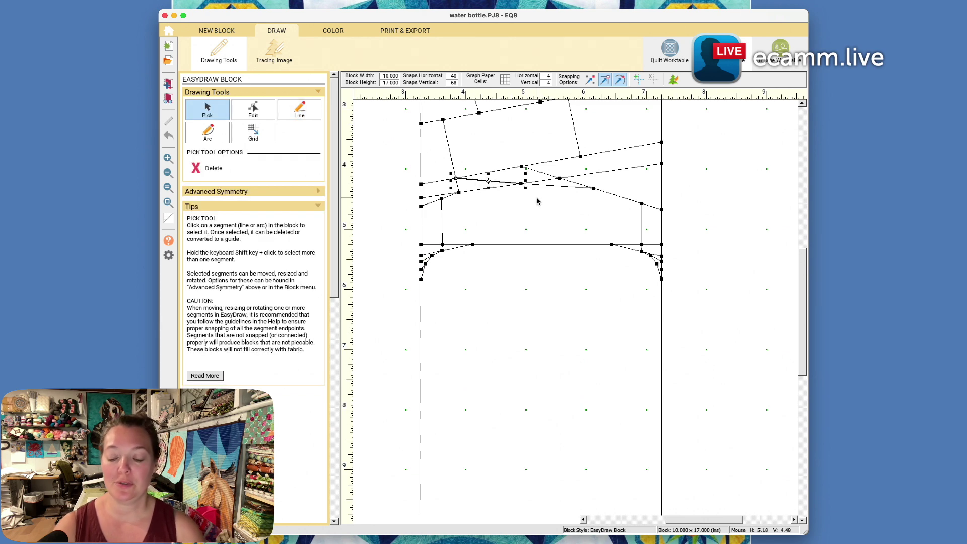
key(Delete)
click(535, 172)
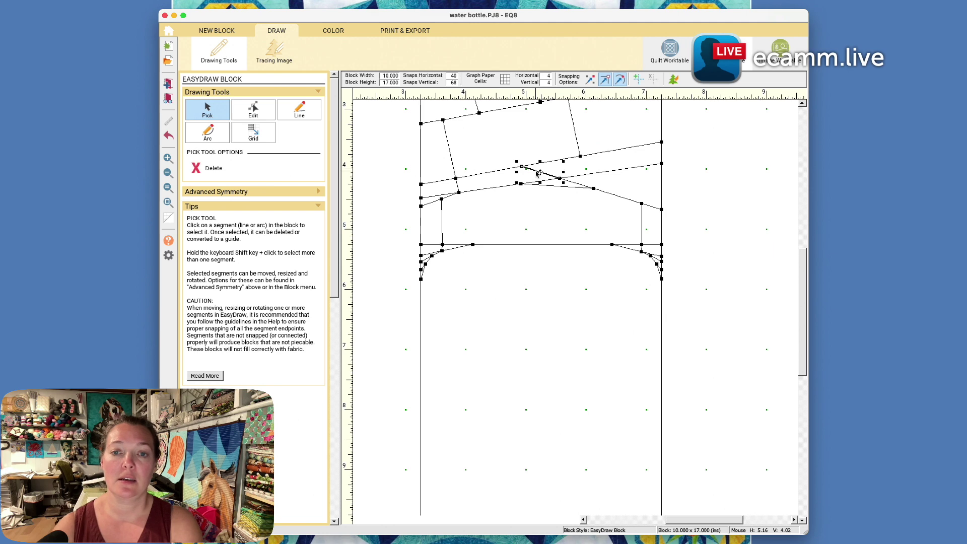
key(Delete)
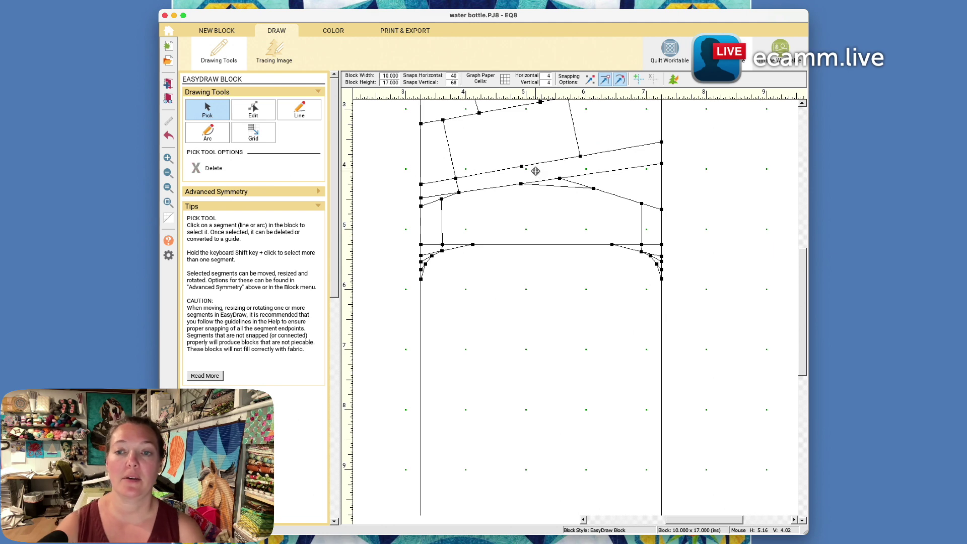
click(333, 31)
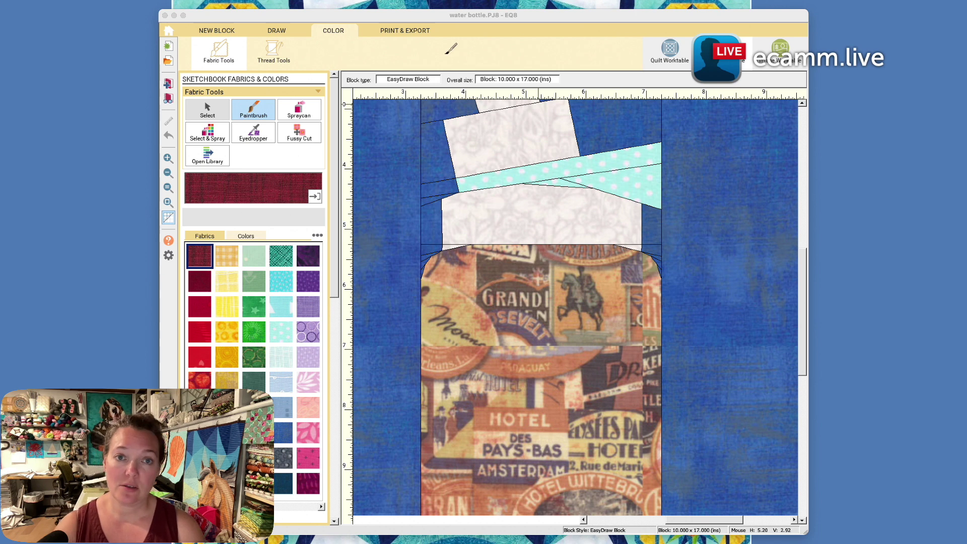
Inspect the block's Foundation Numbering preview, close it and return to DRAW.
click(409, 32)
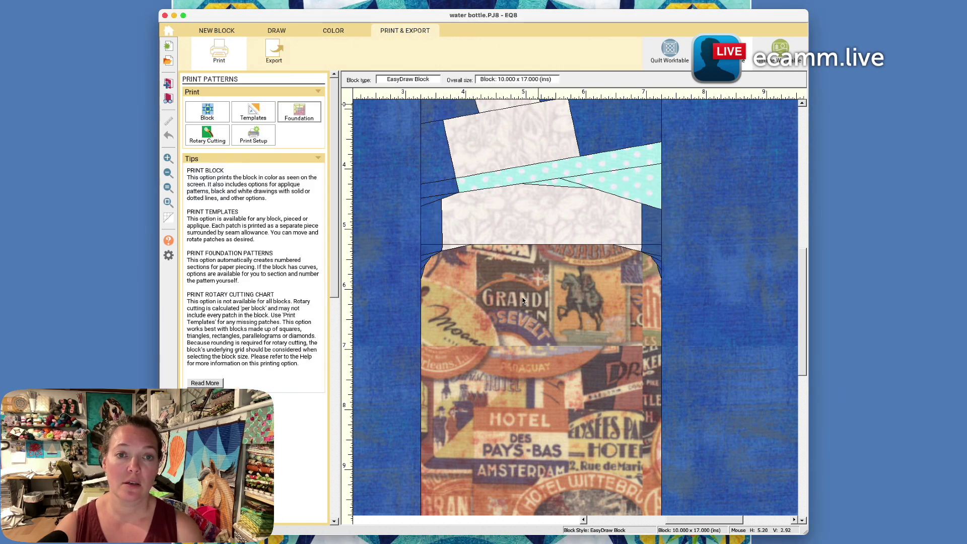
click(312, 117)
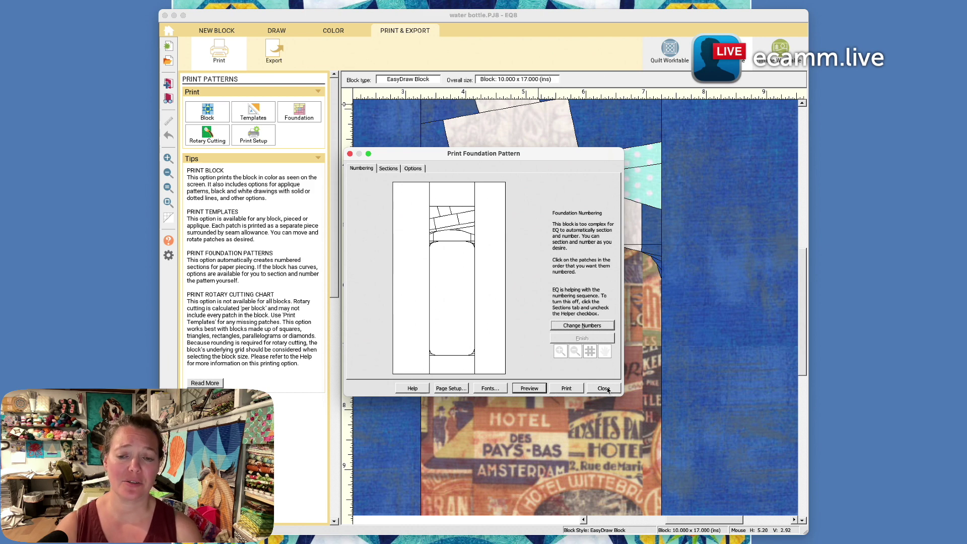
click(604, 388)
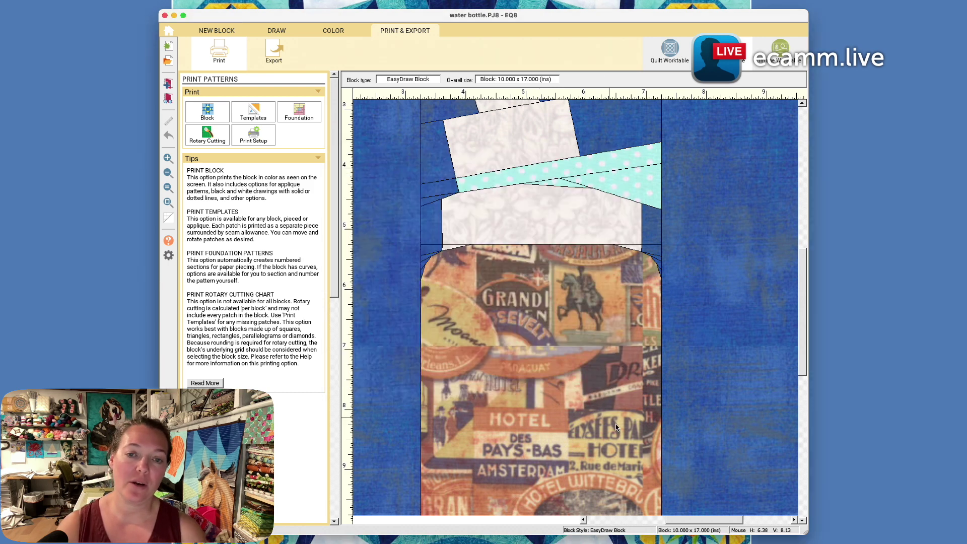
click(275, 32)
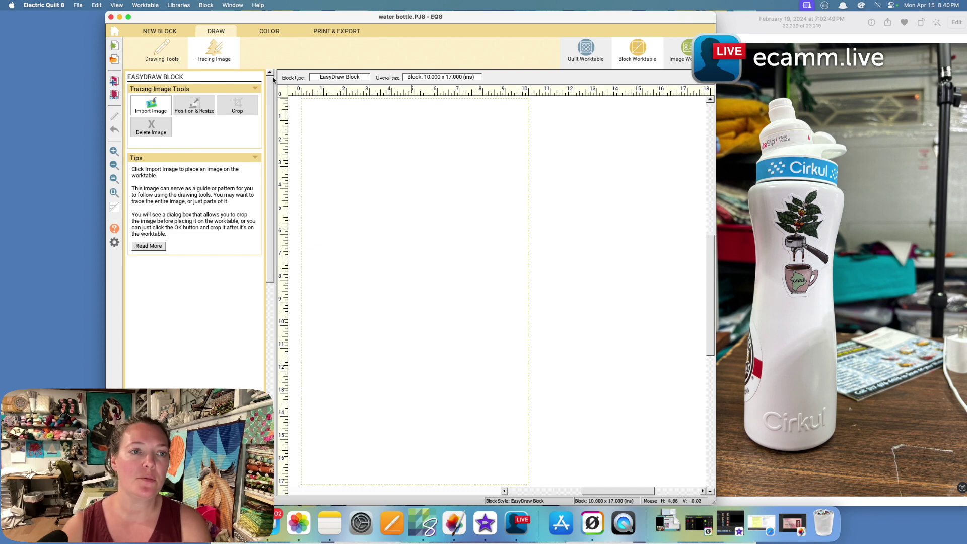
Draw a trial horizontal line across the bottle body, then undo it.
click(162, 56)
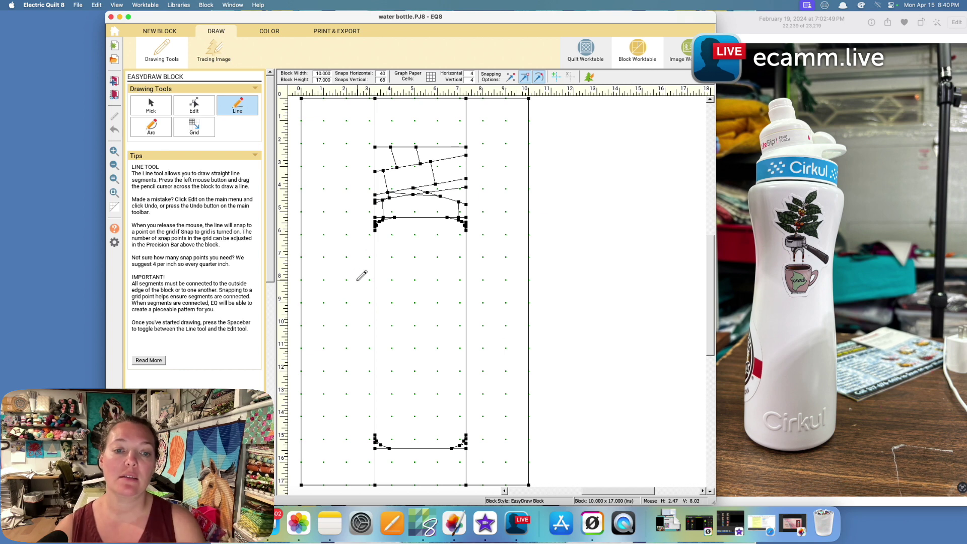
drag(347, 277, 498, 277)
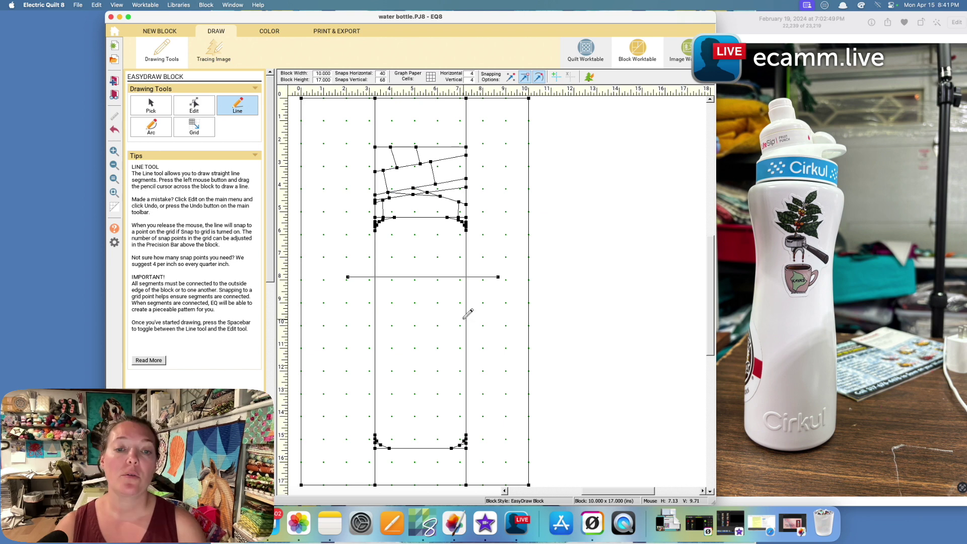
click(116, 129)
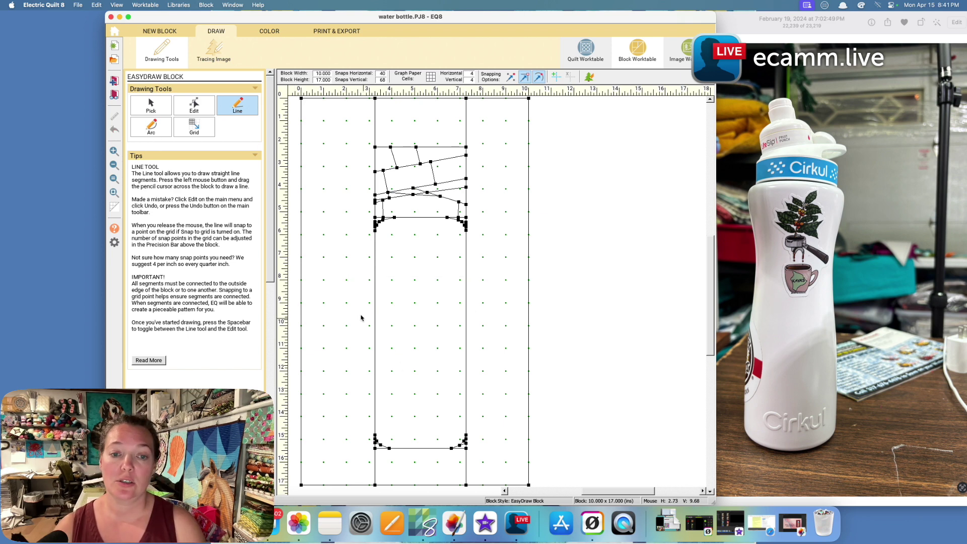
Turn off a snapping option and draw a horizontal line across the bottle body near 8 inches.
drag(347, 280, 498, 280)
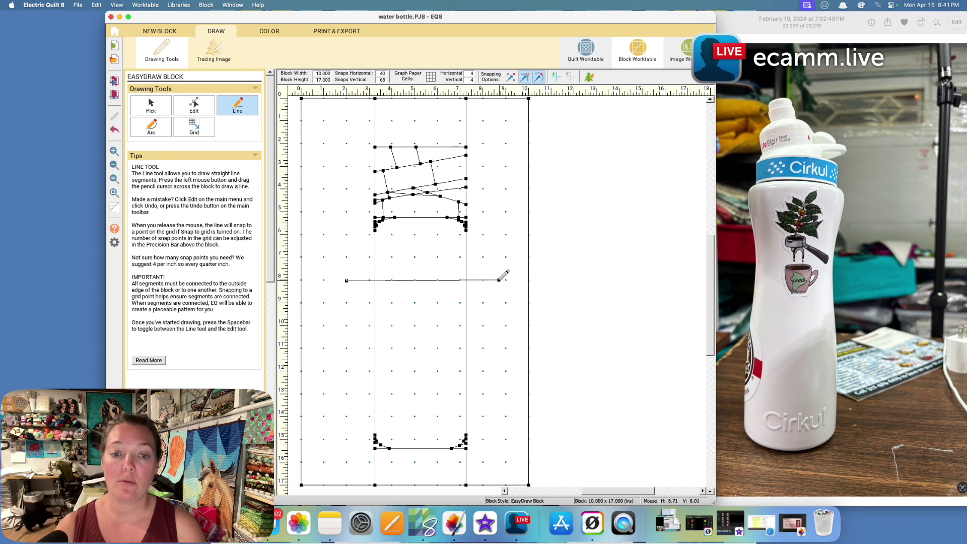
click(116, 130)
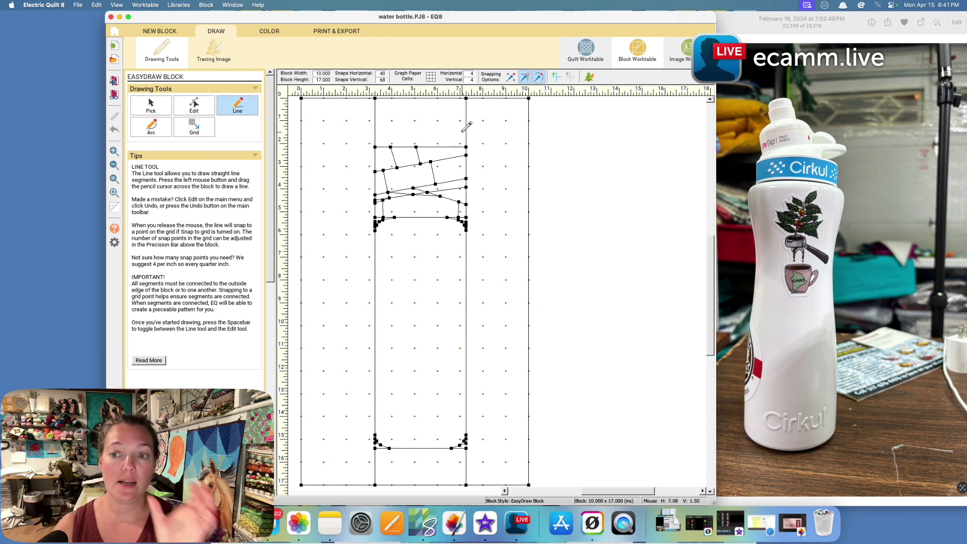
click(511, 77)
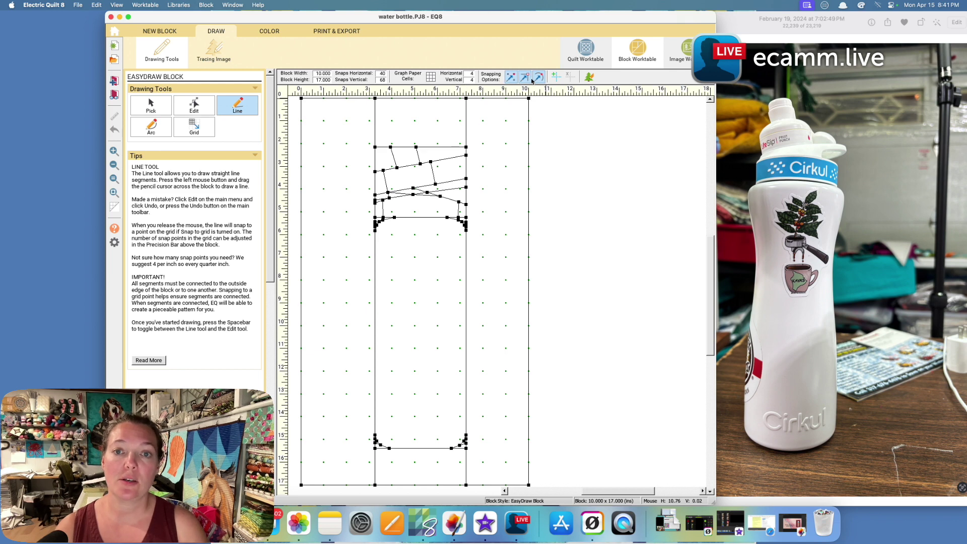
click(524, 77)
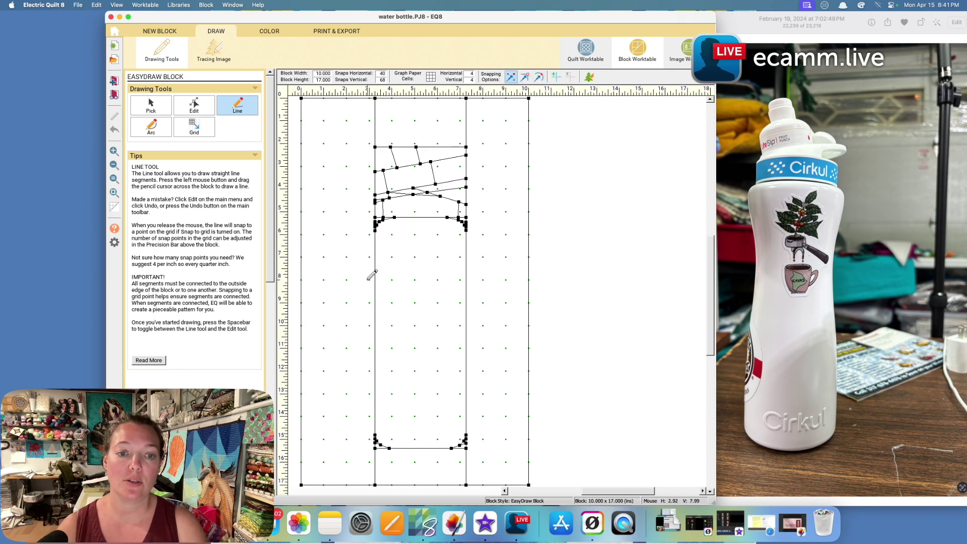
drag(369, 280, 483, 280)
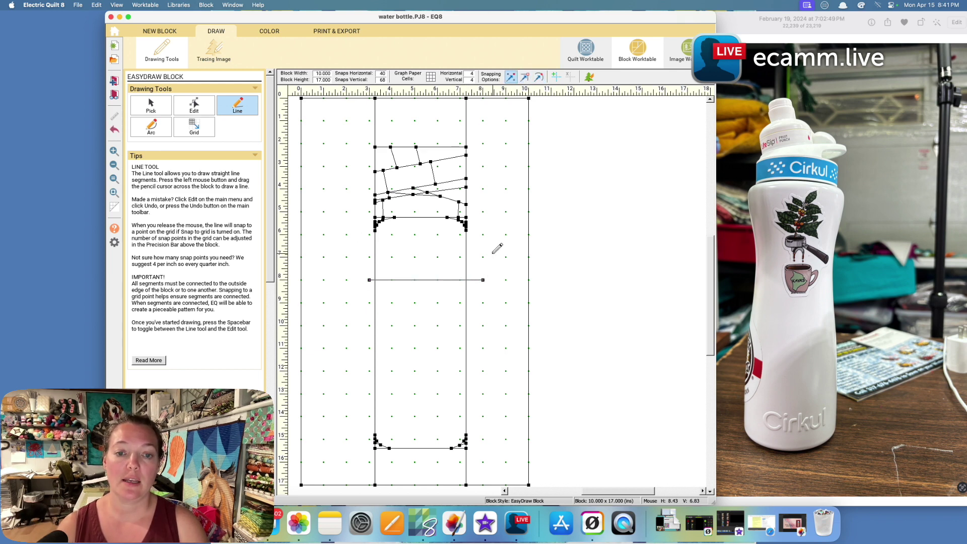
click(267, 31)
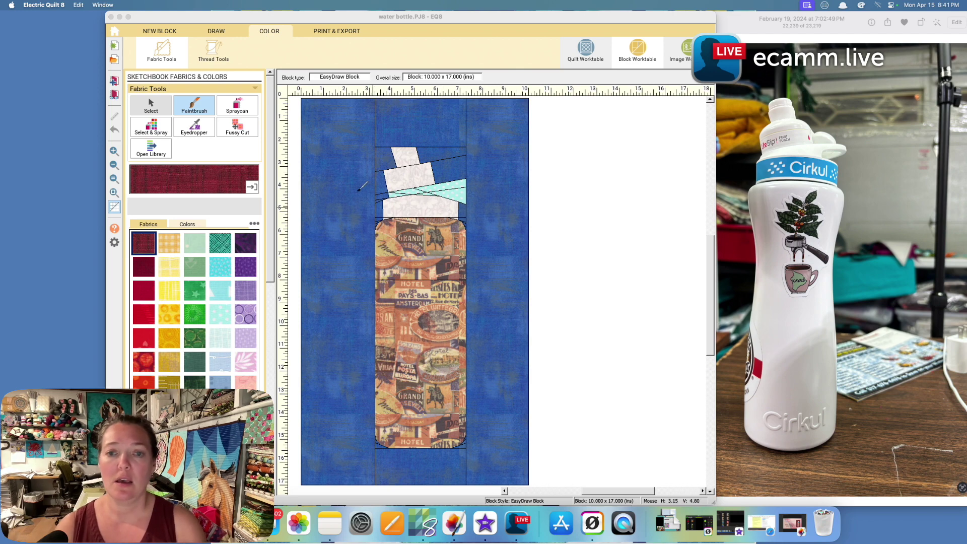
click(220, 32)
Try moving the horizontal line up with Pick, return it to its original height, and preview in fabrics.
click(151, 106)
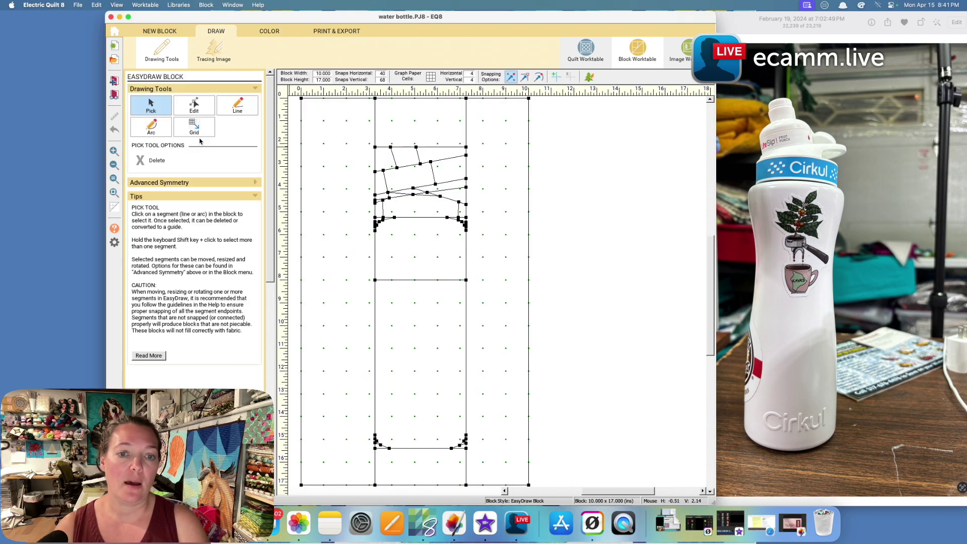
click(399, 281)
drag(420, 280, 420, 268)
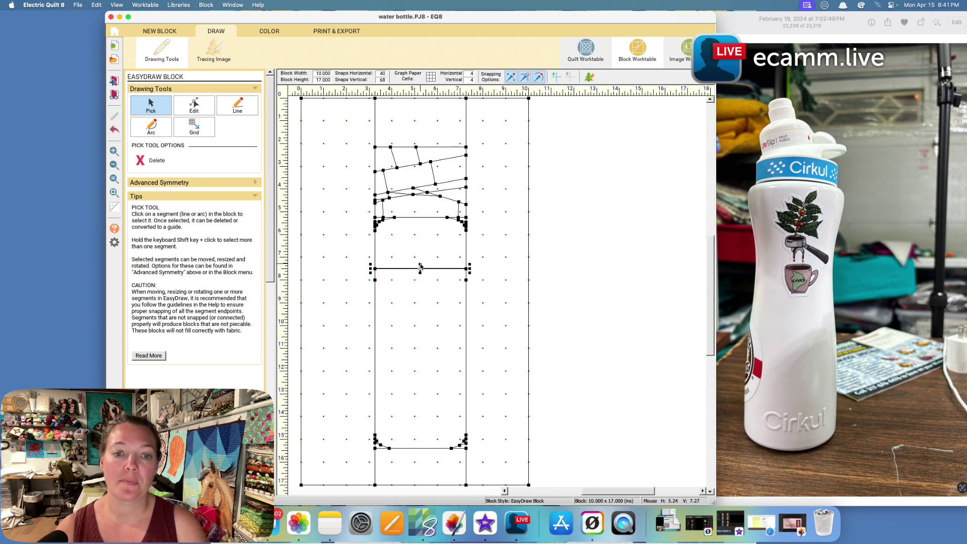
click(420, 267)
drag(420, 268, 420, 263)
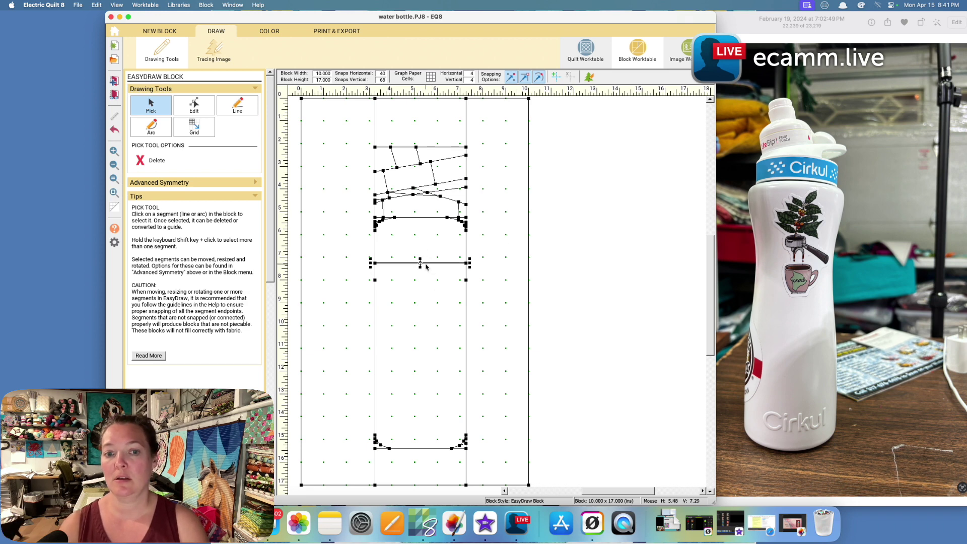
drag(420, 262, 419, 269)
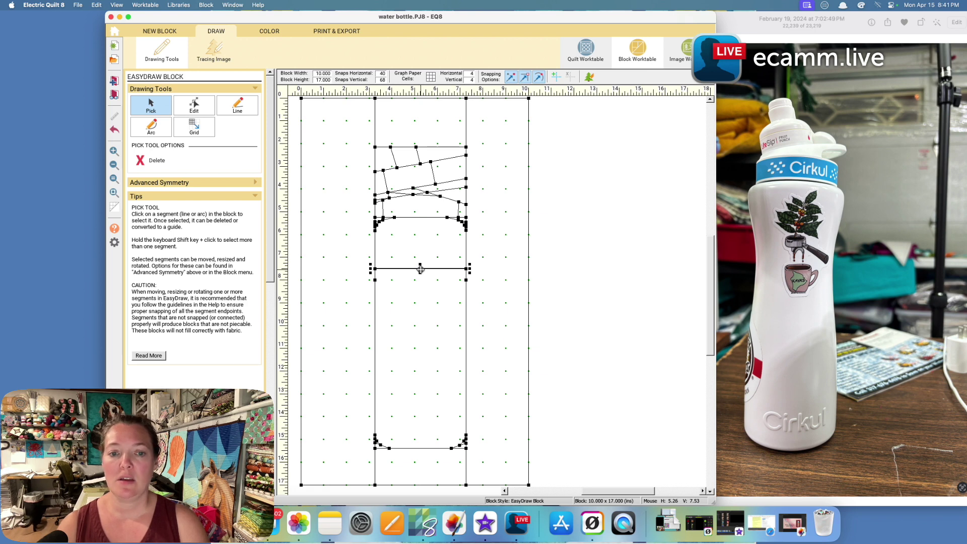
drag(421, 269, 432, 282)
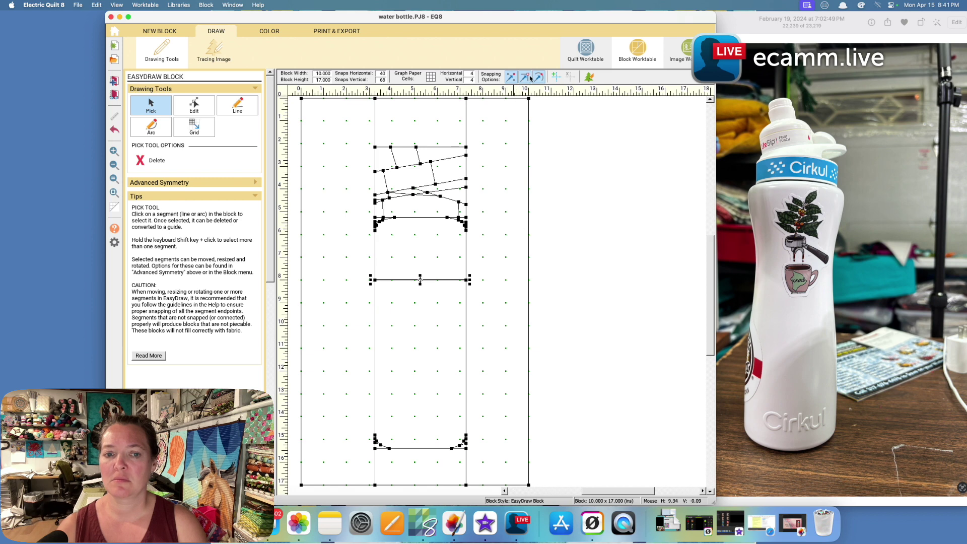
click(269, 31)
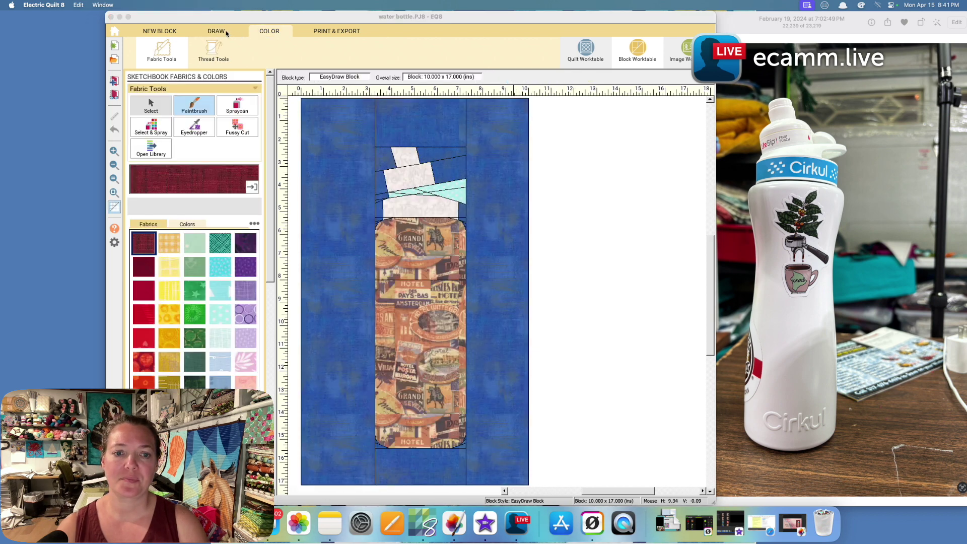
click(216, 31)
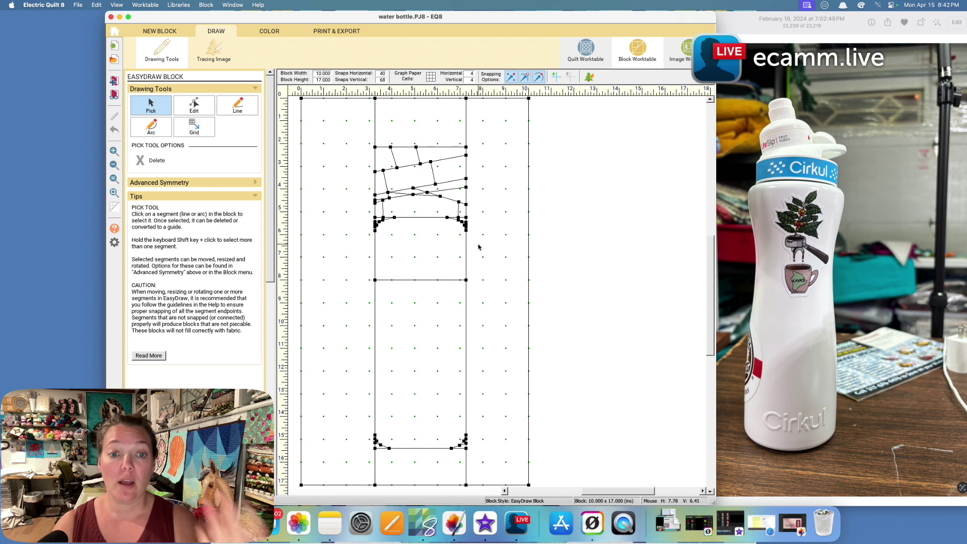
Choose the Line tool from Drawing Tools.
click(226, 108)
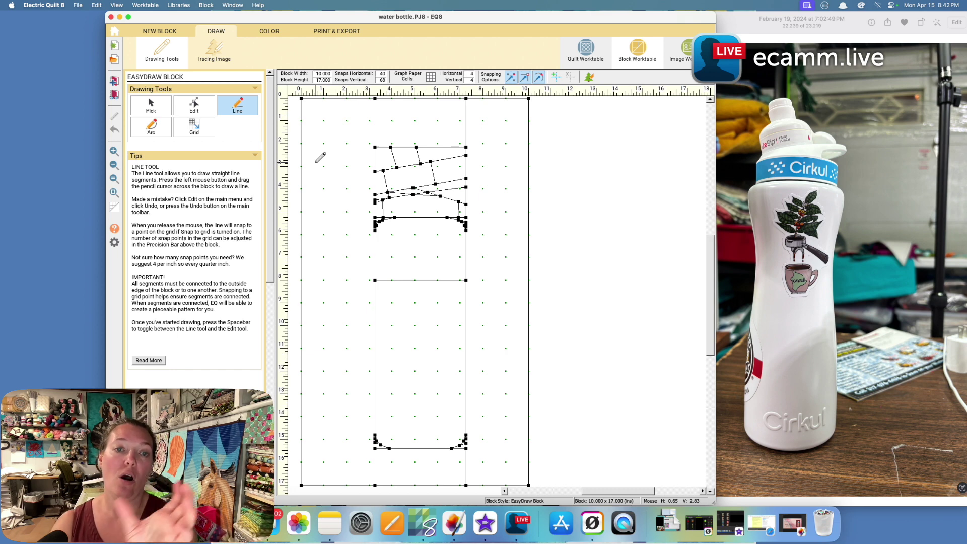
Marquee-select all the bottle's segments and nudge them slightly left.
click(152, 107)
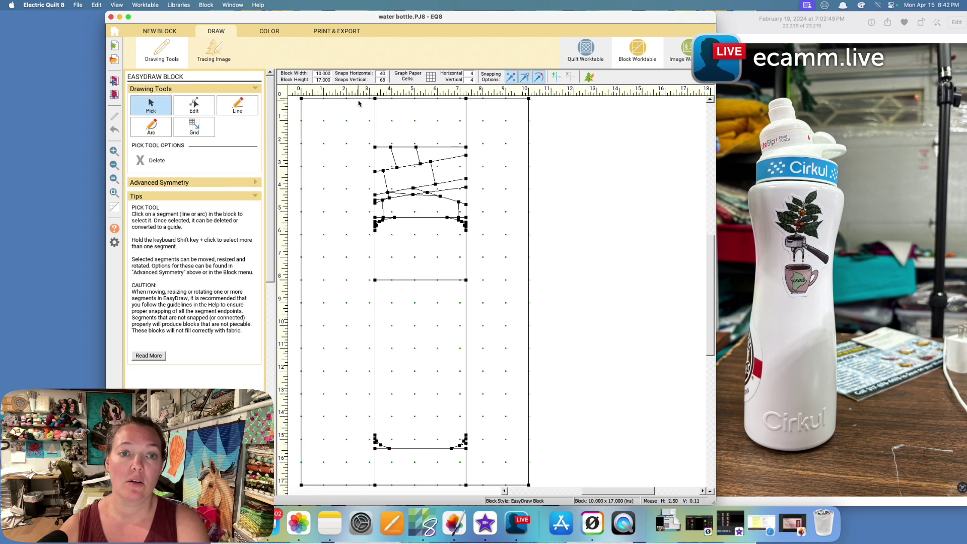
drag(363, 101, 489, 489)
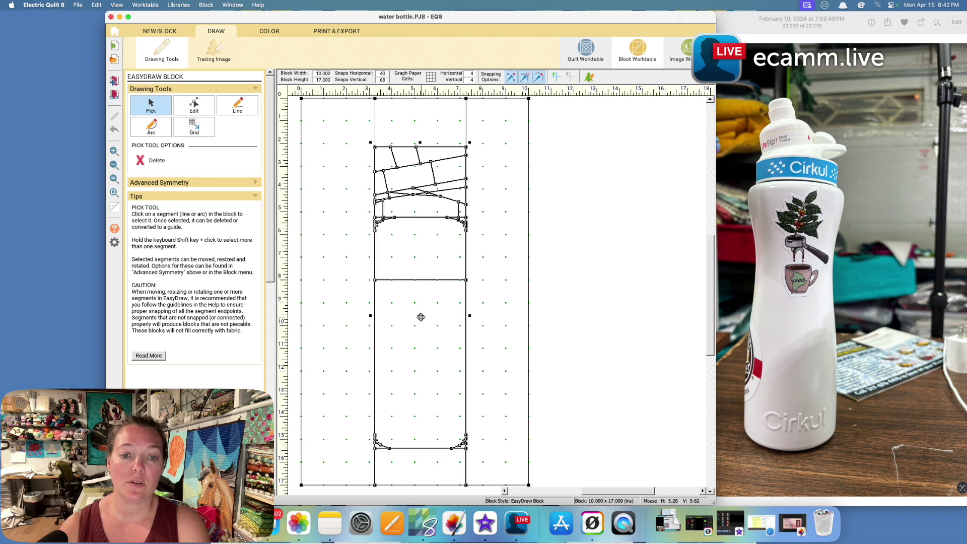
drag(421, 318, 415, 316)
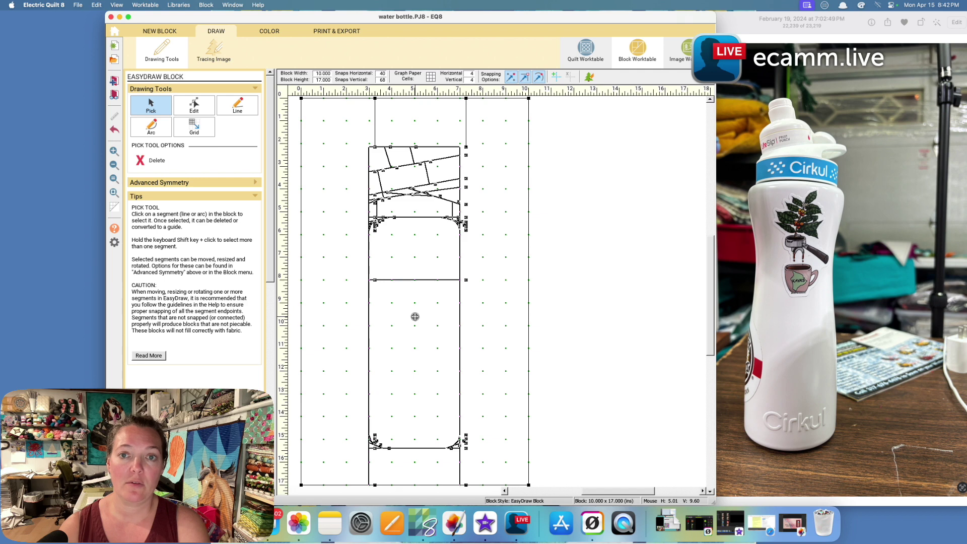
drag(415, 317, 415, 316)
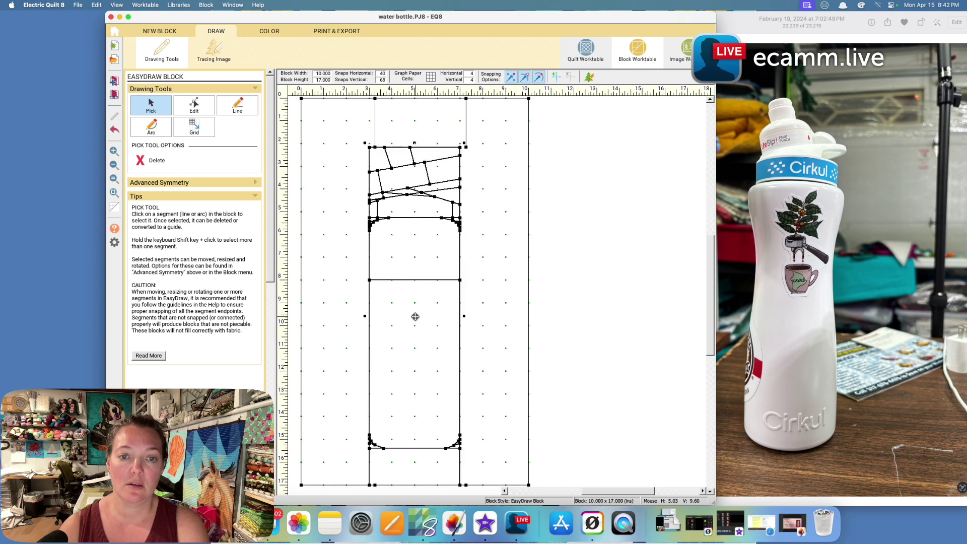
Drag the column lines above the bottle left to line up with it.
click(384, 125)
drag(376, 126, 460, 124)
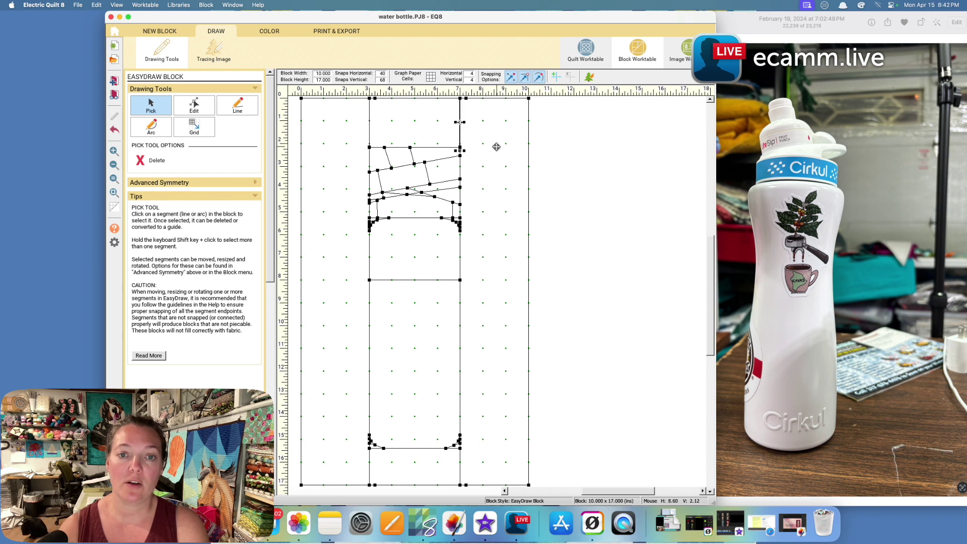
click(497, 148)
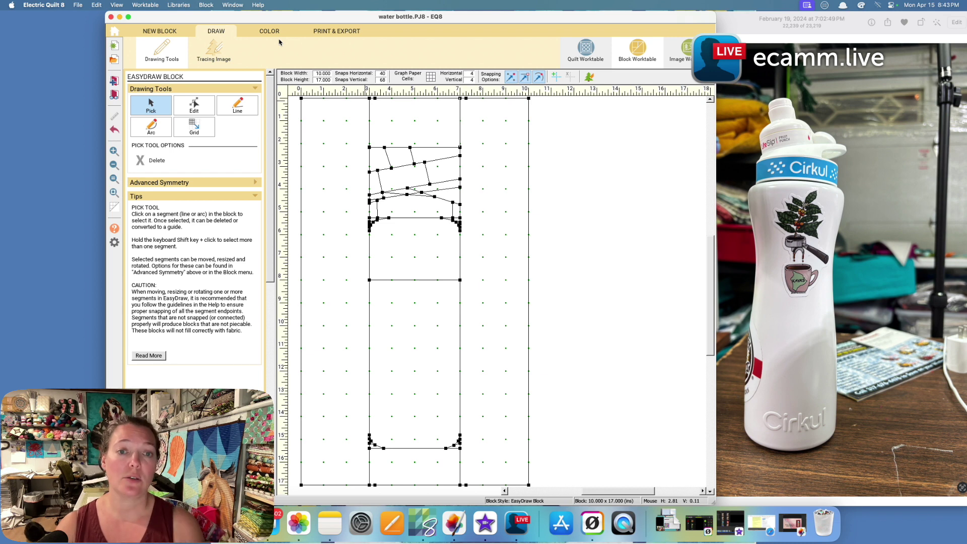
right_click(425, 233)
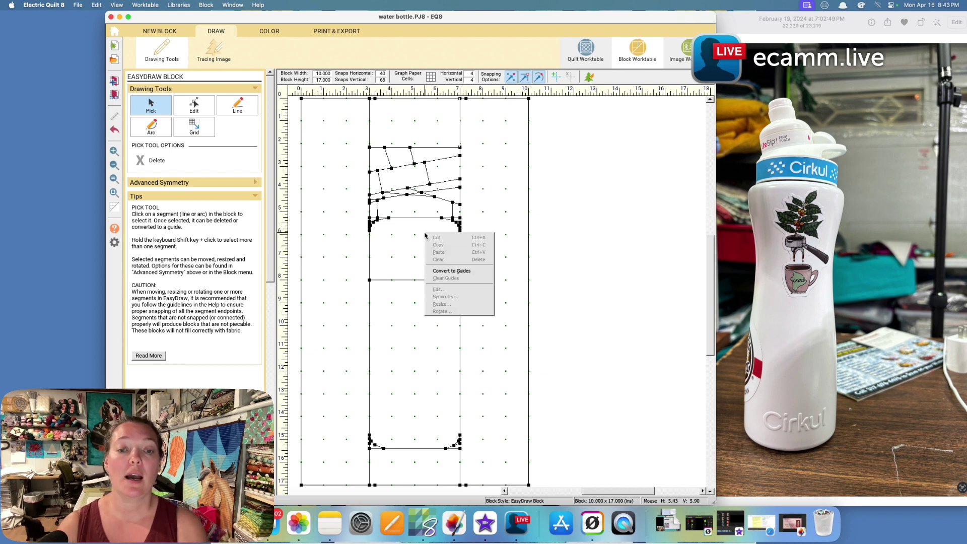
click(322, 32)
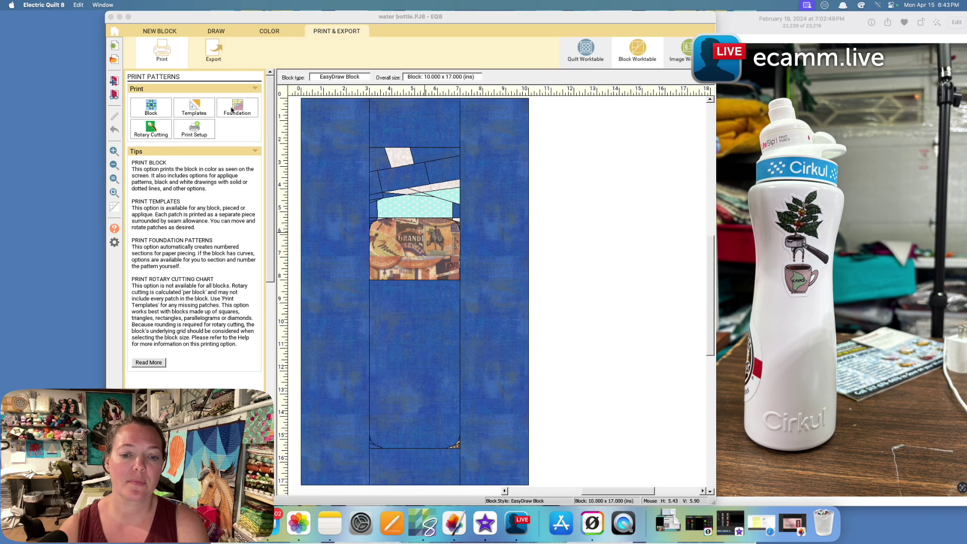
click(233, 109)
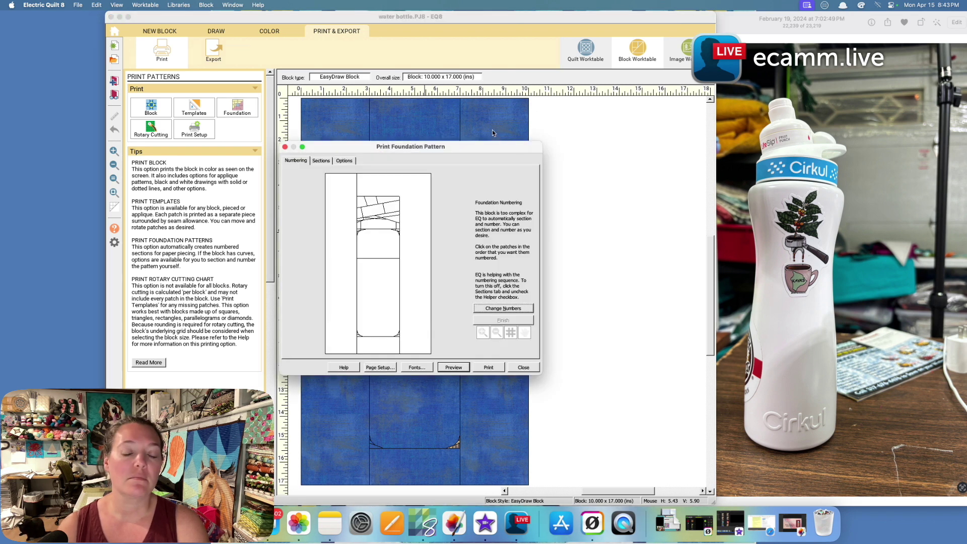
click(523, 367)
click(269, 31)
Convert the bottle segments to guides, then redraw both column lines and the top, shoulder, body and bottom lines.
click(217, 31)
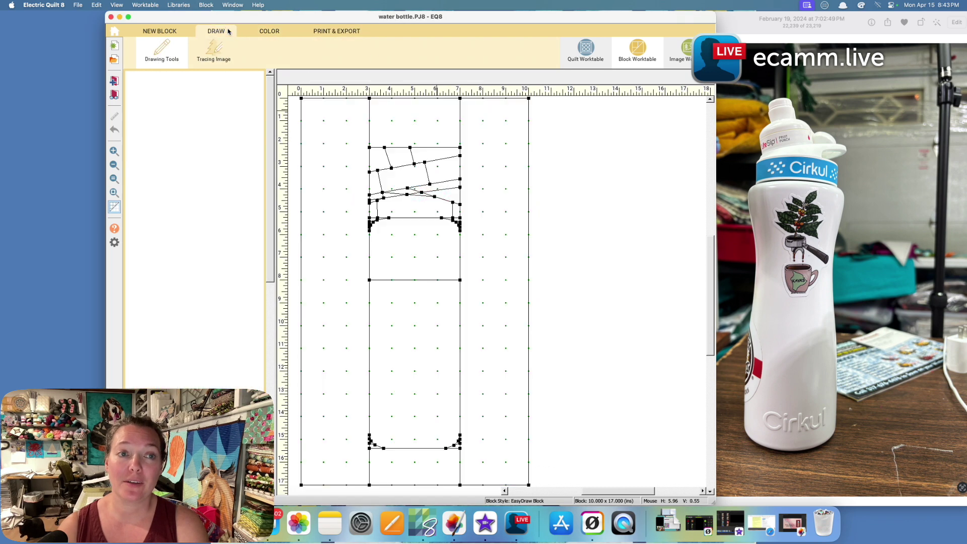
right_click(483, 174)
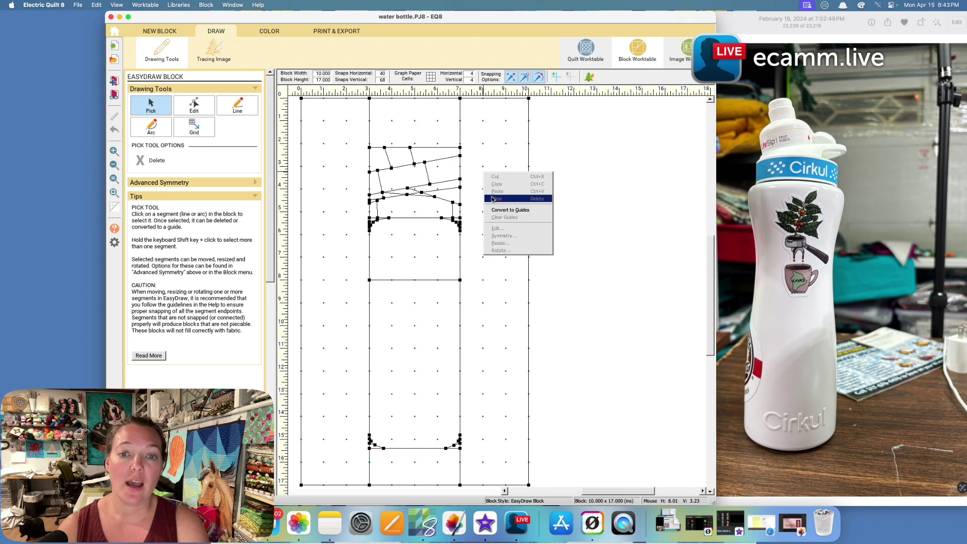
click(510, 210)
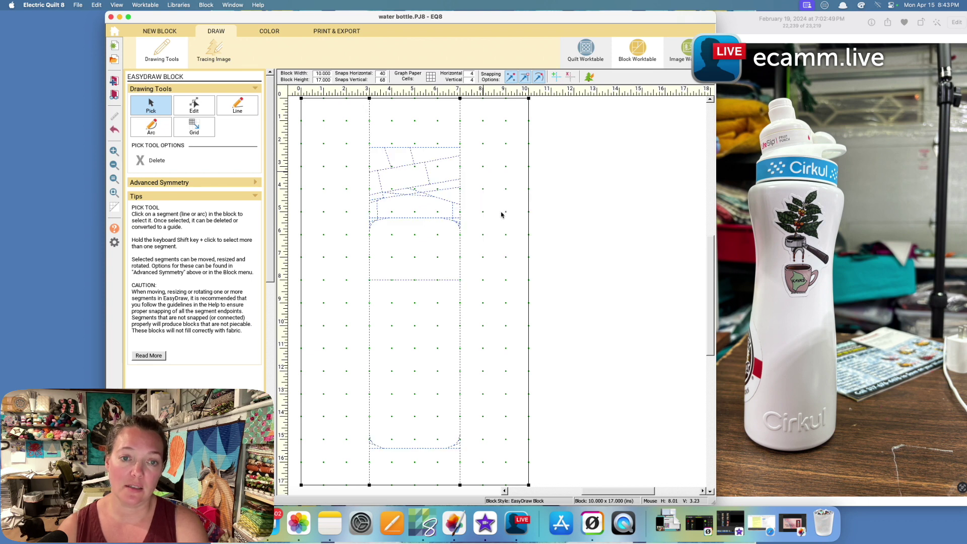
click(237, 106)
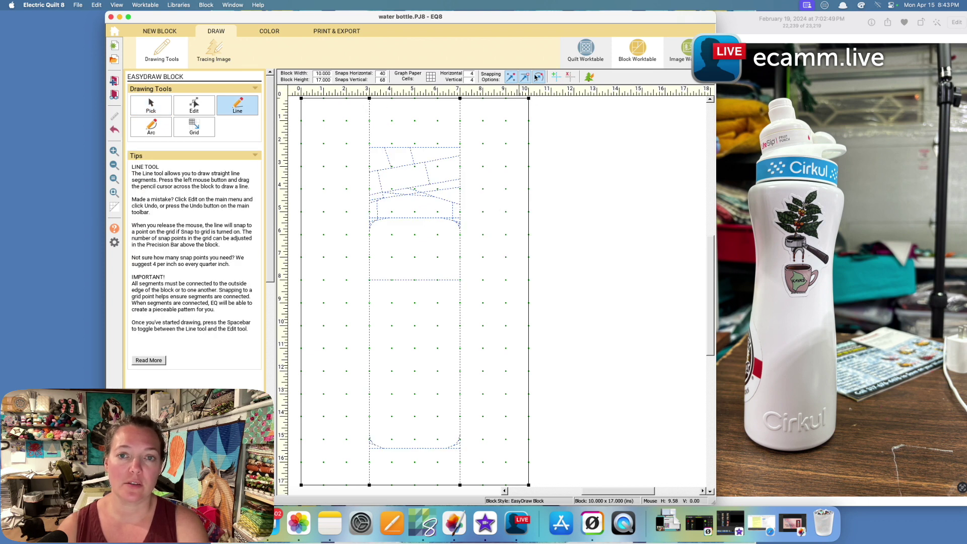
drag(370, 98, 369, 485)
drag(459, 485, 460, 98)
drag(369, 149, 477, 149)
drag(369, 279, 471, 280)
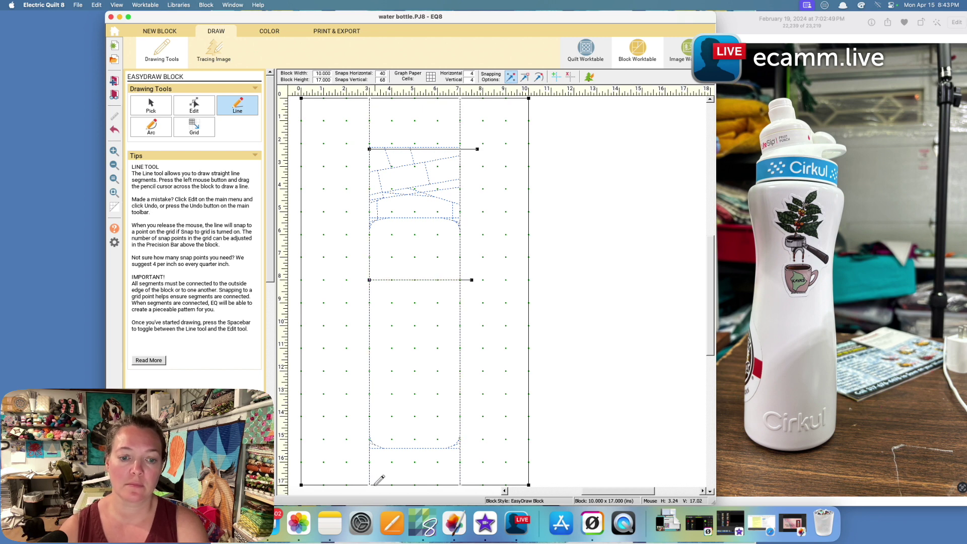
drag(363, 444, 471, 444)
drag(363, 217, 477, 217)
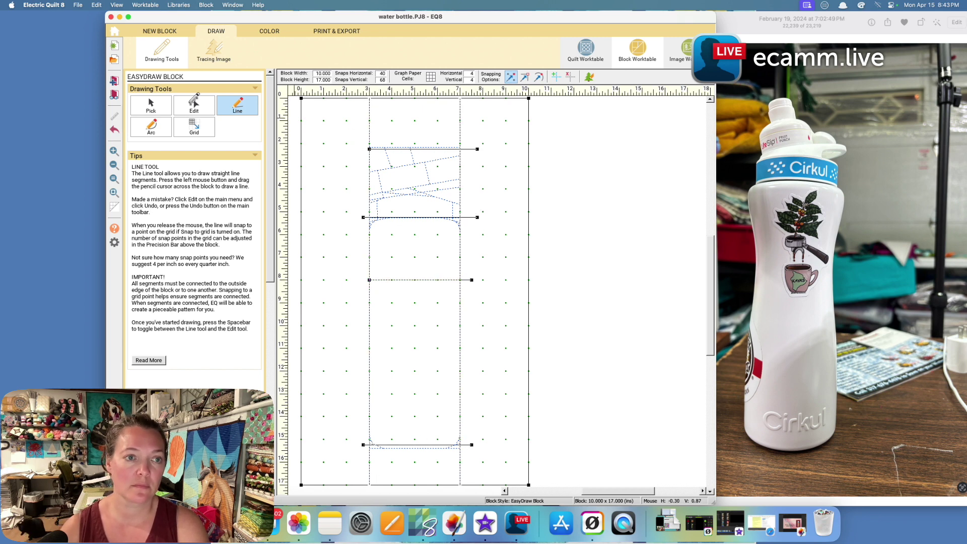
Adjust the line across the bottle top and nudge the bottom line down slightly.
click(151, 106)
click(458, 149)
drag(417, 149, 413, 148)
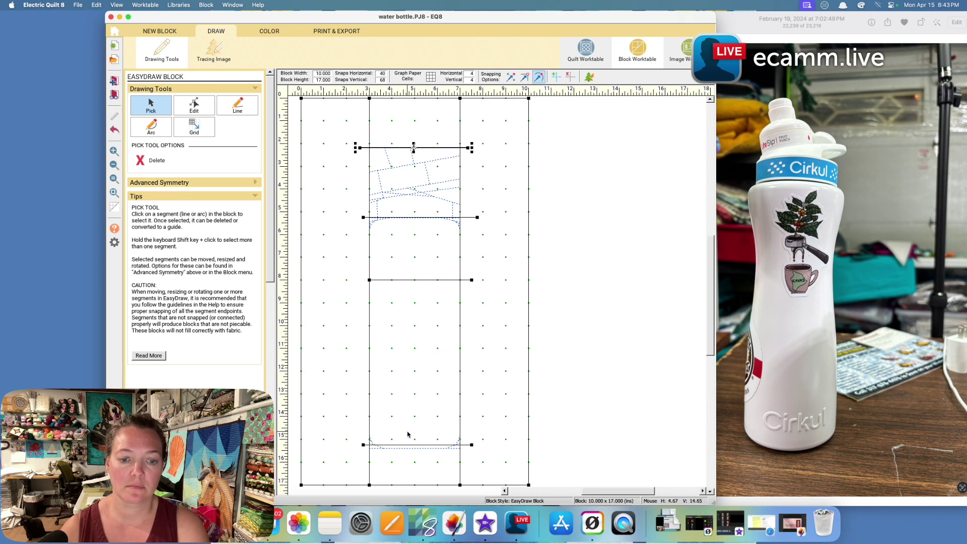
drag(415, 445, 417, 446)
Change line snapping and draw sloped lines and dividers across the cap, shoulder and lower corners.
click(237, 106)
click(524, 76)
drag(369, 172, 460, 155)
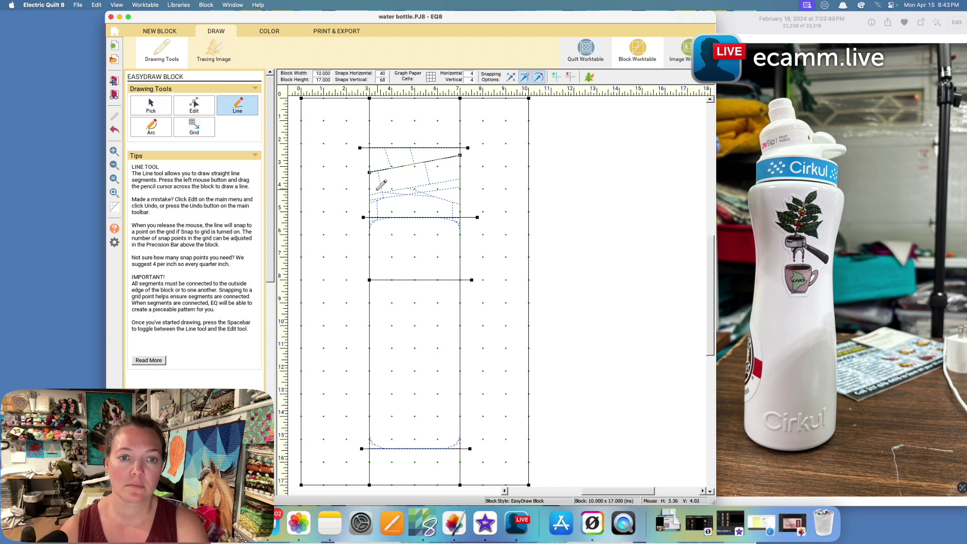
mouse_move(370, 195)
mouse_down()
mouse_move(460, 179)
mouse_move(371, 199)
mouse_up()
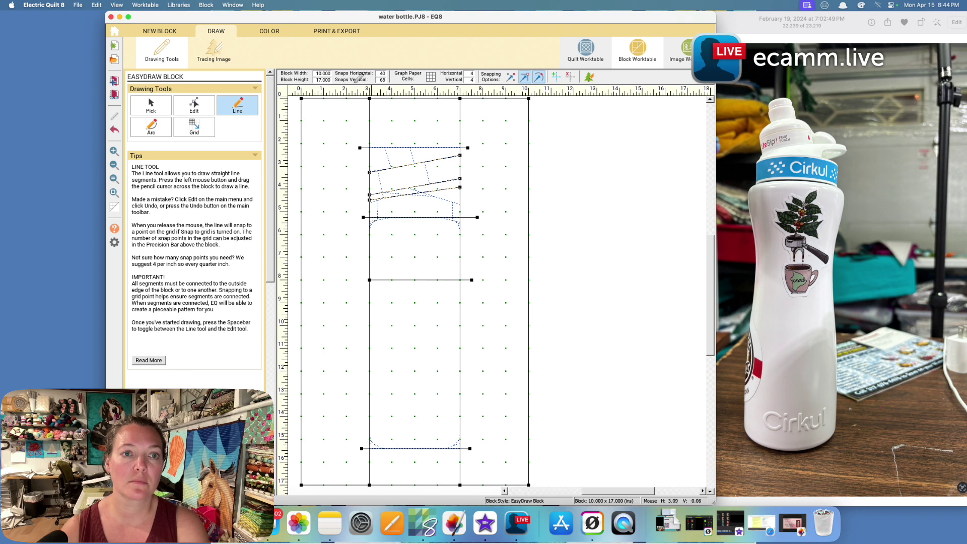
drag(357, 138, 468, 227)
mouse_move(398, 158)
mouse_down()
mouse_move(417, 216)
mouse_move(410, 228)
mouse_up()
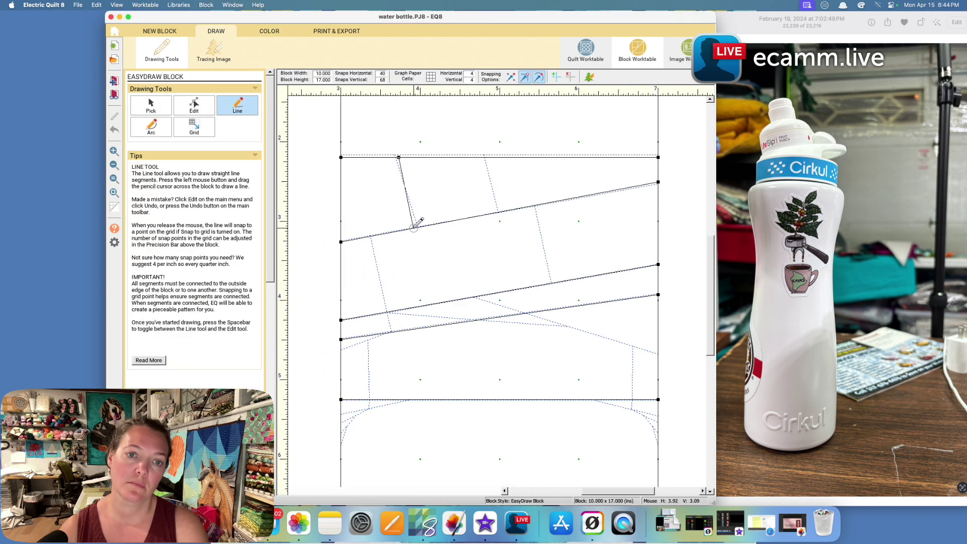
drag(485, 158, 496, 213)
drag(535, 206, 553, 283)
drag(372, 237, 387, 312)
mouse_move(342, 349)
mouse_down()
mouse_move(391, 332)
mouse_move(370, 398)
mouse_move(408, 399)
mouse_up()
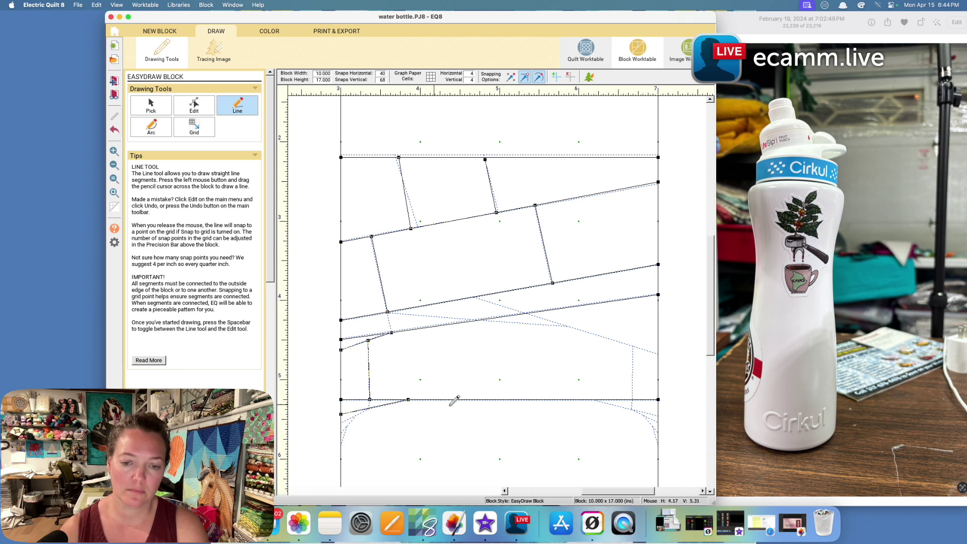
drag(658, 416, 593, 399)
drag(657, 352, 523, 313)
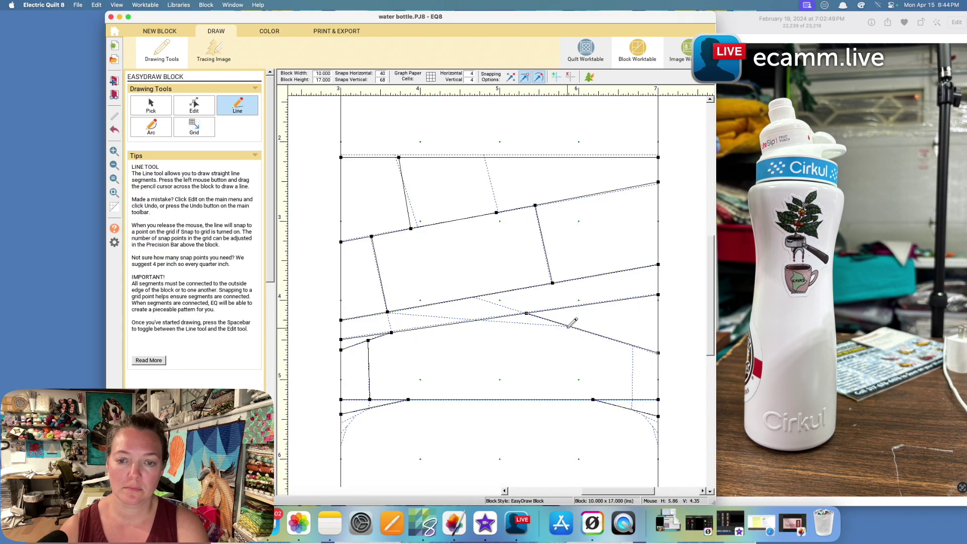
drag(633, 347, 633, 399)
Check the Foundation print preview for piecing, then return to the drawing.
click(336, 31)
click(237, 108)
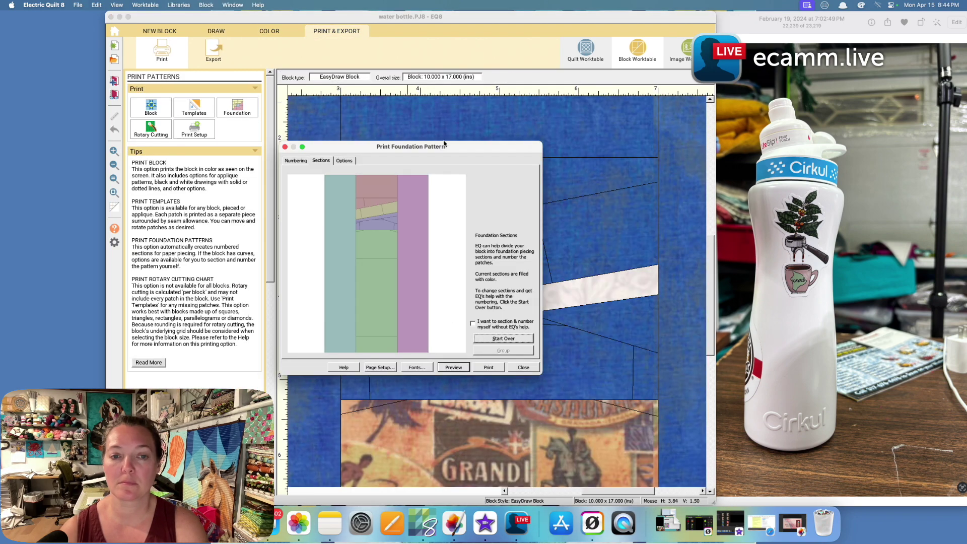
key(Escape)
click(216, 31)
Add short vertical segments at both bottom corners and a segment near the block's left edge.
drag(370, 399, 369, 408)
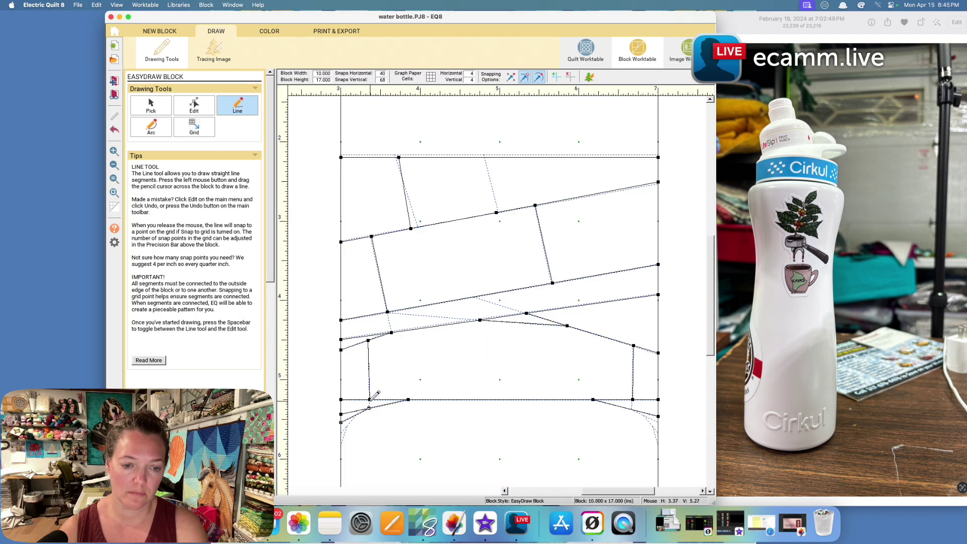
drag(633, 399, 632, 409)
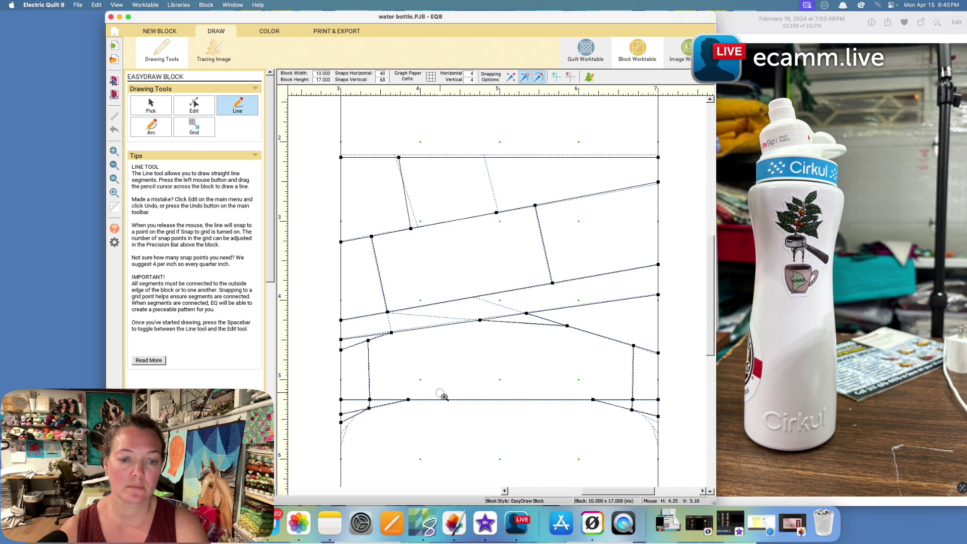
scroll(442, 395, down, 5)
drag(399, 177, 355, 237)
click(113, 192)
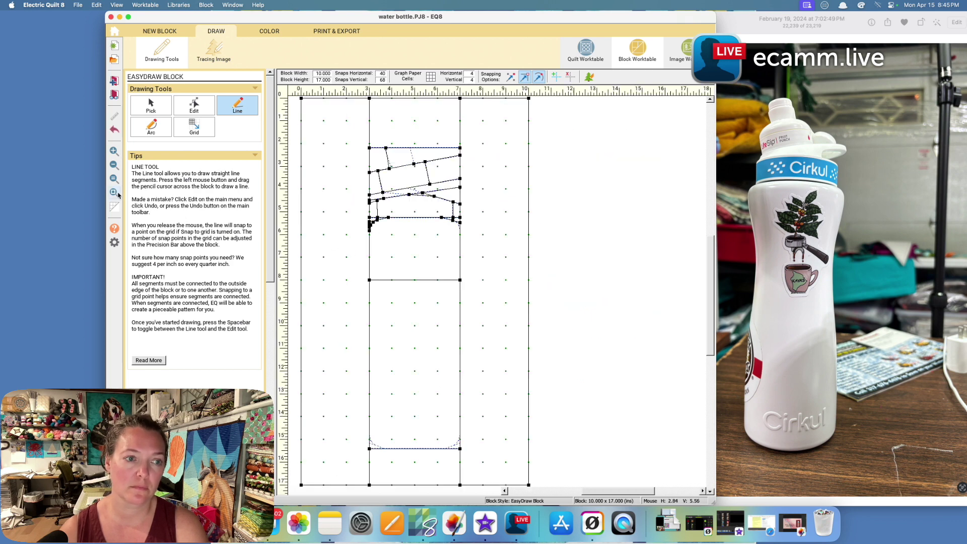
mouse_move(442, 199)
mouse_down()
mouse_move(491, 272)
mouse_move(487, 280)
mouse_up()
click(113, 165)
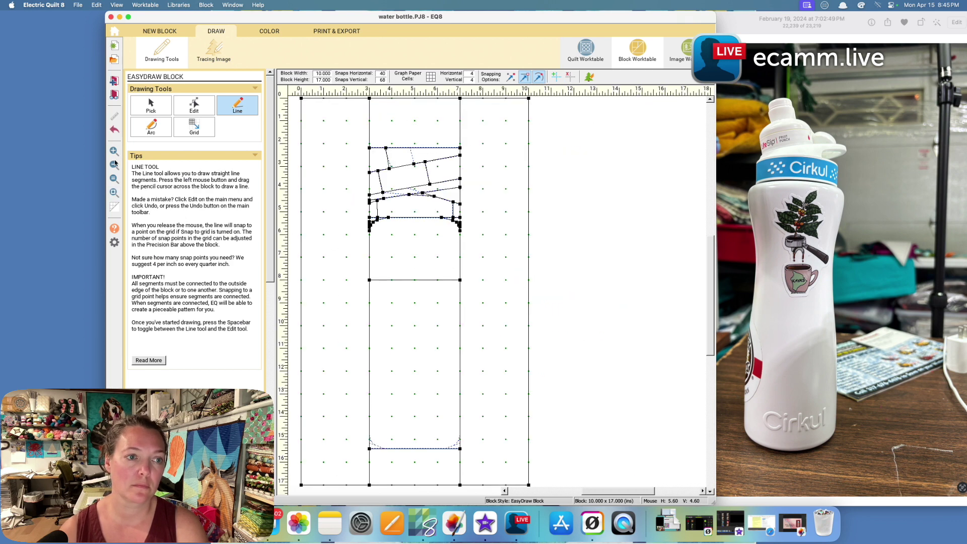
scroll(514, 272, up, 5)
Select the horizontal segment at the bottle's bottom.
key(space)
click(681, 280)
scroll(606, 491, right, 5)
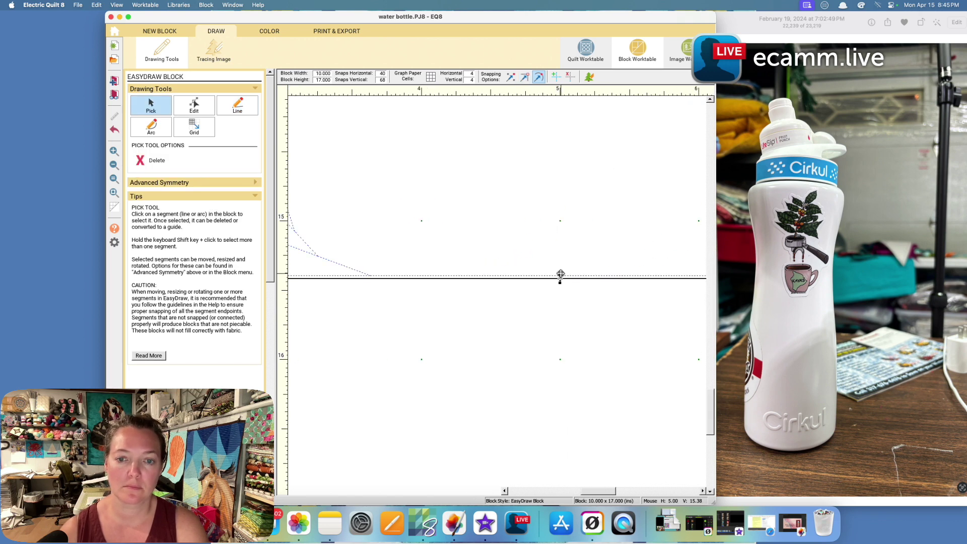
click(114, 178)
Trace the bottom-left and bottom-right rounded corners with short straight segments, then view the block in fabrics.
drag(379, 425, 438, 455)
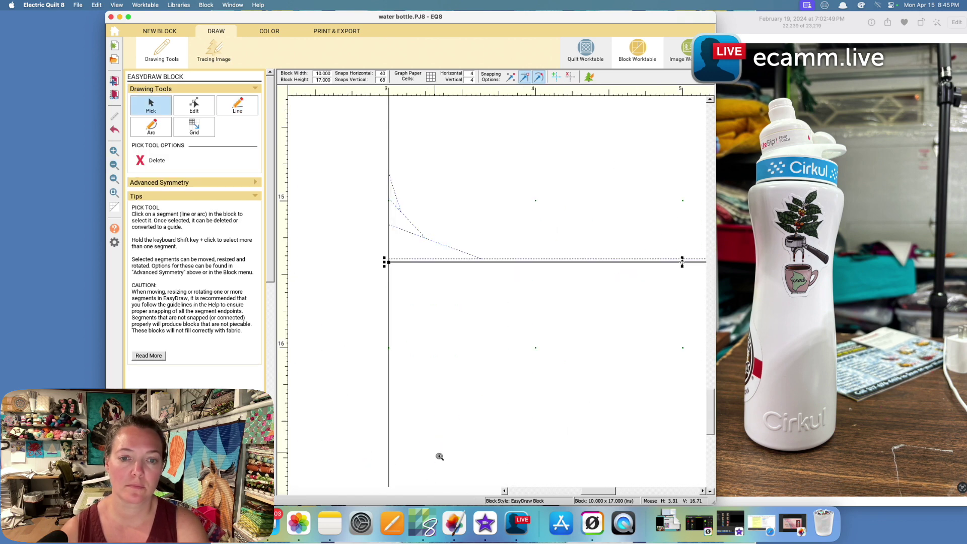
key(space)
mouse_move(490, 262)
mouse_down()
mouse_move(431, 224)
mouse_move(425, 236)
mouse_up()
drag(426, 237, 400, 208)
click(114, 178)
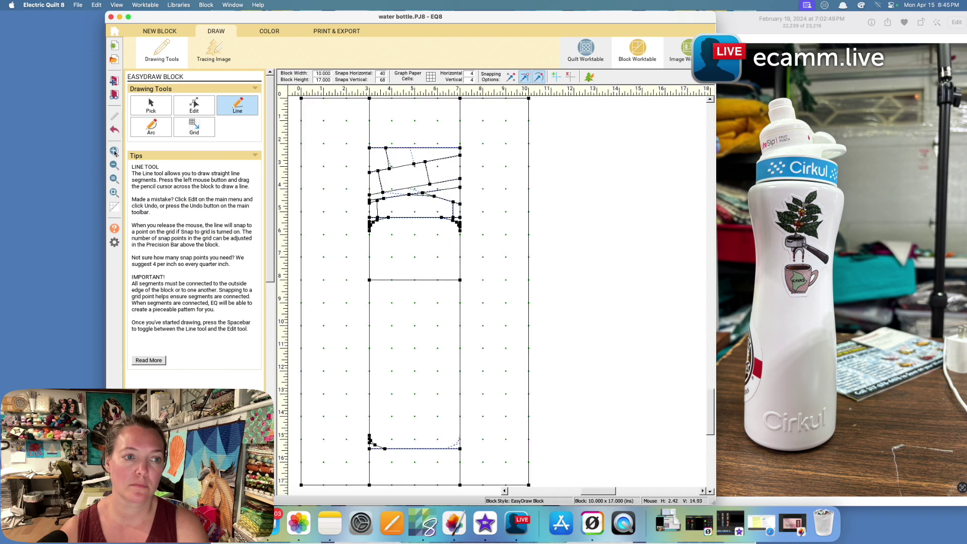
drag(425, 409, 468, 457)
mouse_move(414, 358)
mouse_down()
mouse_move(512, 321)
mouse_move(513, 298)
mouse_up()
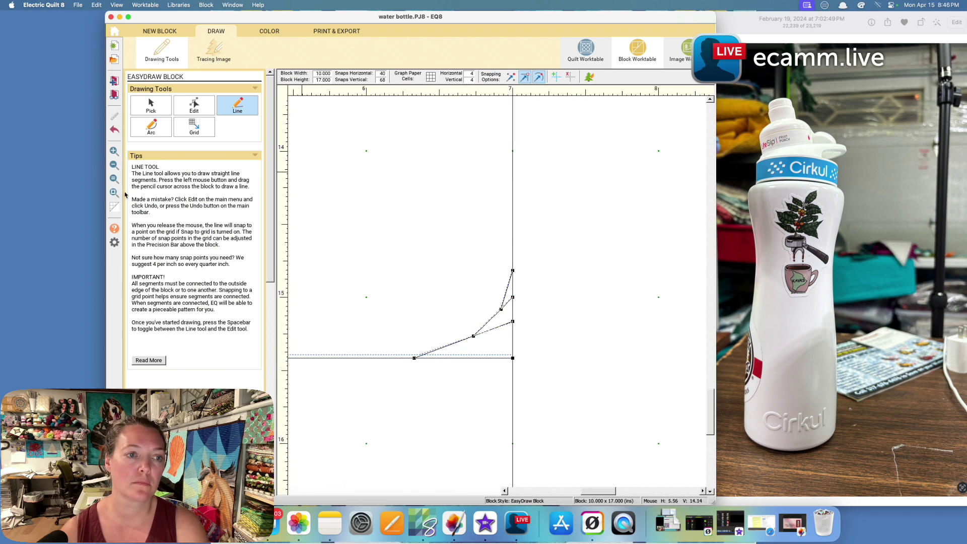
click(114, 178)
click(114, 150)
drag(370, 118, 407, 147)
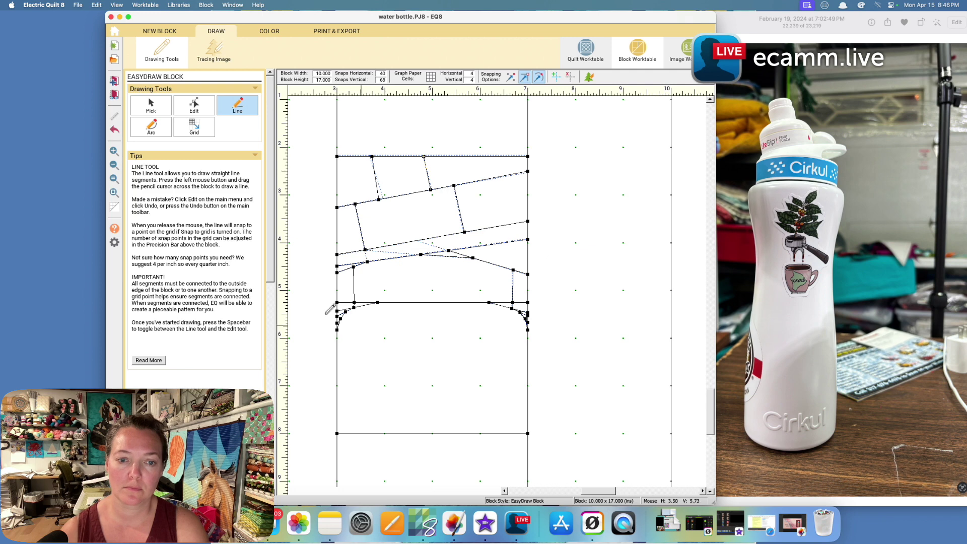
click(114, 179)
click(269, 31)
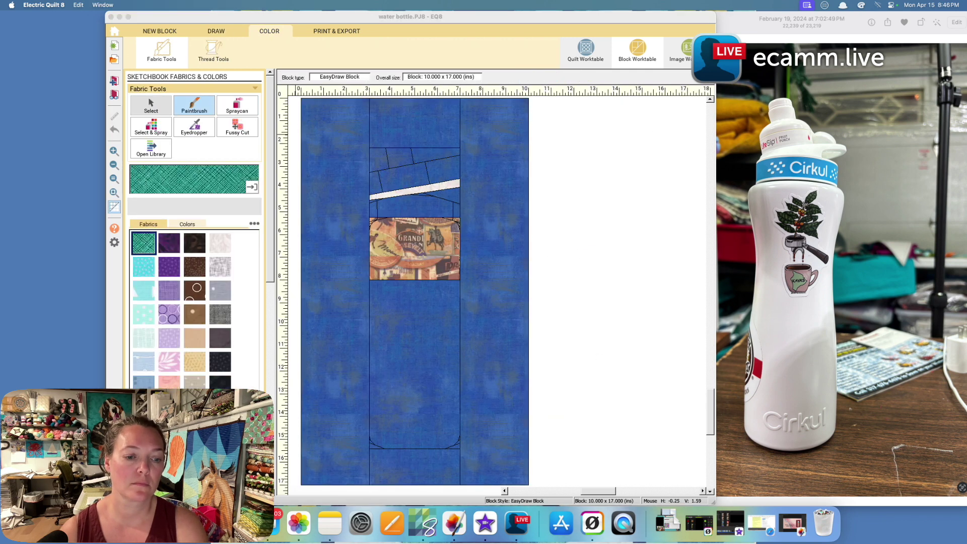
Fill the bottle body with the poster print fabric.
alt+click(413, 248)
click(434, 308)
alt+click(333, 237)
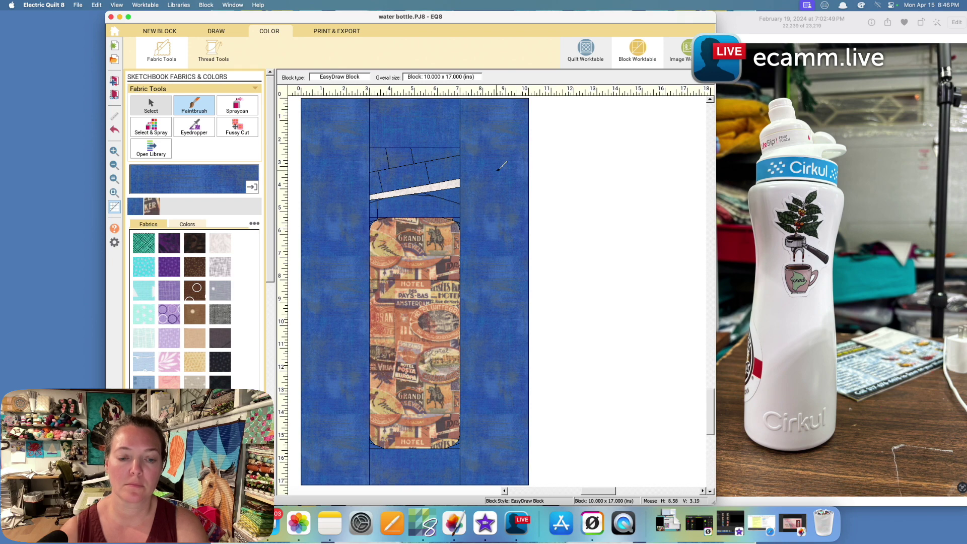
click(115, 151)
click(115, 165)
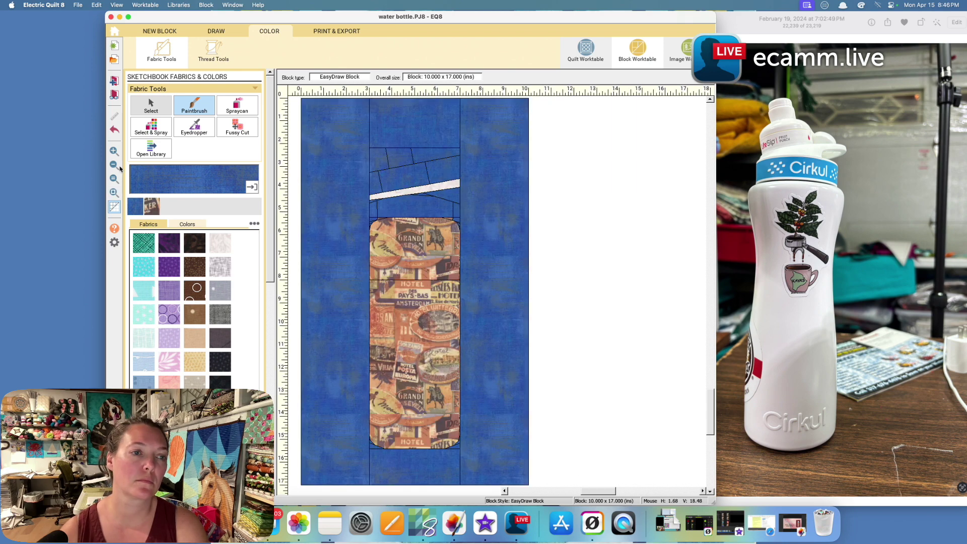
Color two cap pieces white-pink and both brim parts grey linen.
click(226, 247)
click(401, 154)
click(403, 177)
click(220, 267)
click(406, 189)
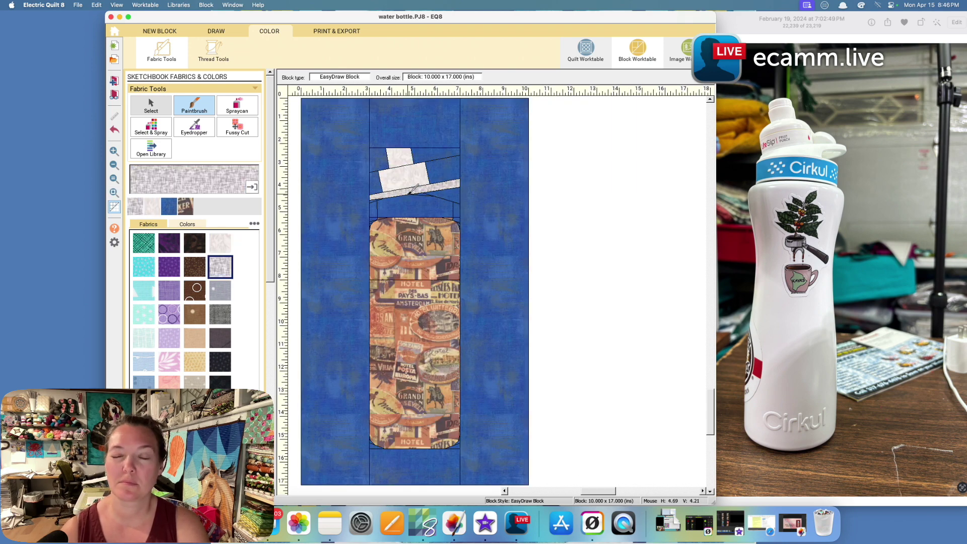
click(426, 190)
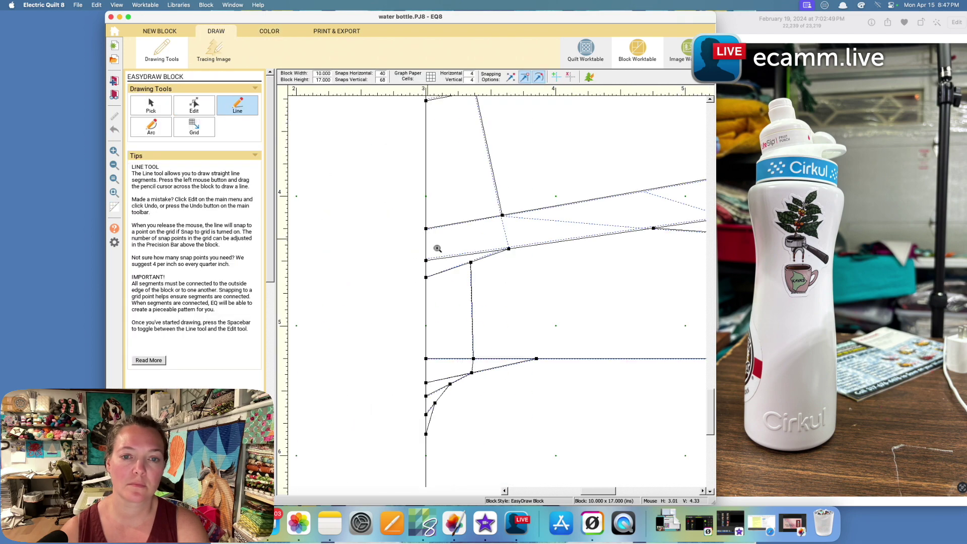
Paint the bottle neck turquoise and open the Foundation pattern printout.
click(268, 32)
click(114, 192)
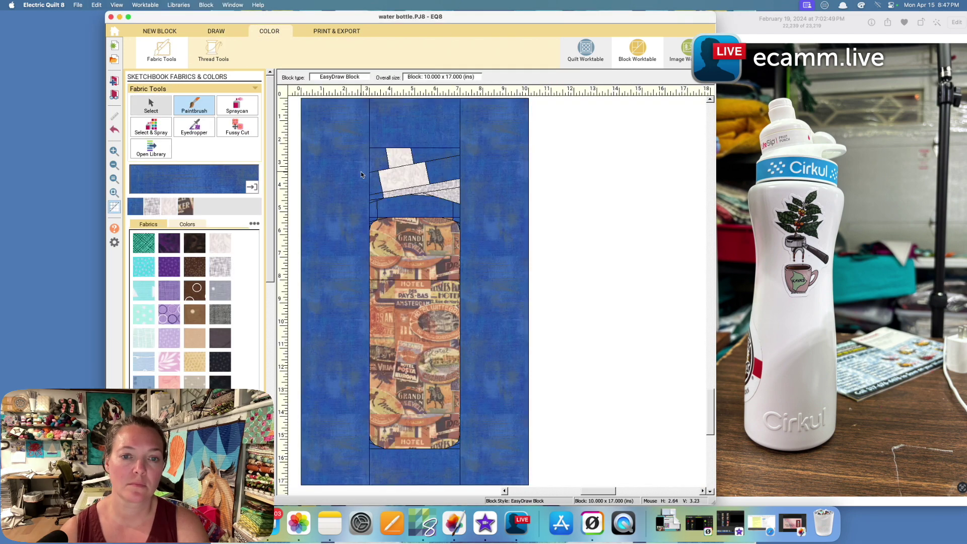
click(143, 267)
click(414, 206)
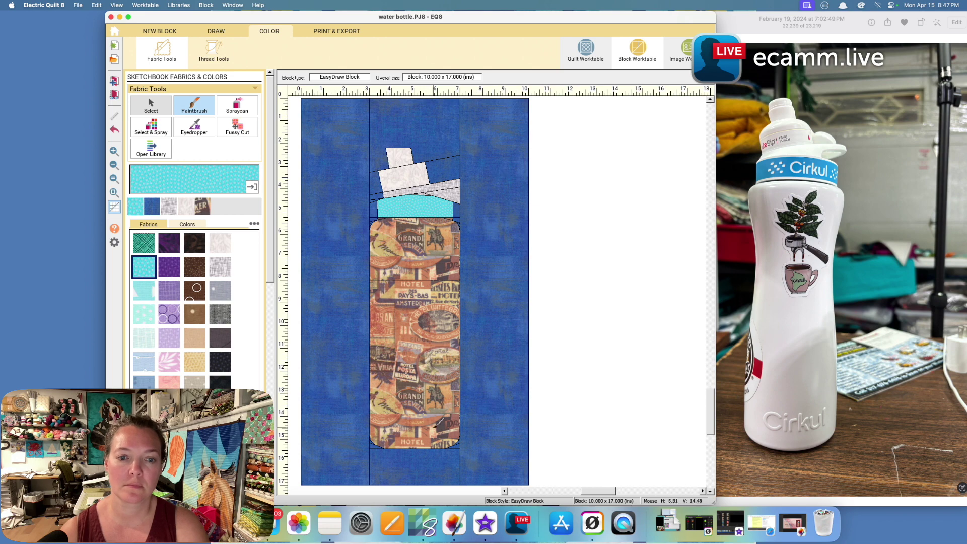
click(216, 32)
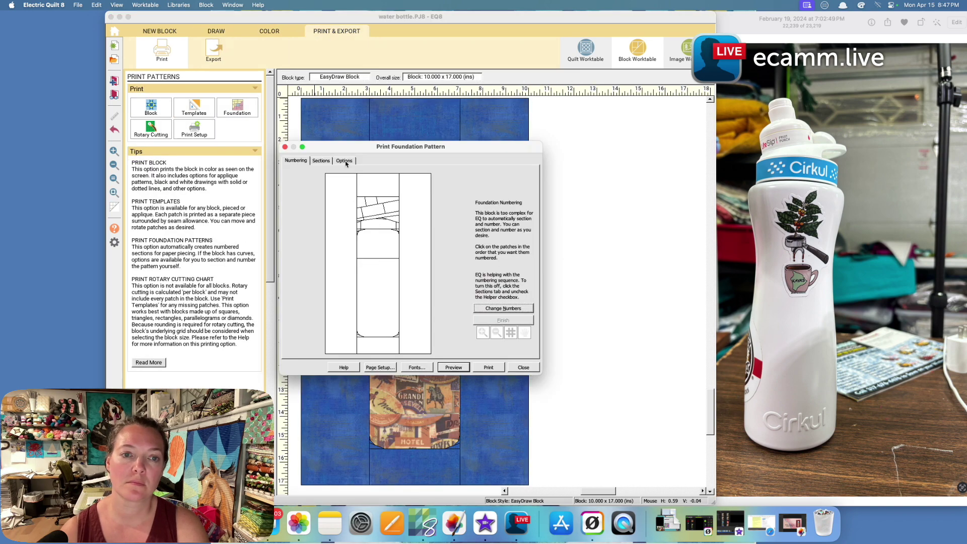
Show the Sections settings, enlarge the window, and group the bottle's bottom patches as the first section.
click(320, 160)
click(303, 147)
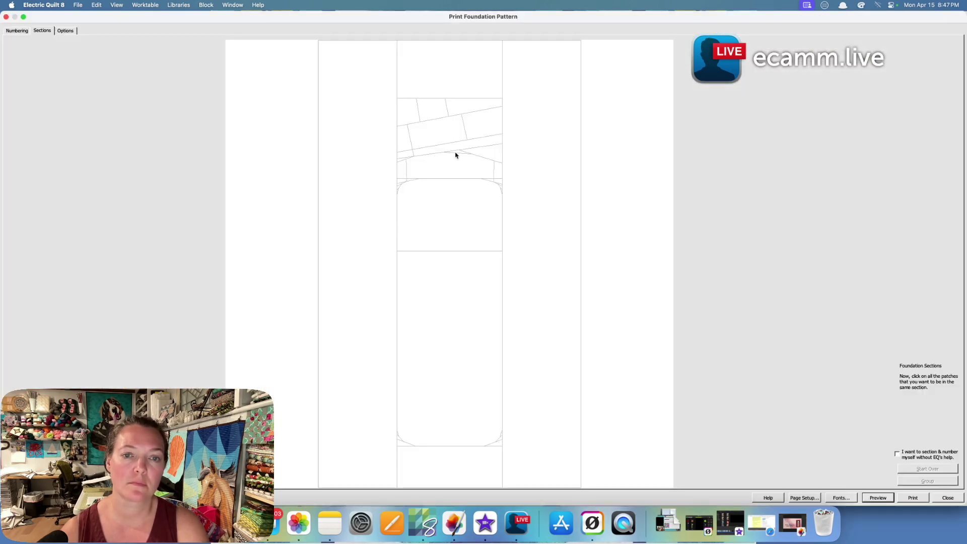
click(459, 302)
click(501, 453)
click(928, 481)
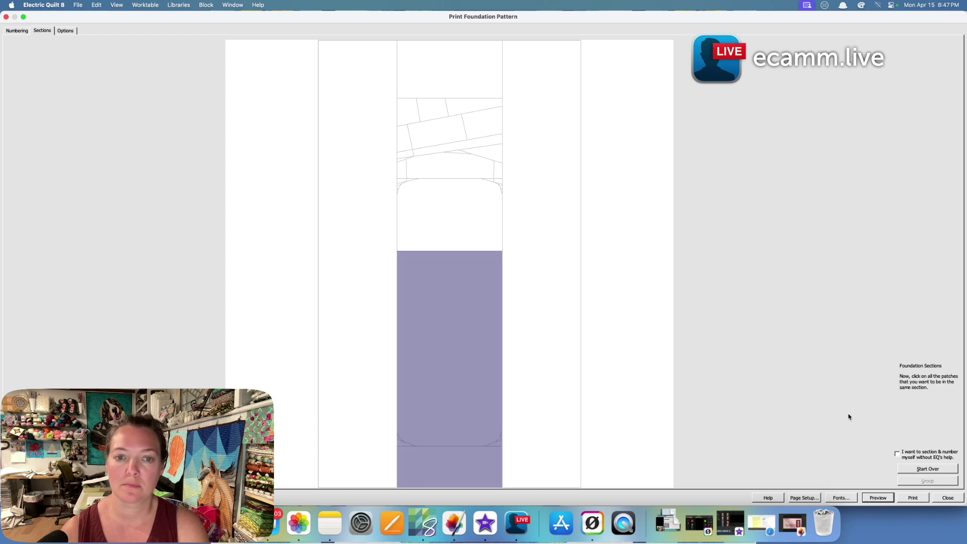
Make the rounded body patch its own section and group the curved neck patches.
click(398, 191)
click(501, 190)
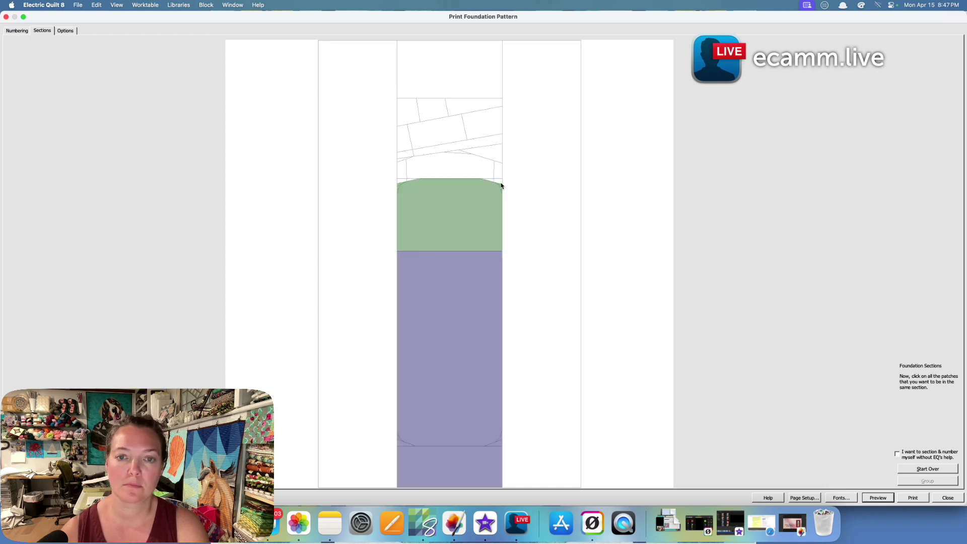
click(419, 173)
click(497, 161)
click(410, 153)
click(928, 481)
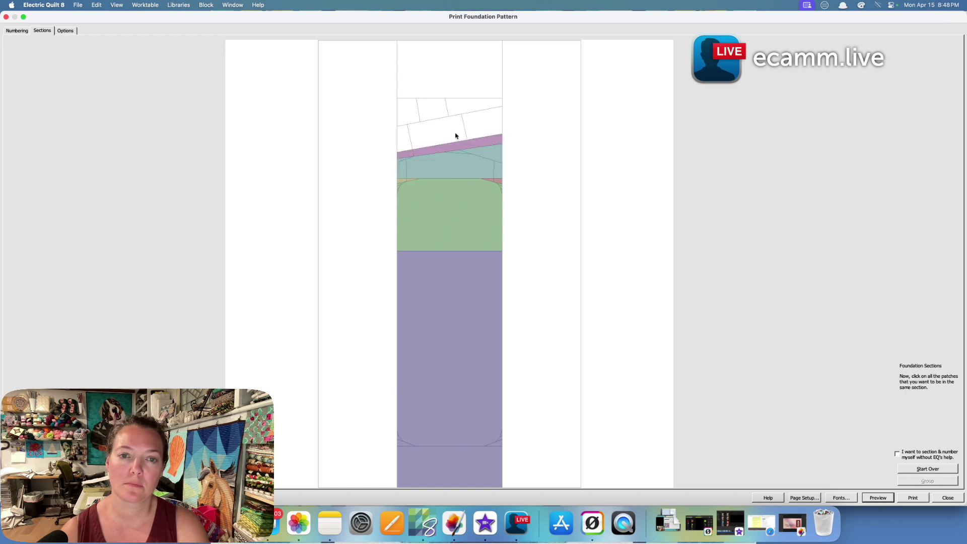
Make the slanted band a section and group the six top cap patches into one section.
click(459, 135)
click(405, 141)
click(484, 121)
click(432, 108)
click(473, 106)
click(407, 112)
click(450, 68)
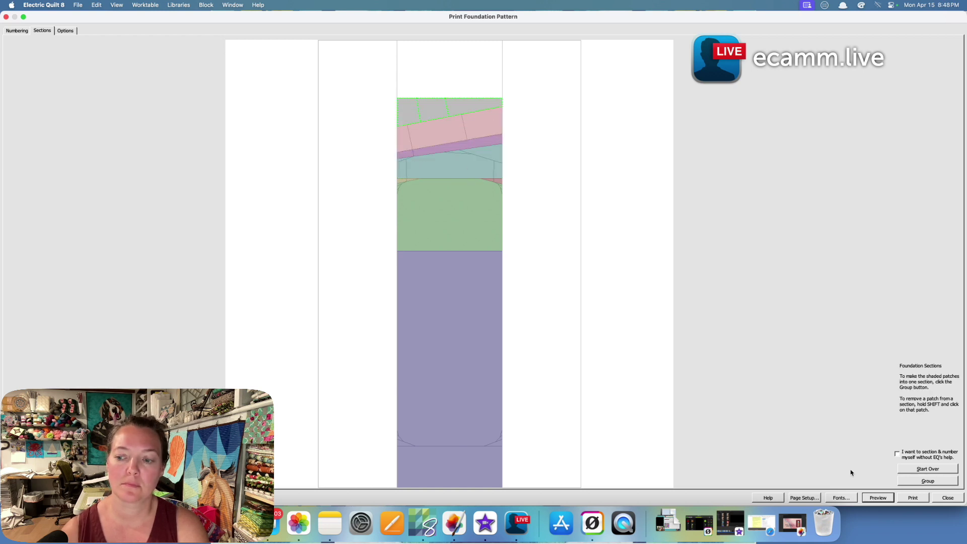
click(927, 481)
View the numbered foundation sections, then close the foundation pattern window.
click(17, 30)
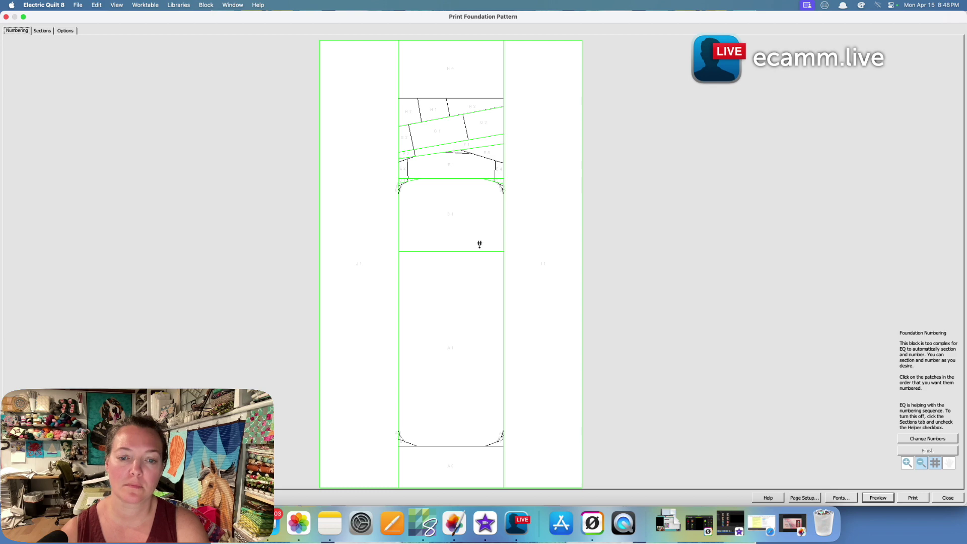
click(948, 498)
click(437, 200)
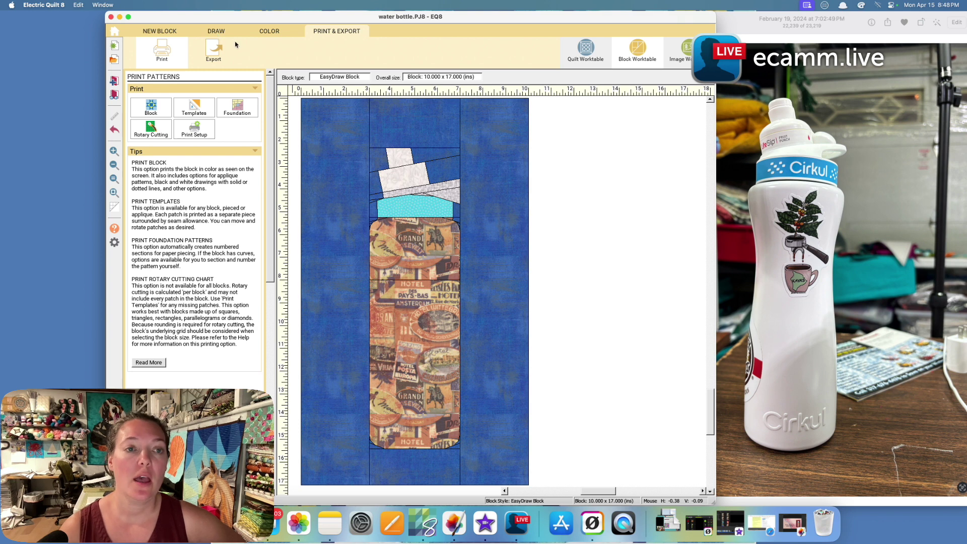
Go back to the block's line drawing and toggle the first snapping option for new lines.
click(215, 31)
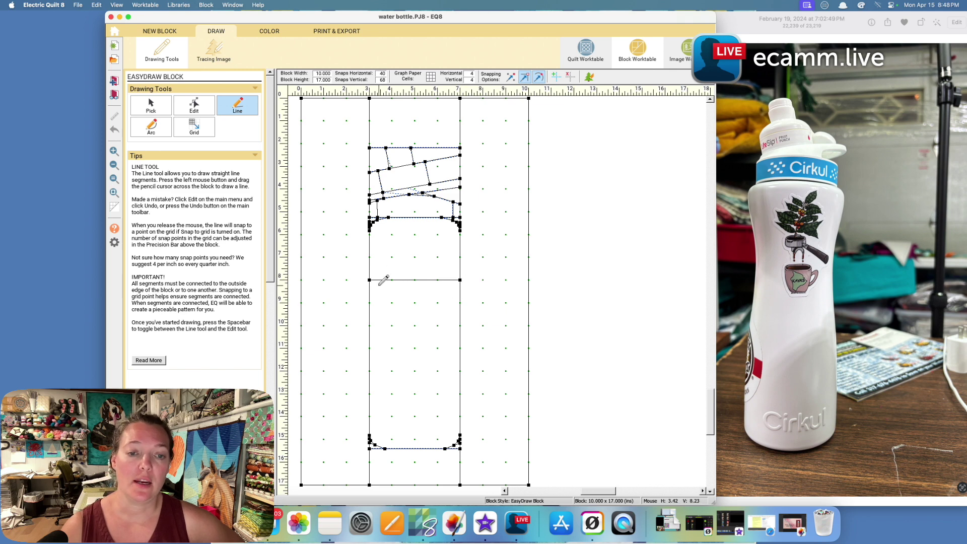
click(512, 77)
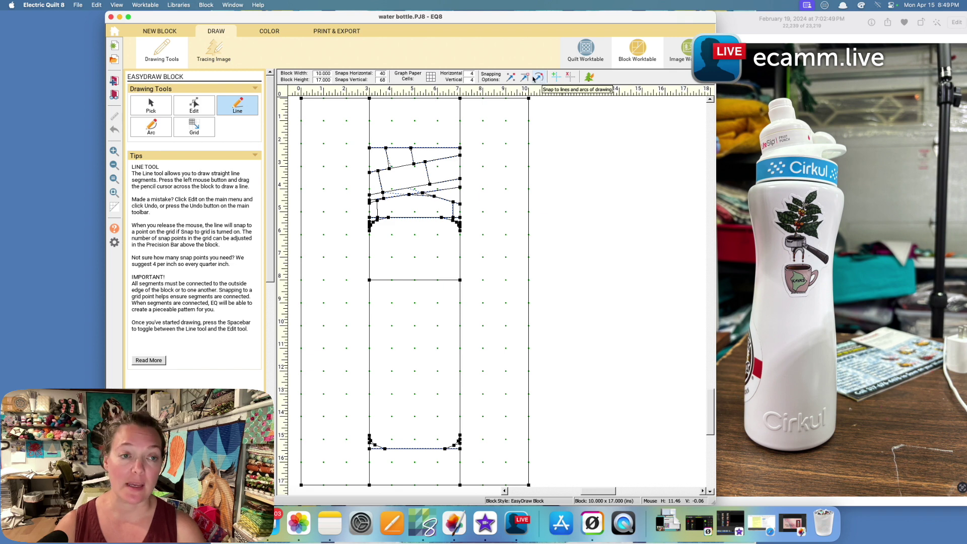
click(177, 108)
Partition the horizontal line across the bottle body into 7 equal segments, replacing a 5-part split.
click(412, 282)
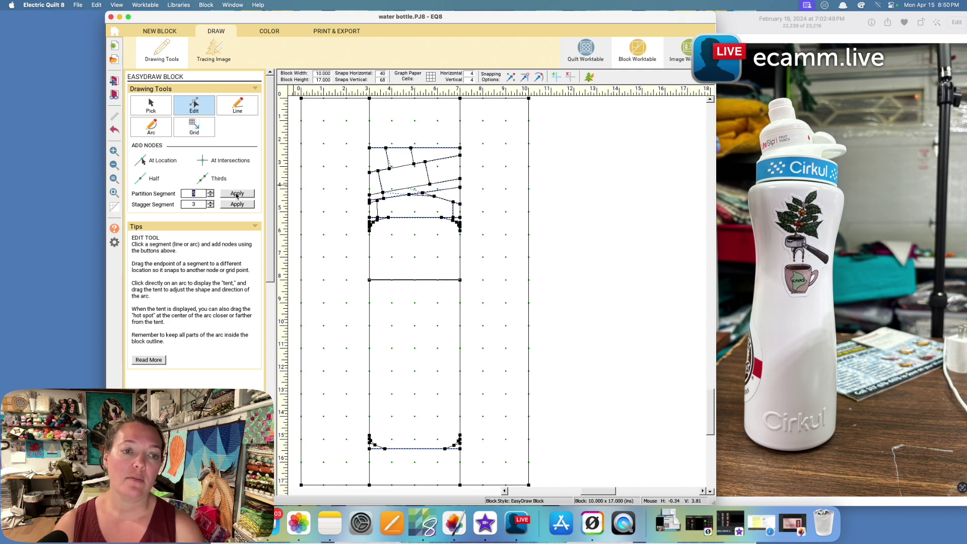
click(237, 194)
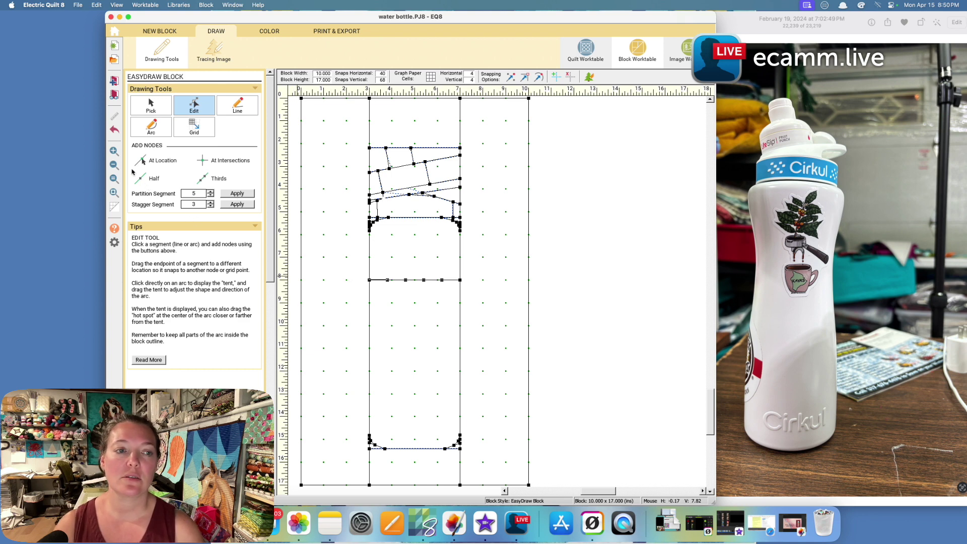
click(115, 130)
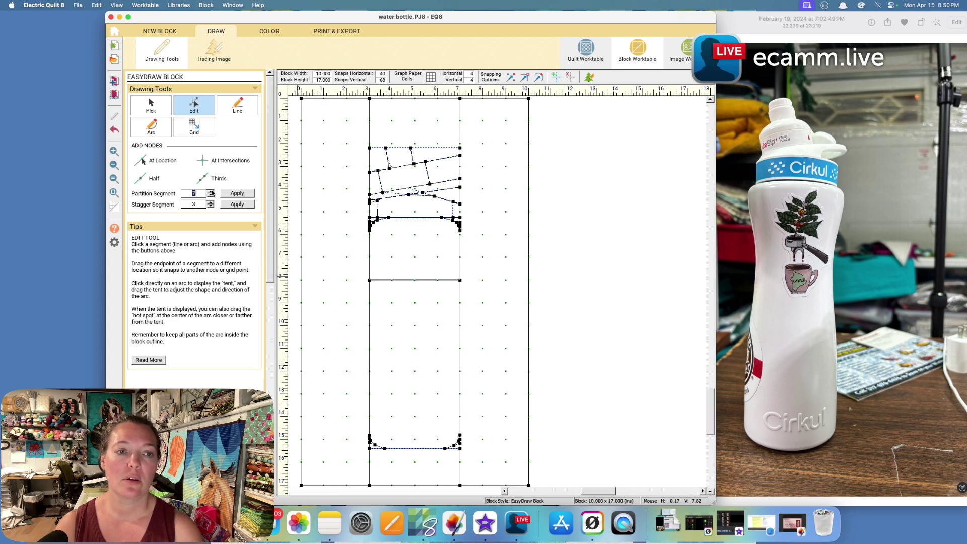
click(236, 194)
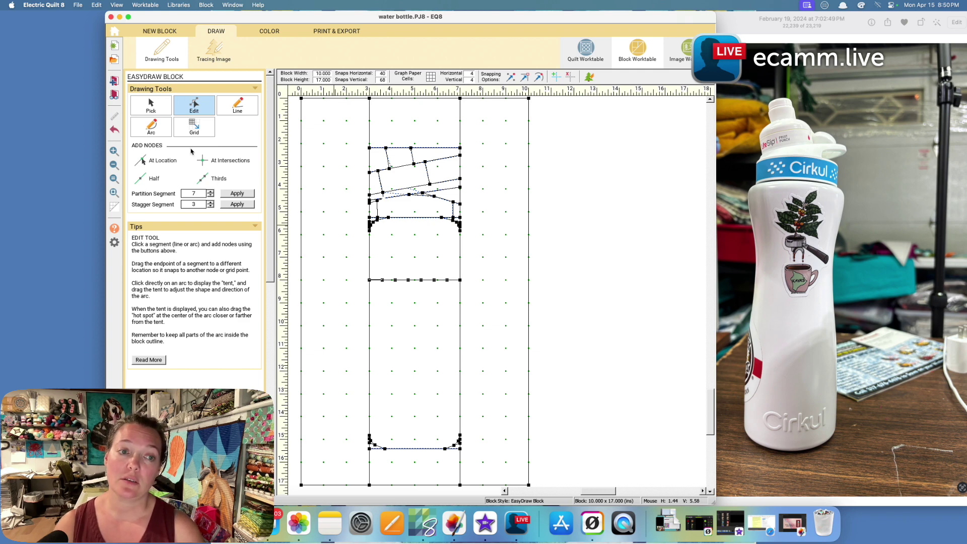
Choose the Line tool and turn on two more snapping options.
click(234, 108)
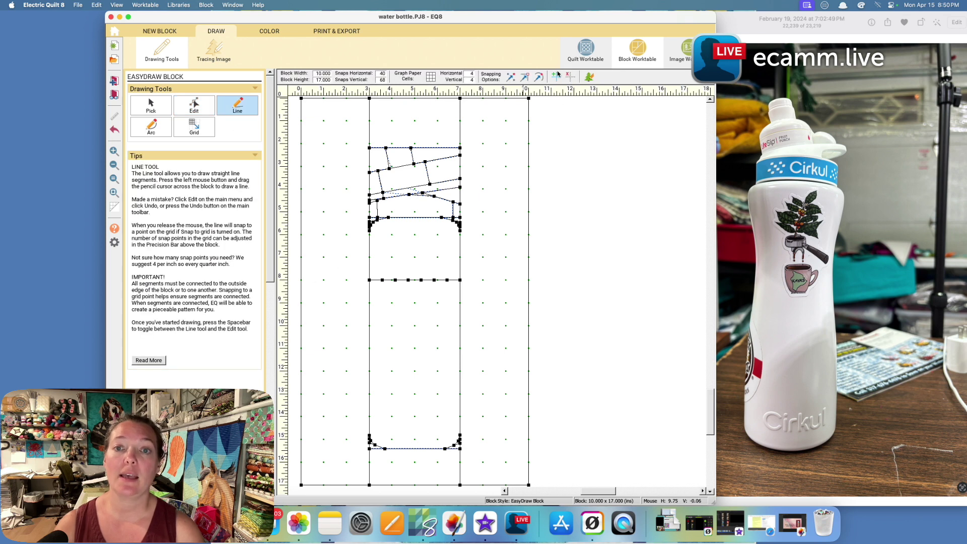
click(526, 78)
click(538, 77)
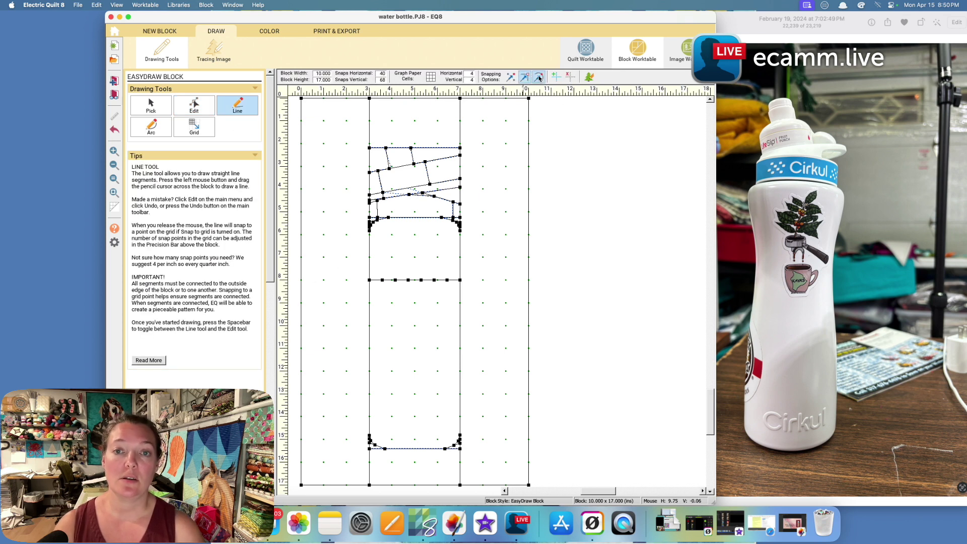
click(114, 151)
Zoom into the bottle's middle and try a left slanted line, then undo it.
drag(348, 197, 510, 320)
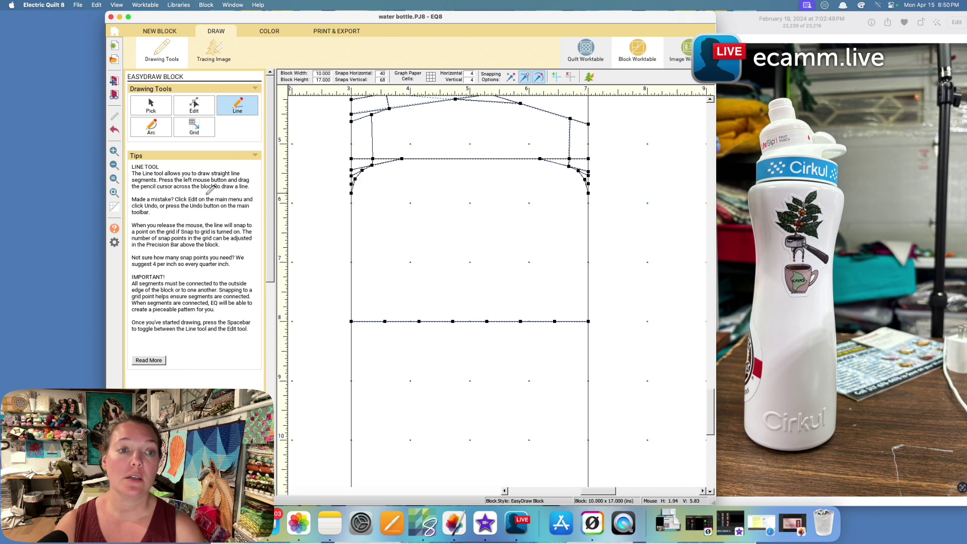
click(270, 31)
click(216, 31)
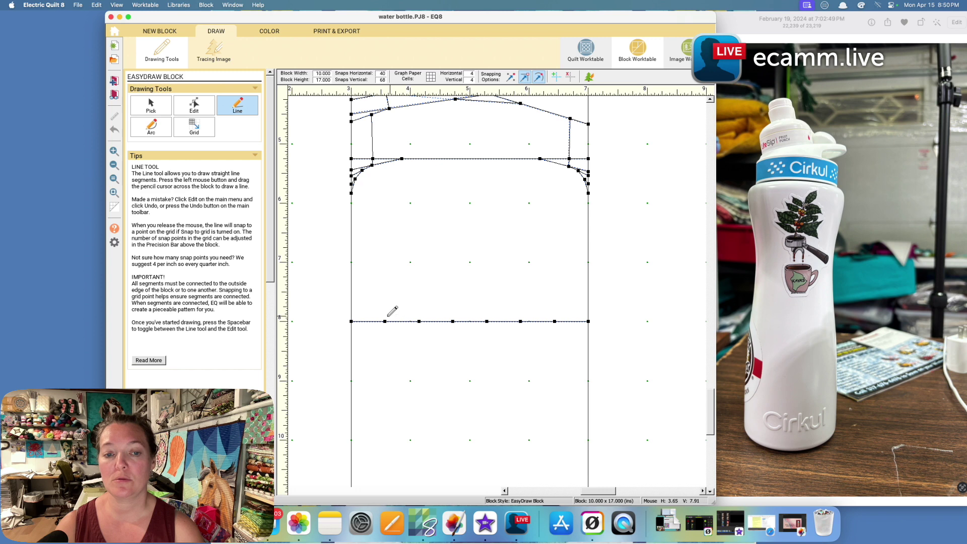
mouse_move(385, 320)
mouse_down()
mouse_move(352, 192)
mouse_move(352, 236)
mouse_up()
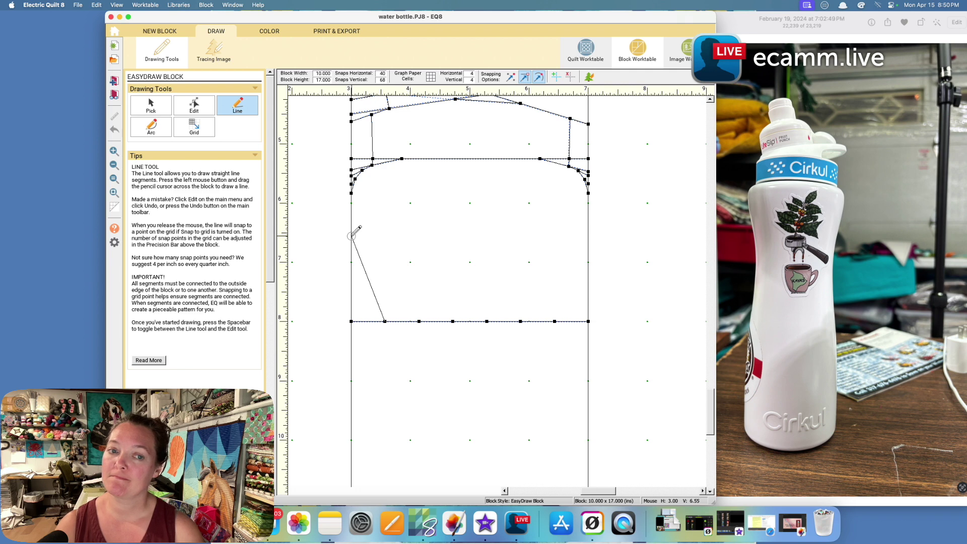
drag(352, 236, 351, 229)
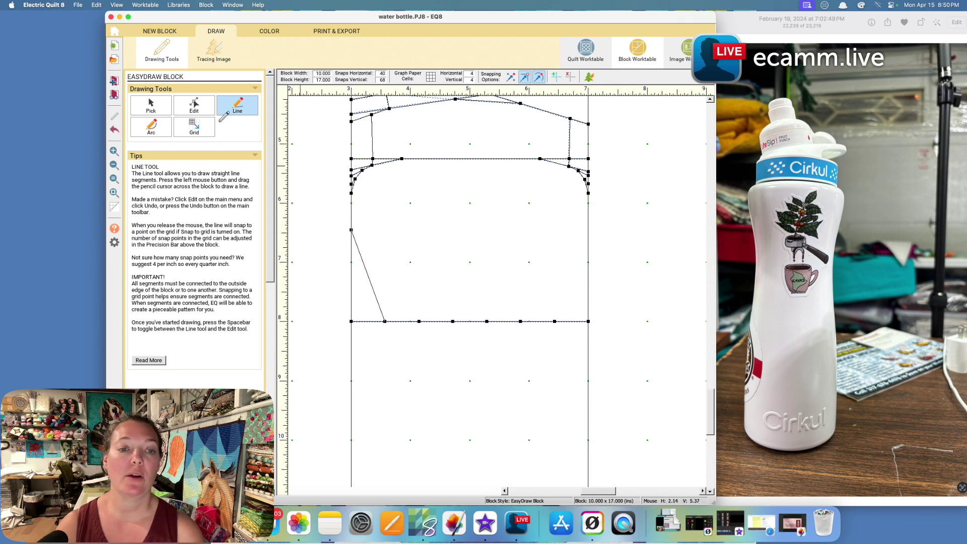
click(120, 131)
Add a midpoint node on the middle line's left end and draw a slanted line up the left side.
click(198, 100)
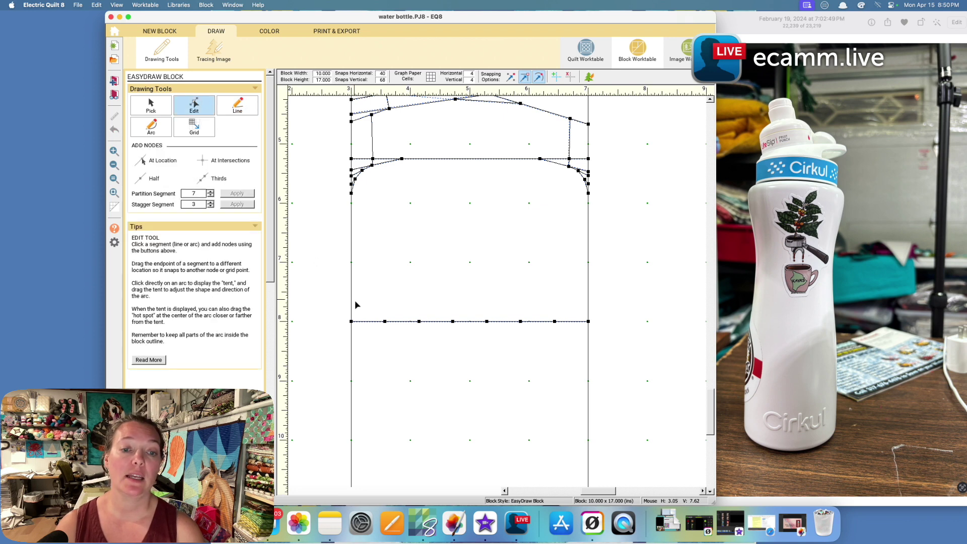
click(372, 321)
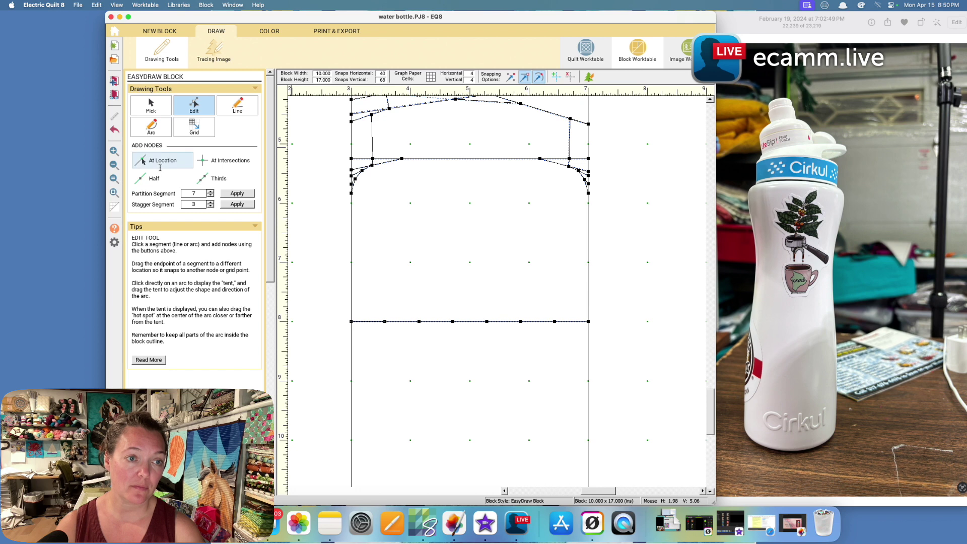
click(146, 178)
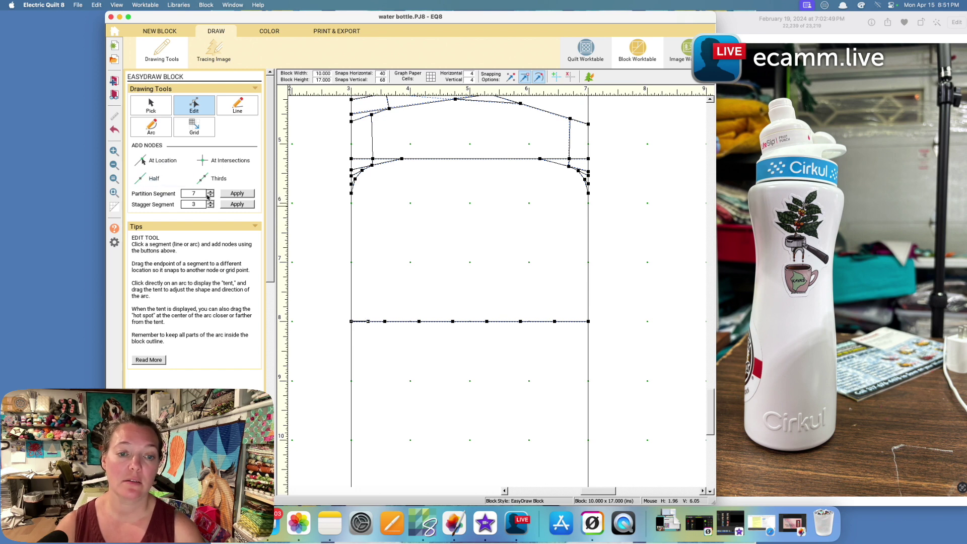
click(237, 105)
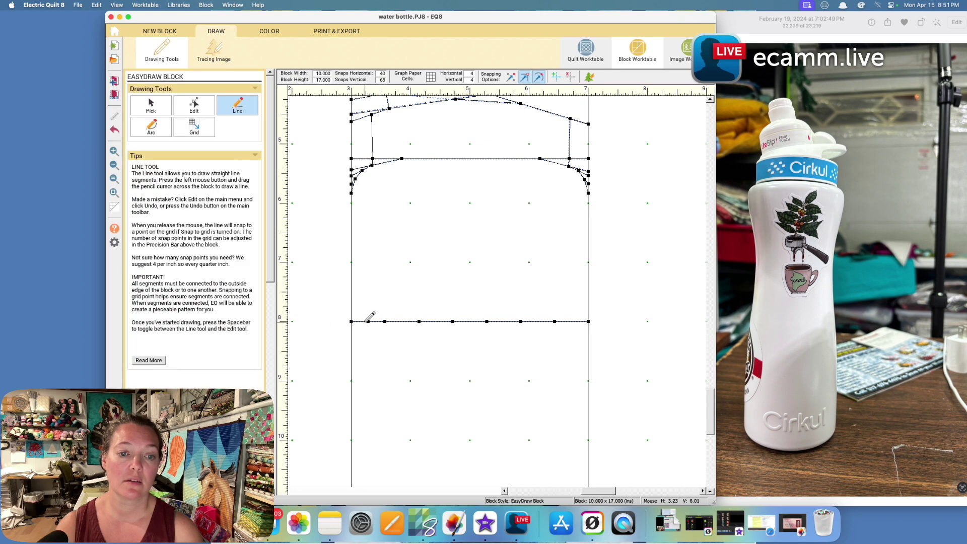
drag(368, 320, 351, 232)
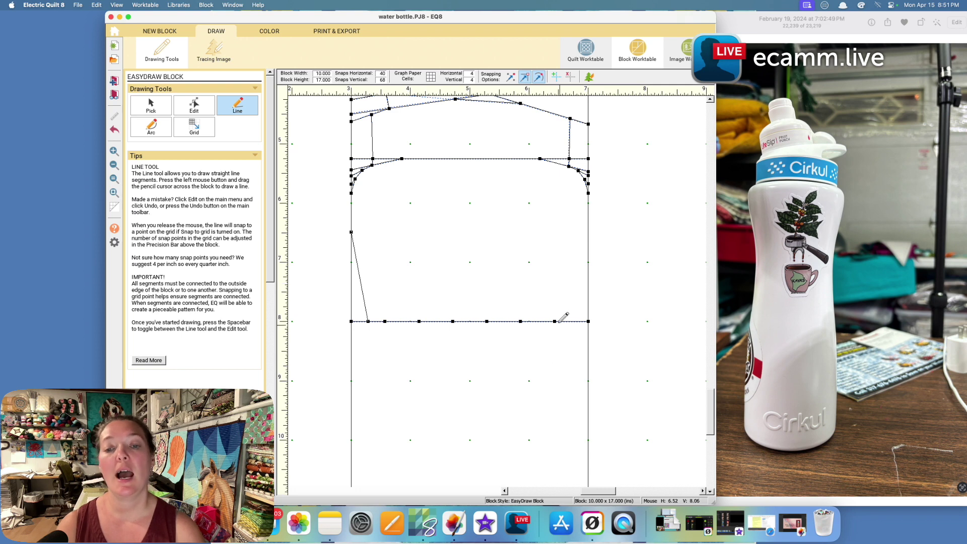
Add a midpoint node on the middle line's right end and draw a slanted line up the right side.
key(space)
click(577, 322)
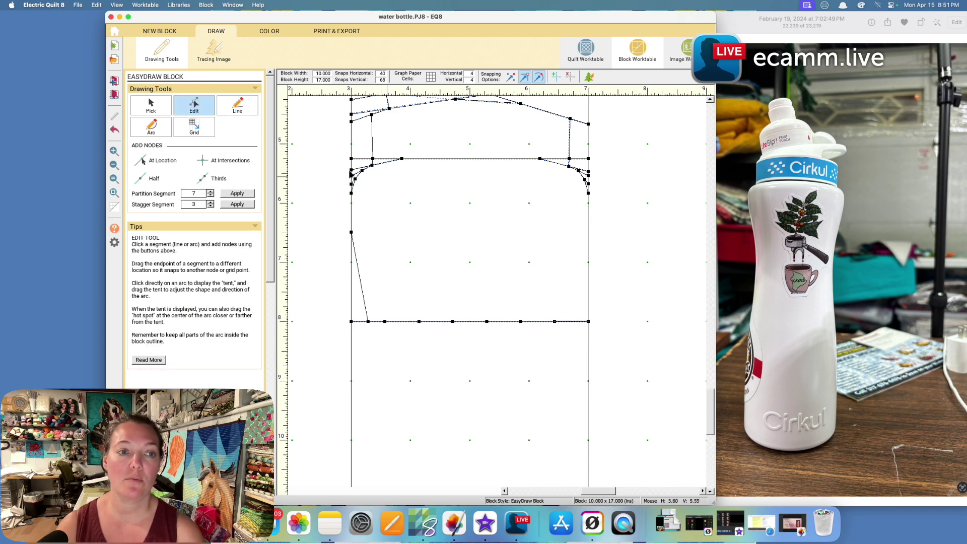
click(154, 178)
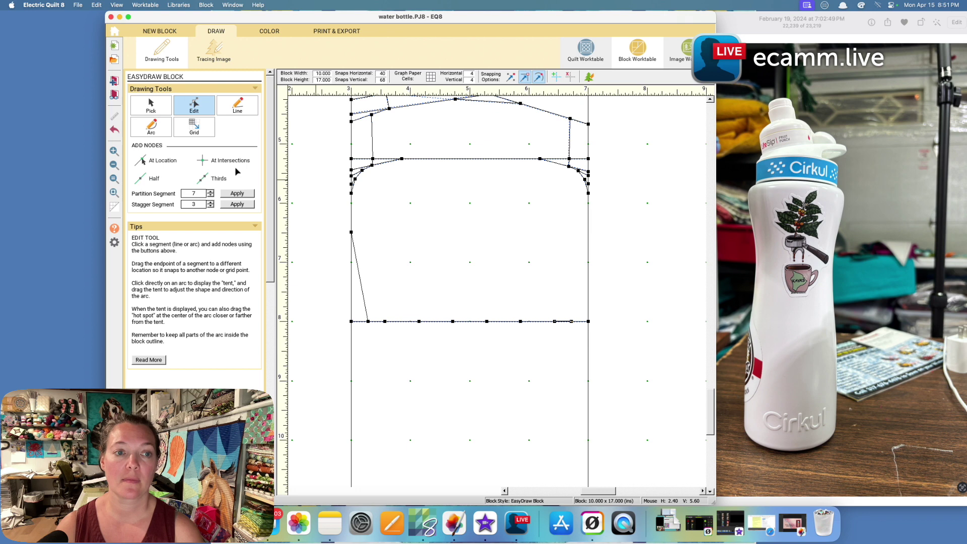
click(224, 113)
mouse_move(572, 320)
mouse_down()
mouse_move(600, 211)
mouse_move(584, 220)
mouse_move(594, 217)
mouse_move(587, 231)
mouse_up()
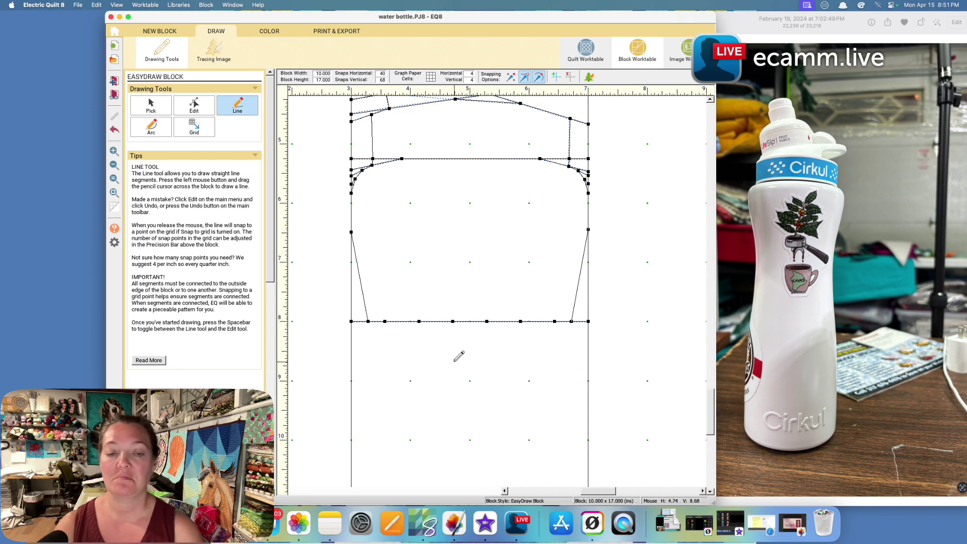
scroll(459, 355, down, 5)
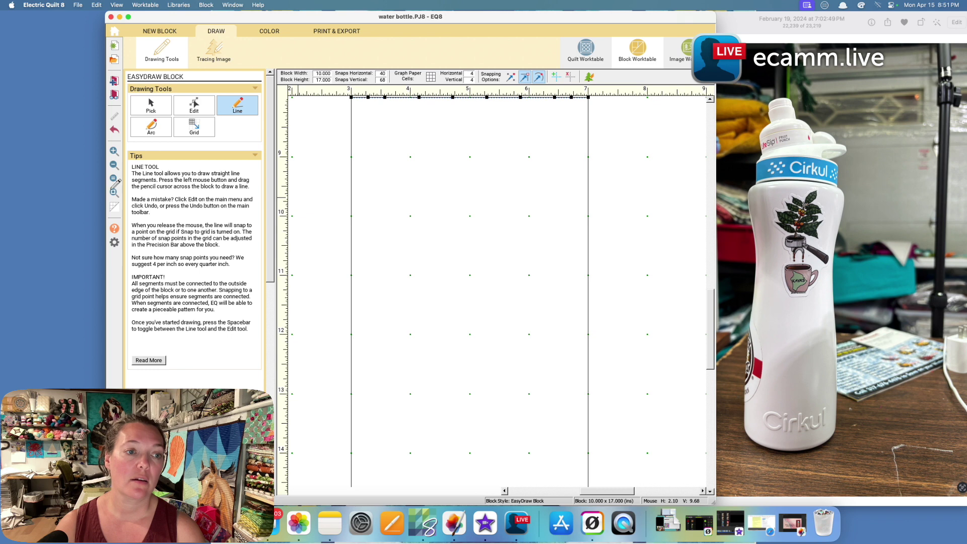
Zoom to the lower bottle and draw slanted lines from the middle line down both sides to about 13 in.
click(114, 193)
click(115, 151)
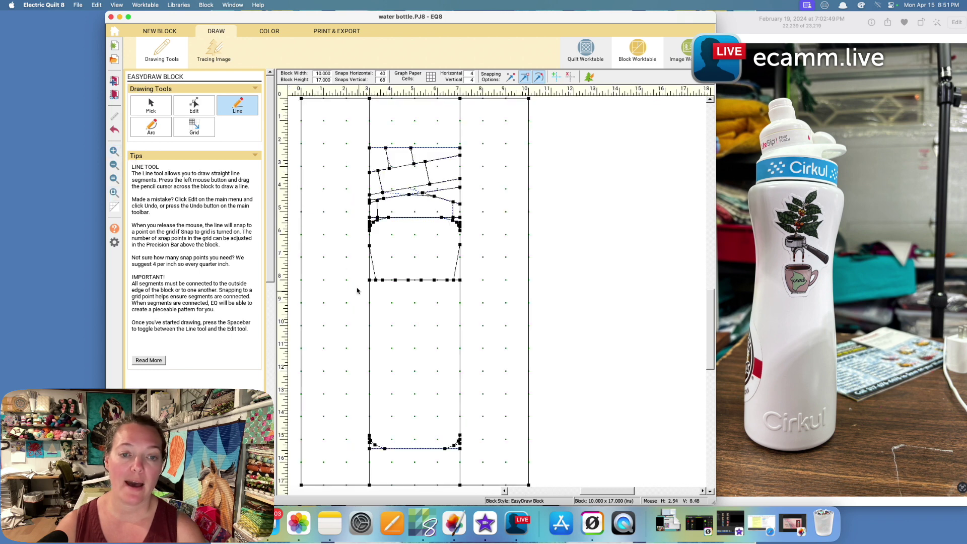
drag(343, 252, 544, 491)
scroll(456, 277, up, 3)
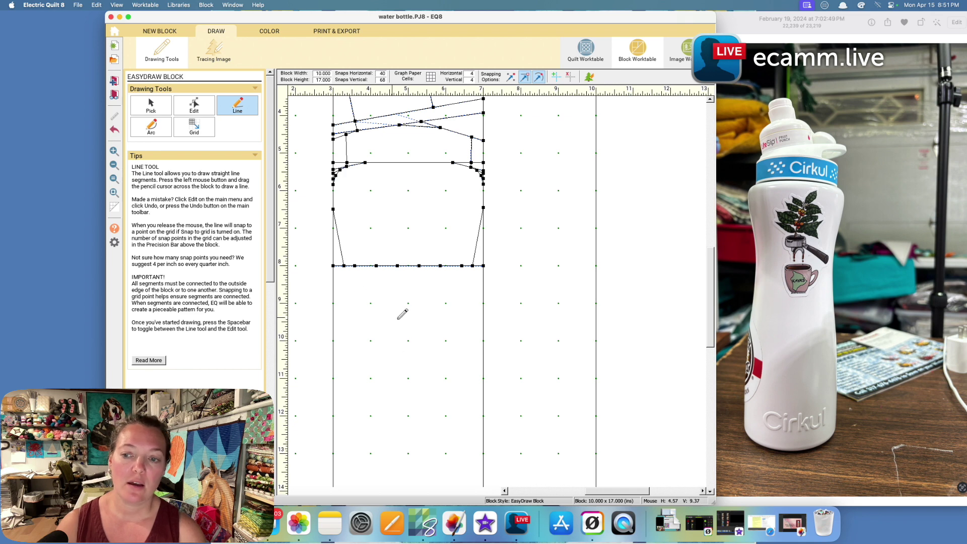
scroll(384, 393, down, 5)
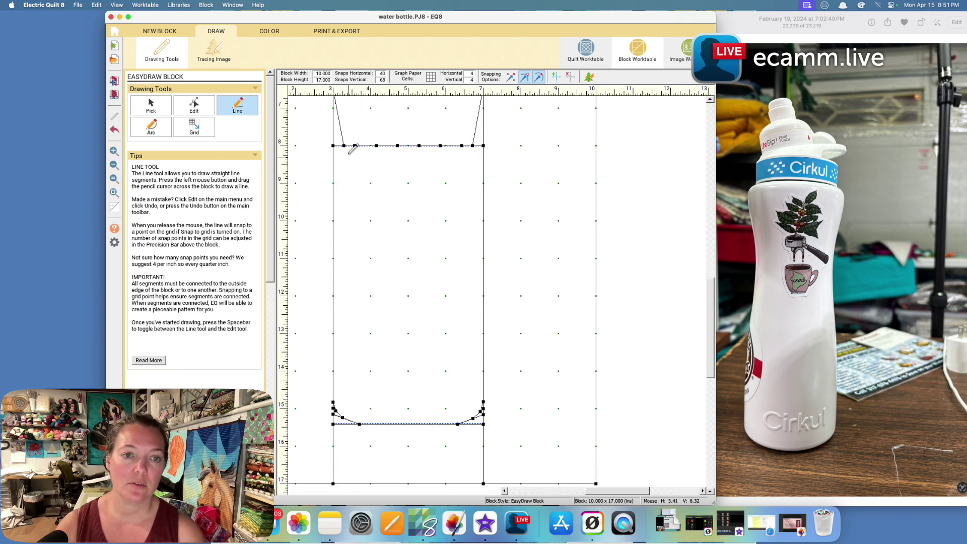
drag(343, 145, 334, 334)
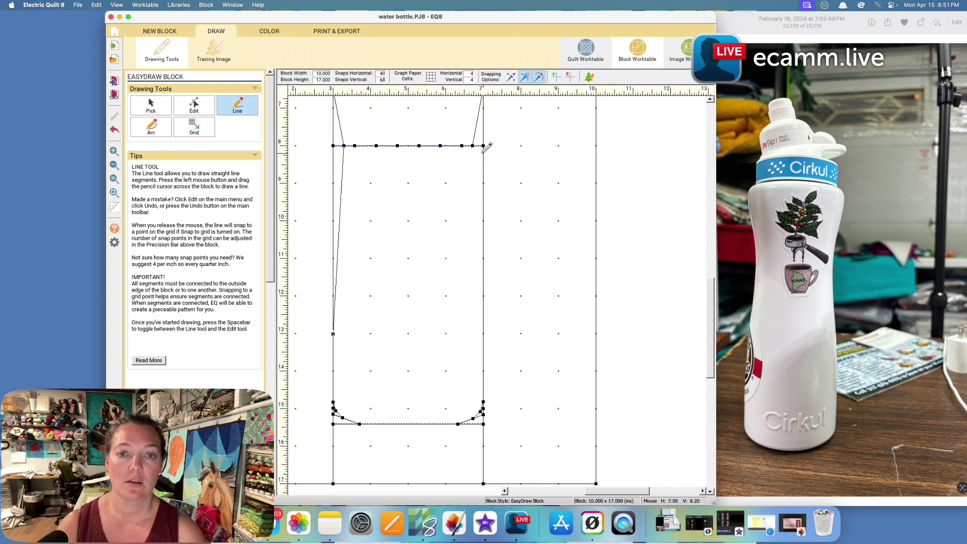
mouse_move(472, 146)
mouse_down()
mouse_move(487, 365)
mouse_move(485, 324)
mouse_move(483, 334)
mouse_up()
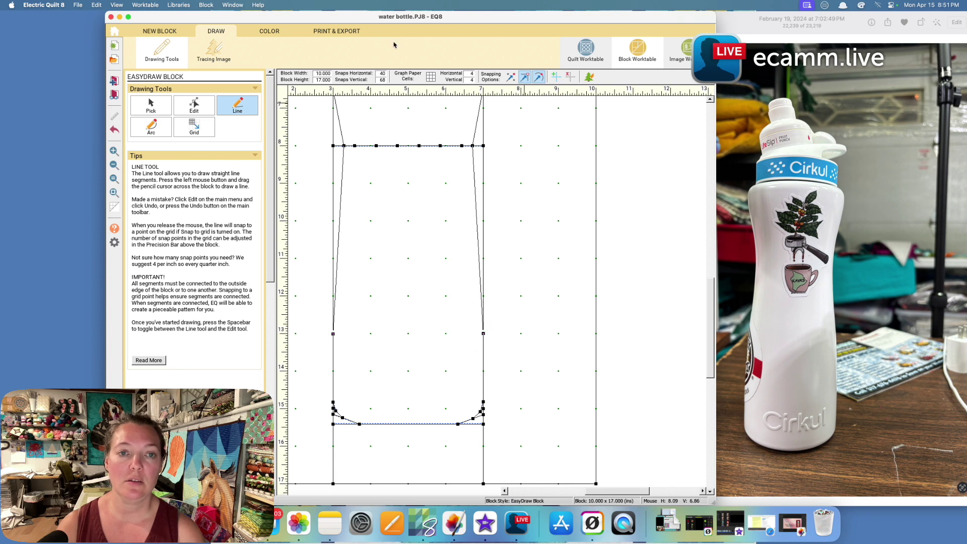
click(268, 31)
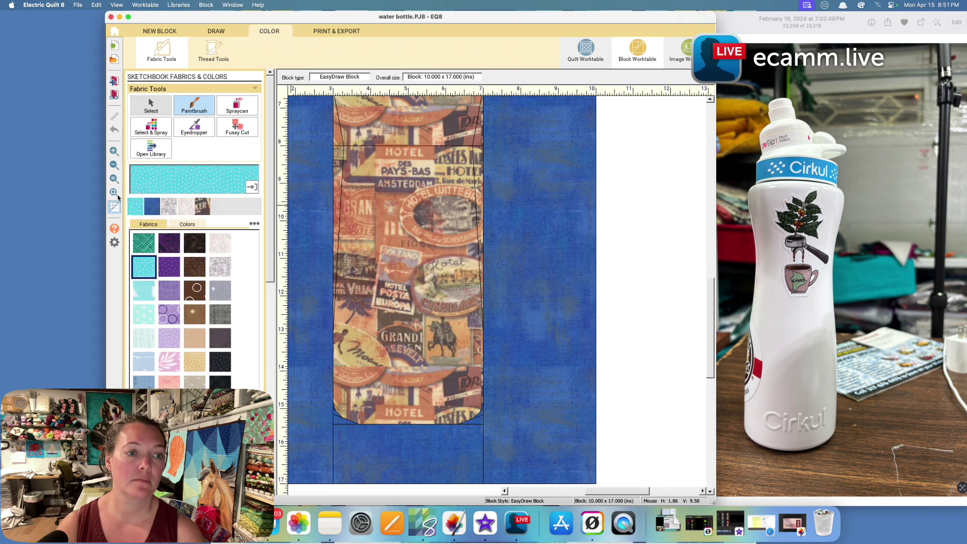
Paint the left and right side slivers with the dark blue background fabric, then return to the line drawing.
click(156, 210)
click(374, 302)
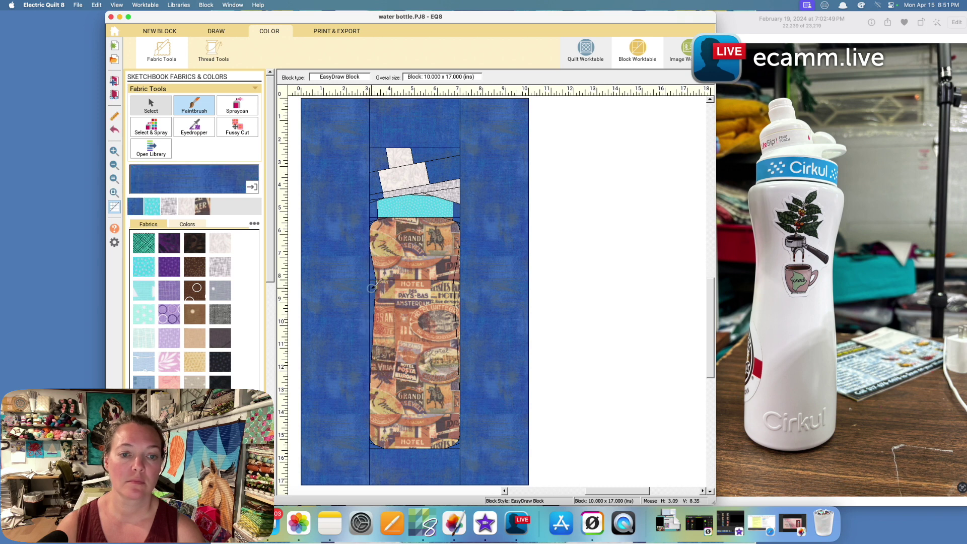
click(458, 287)
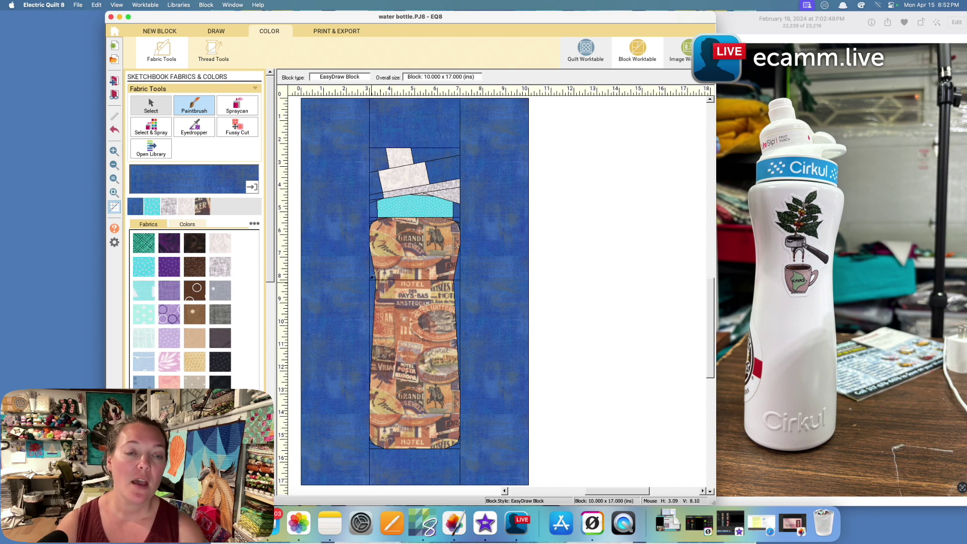
click(216, 33)
Zoom into the bottle's waist and divide the short left end of the middle line into thirds.
click(113, 151)
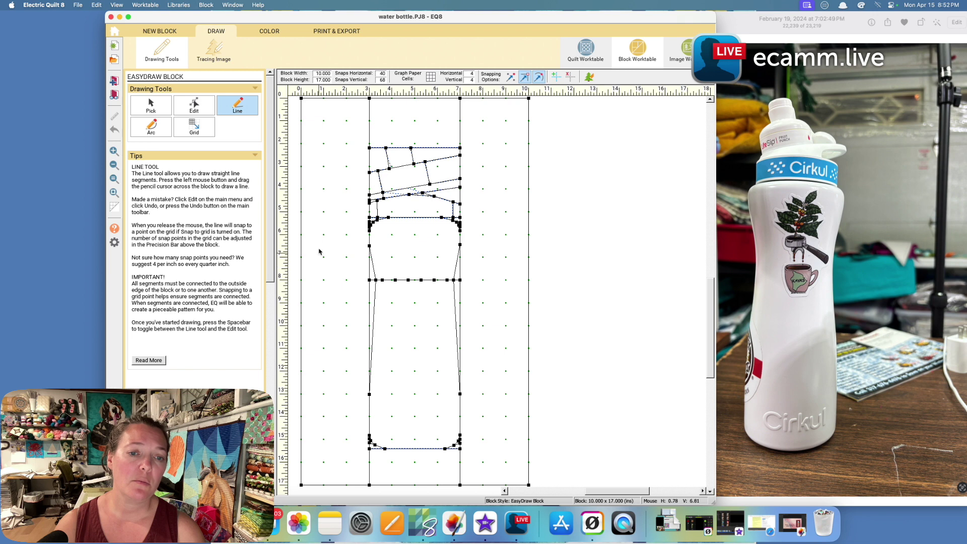
drag(322, 229, 500, 330)
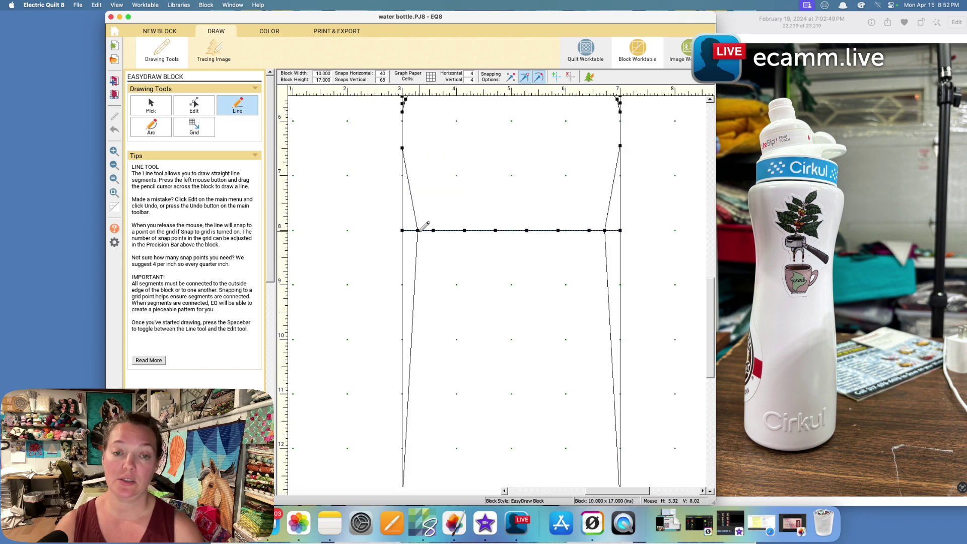
click(191, 104)
click(409, 230)
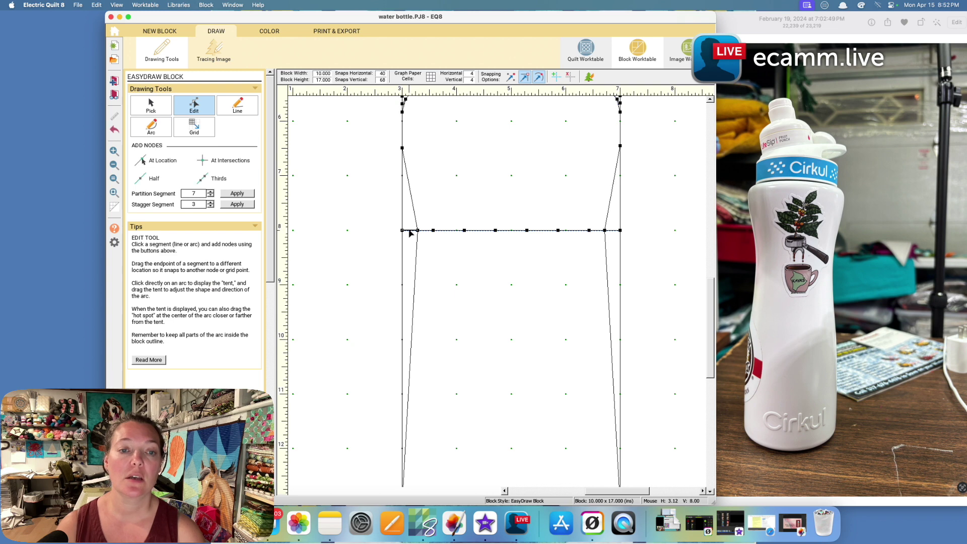
click(212, 180)
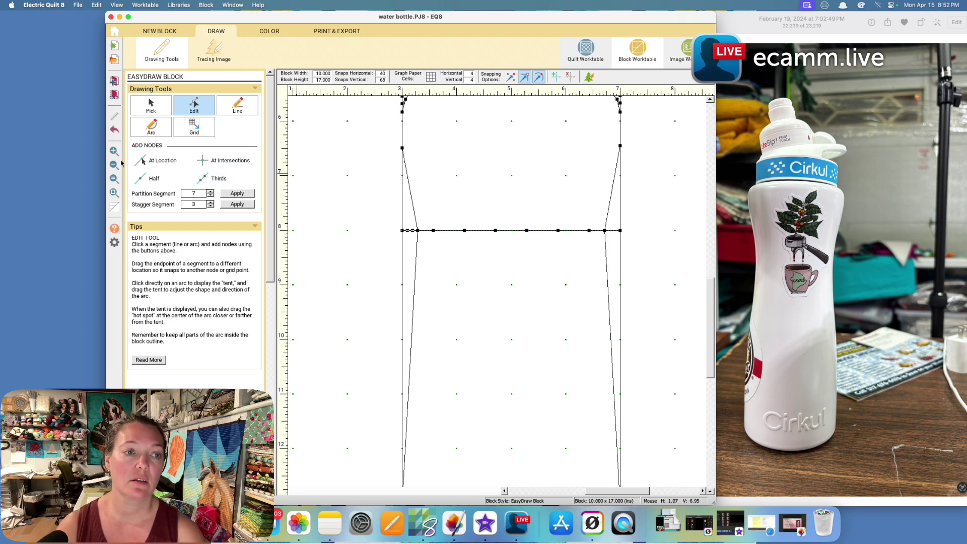
drag(380, 183, 434, 237)
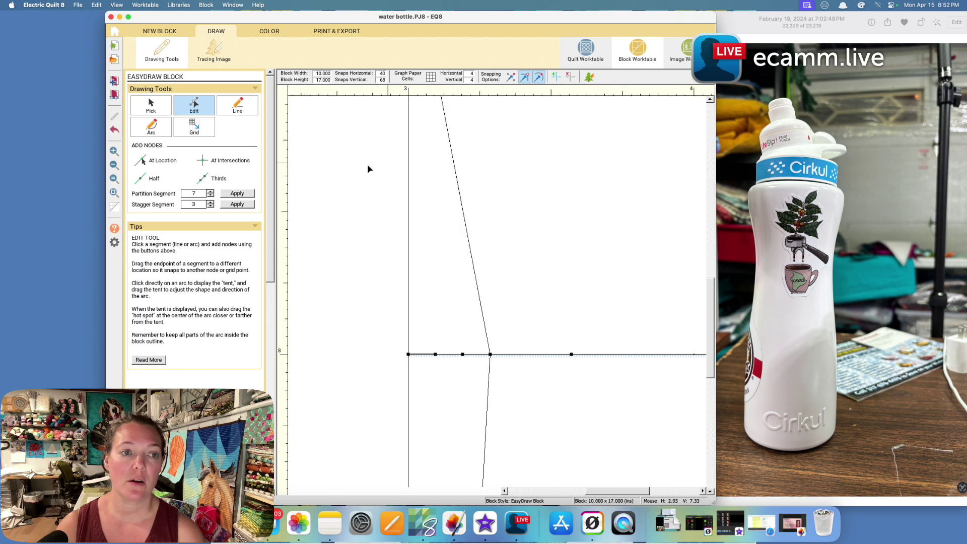
click(114, 196)
click(114, 150)
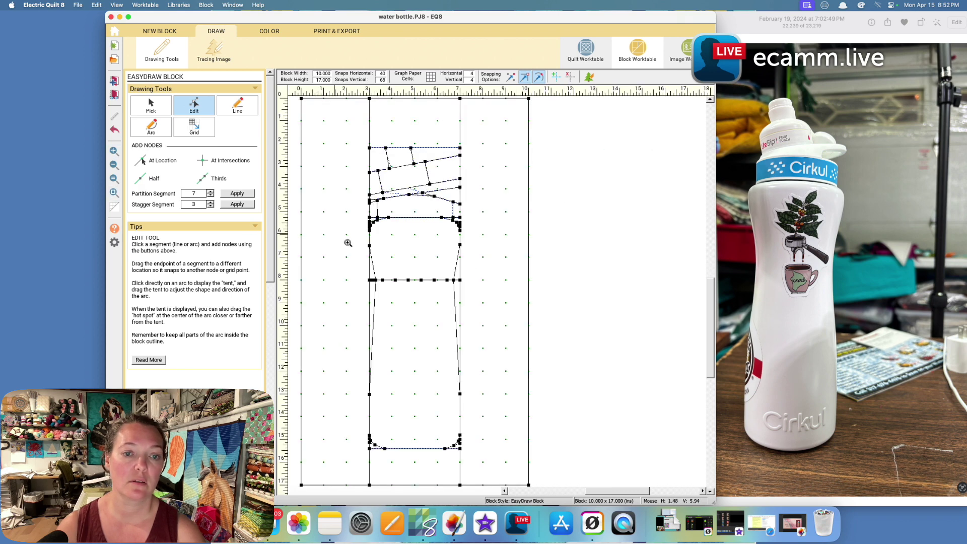
drag(345, 239, 397, 298)
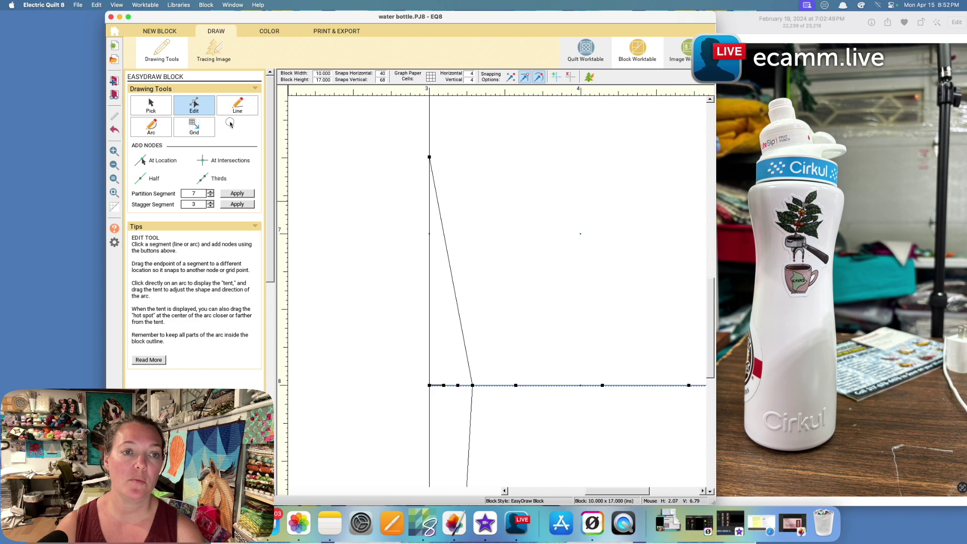
Add a midpoint node on the upper left slanted side and draw a line to it from the waist seam.
click(236, 106)
drag(458, 384, 452, 281)
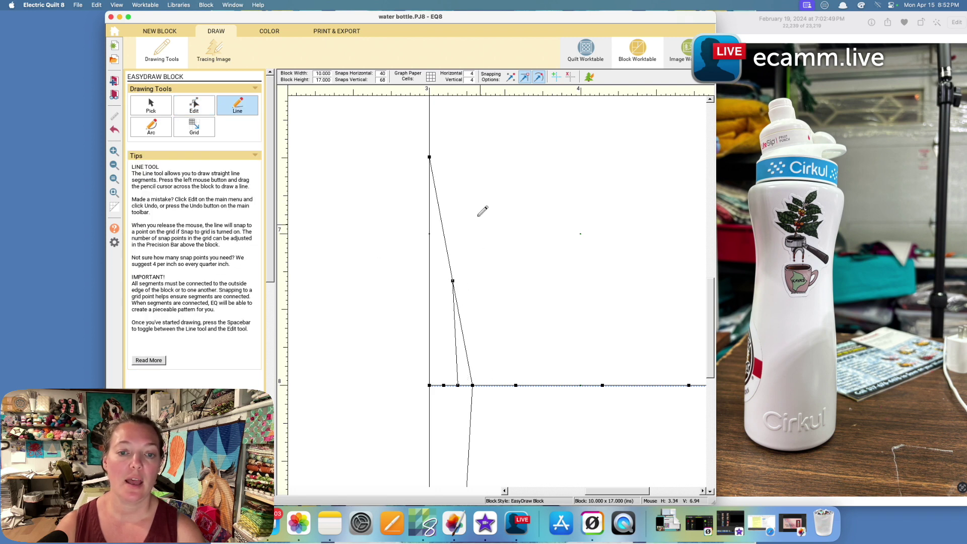
click(114, 130)
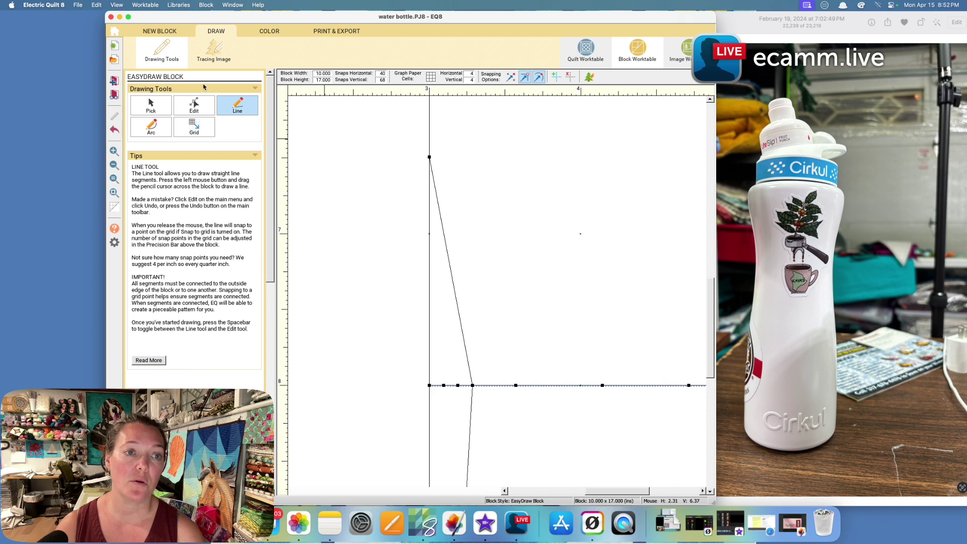
key(space)
click(456, 298)
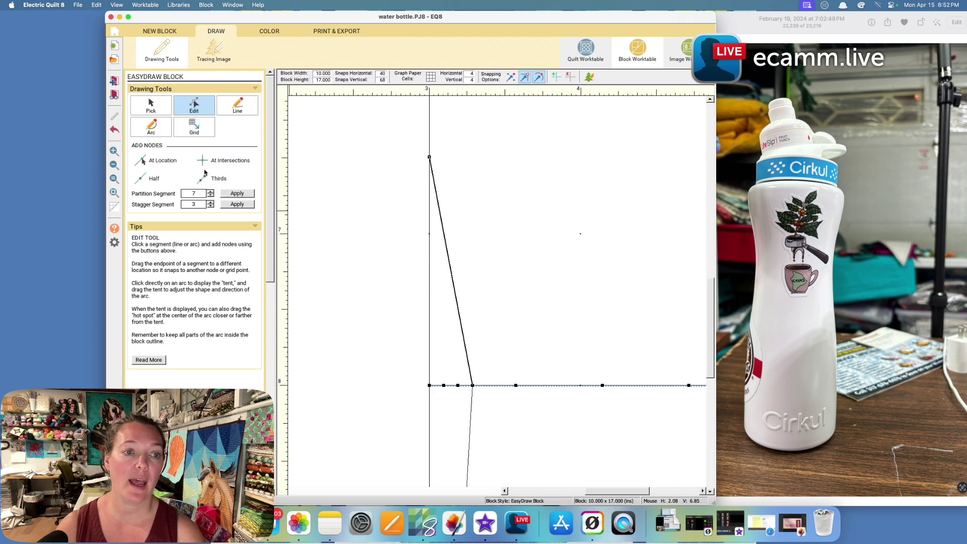
click(157, 184)
key(space)
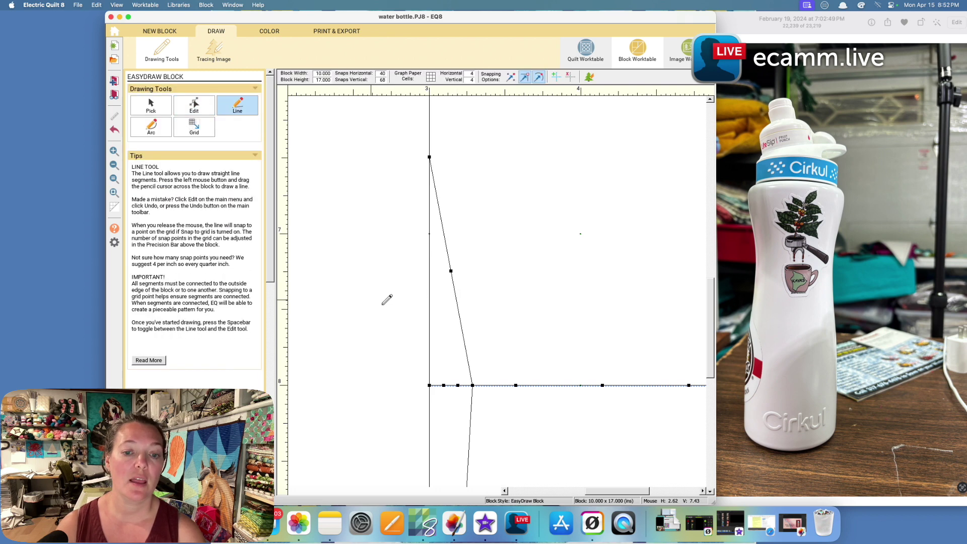
drag(458, 385, 451, 271)
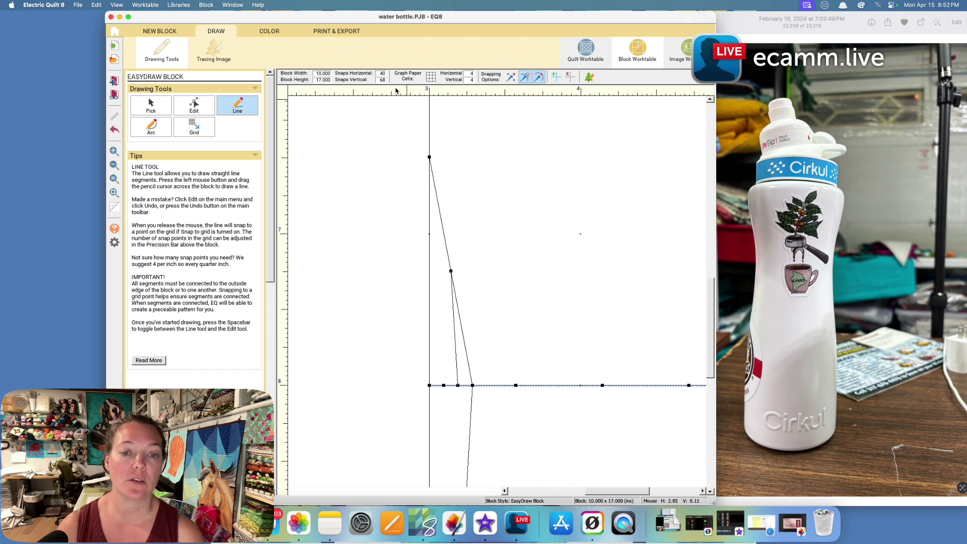
Draw a line down the left side below the waist seam, removing a stray short line.
click(114, 193)
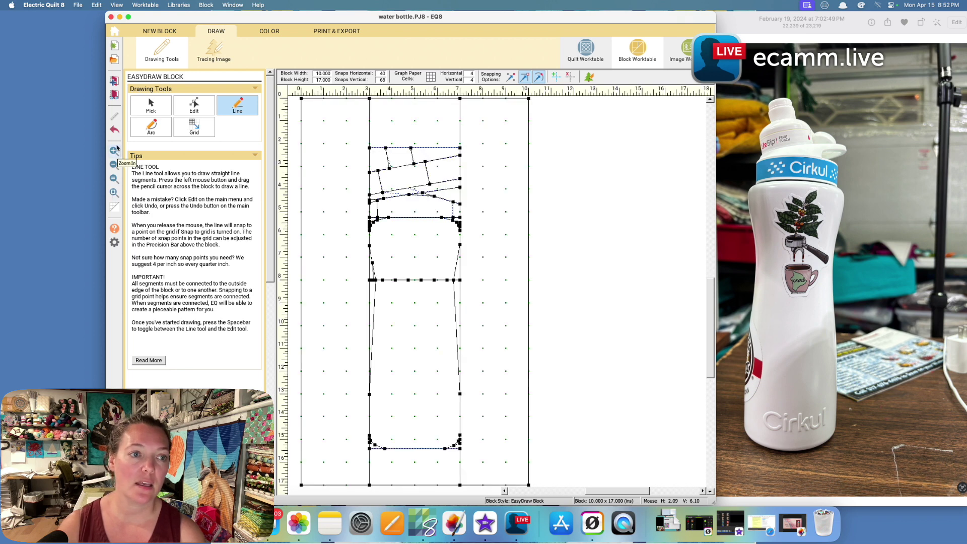
click(114, 150)
drag(342, 253, 431, 367)
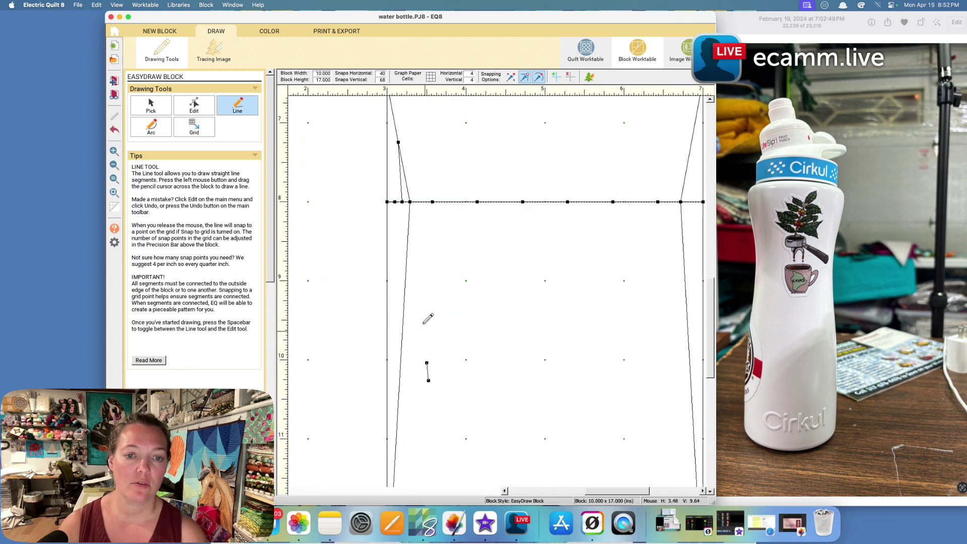
click(115, 130)
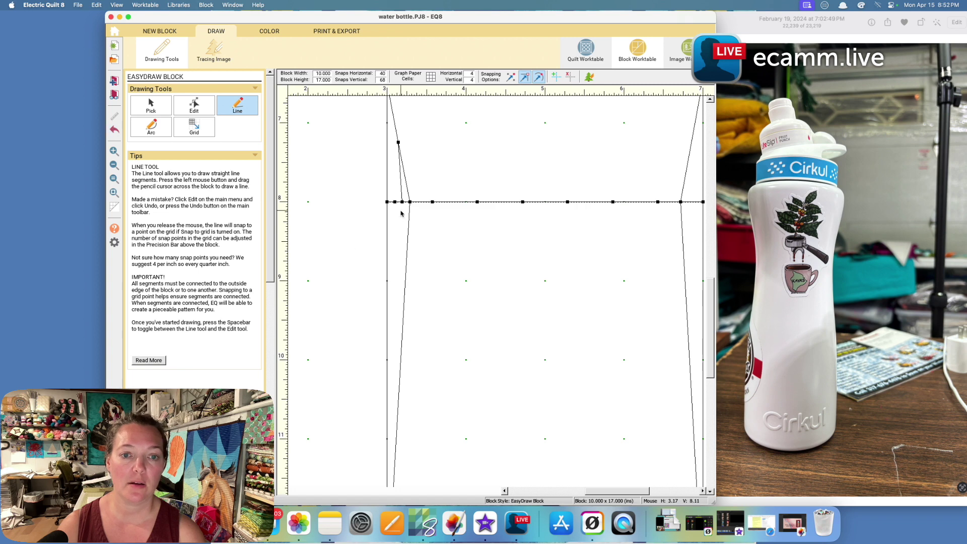
drag(401, 202, 400, 362)
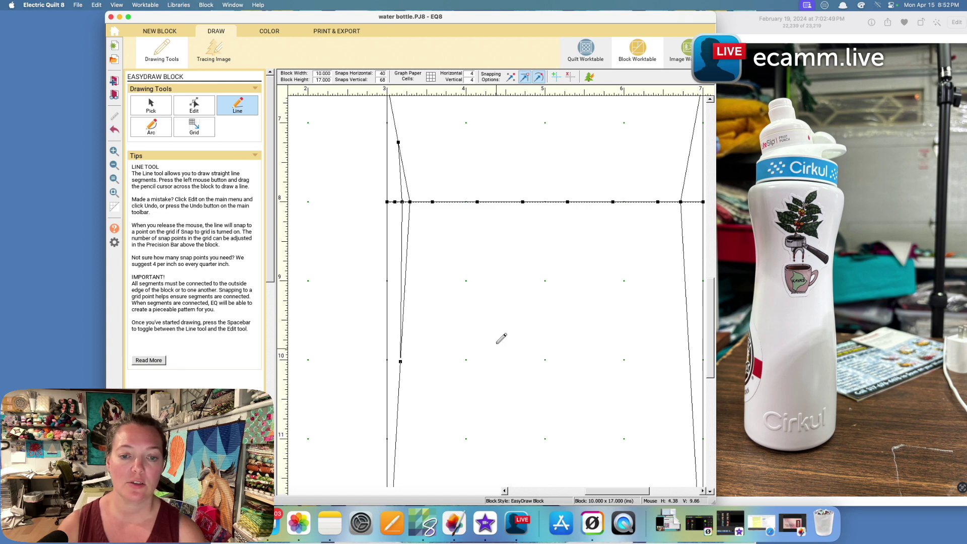
Divide the short right waist segment into thirds and draw a line down the right side from it.
click(198, 111)
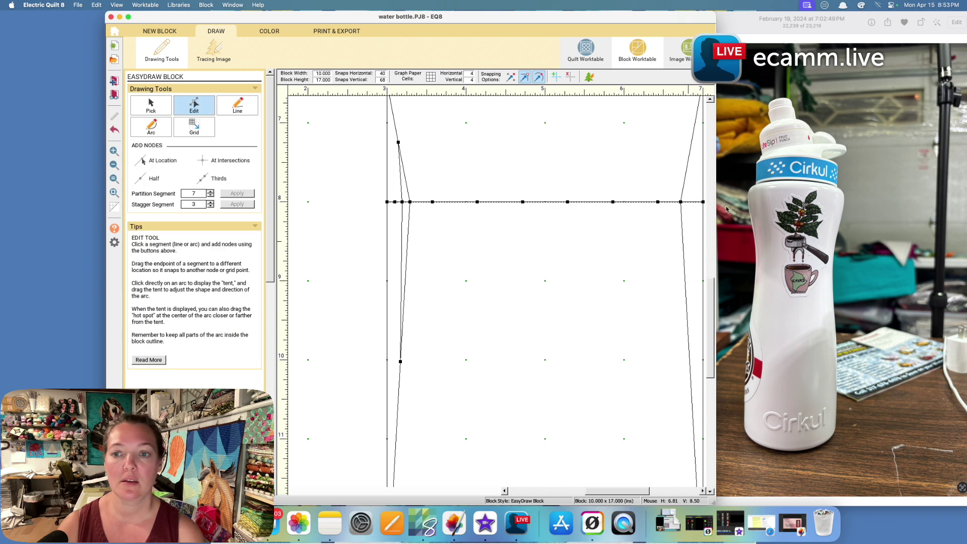
click(693, 202)
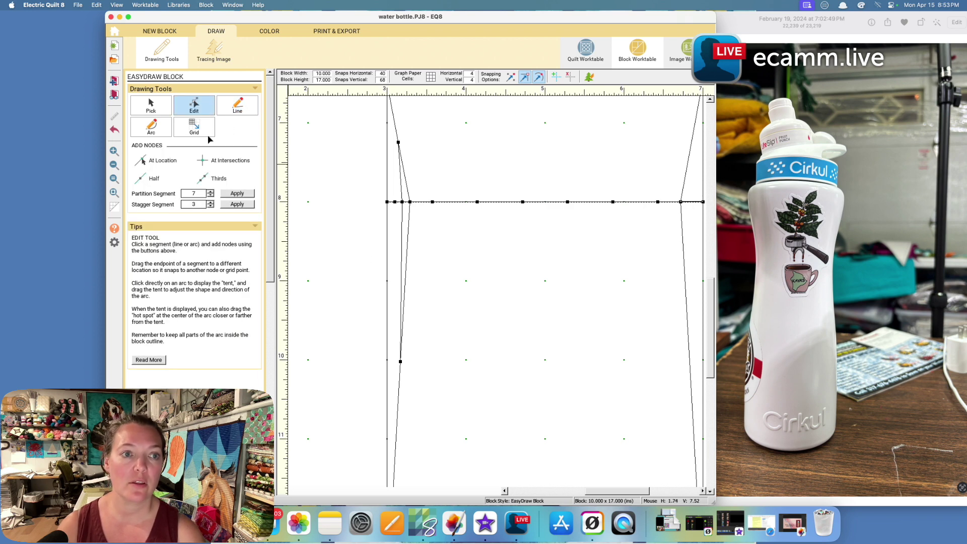
click(211, 178)
key(space)
mouse_move(688, 202)
mouse_down()
mouse_move(702, 340)
mouse_move(689, 359)
mouse_up()
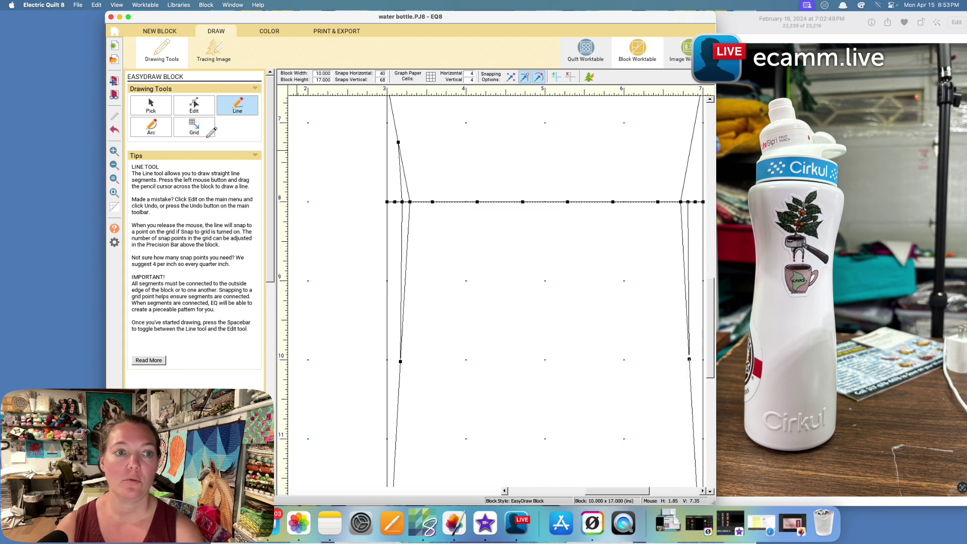
Add a midpoint node on the upper right slanted segment and draw a line up to it from the seam.
click(196, 106)
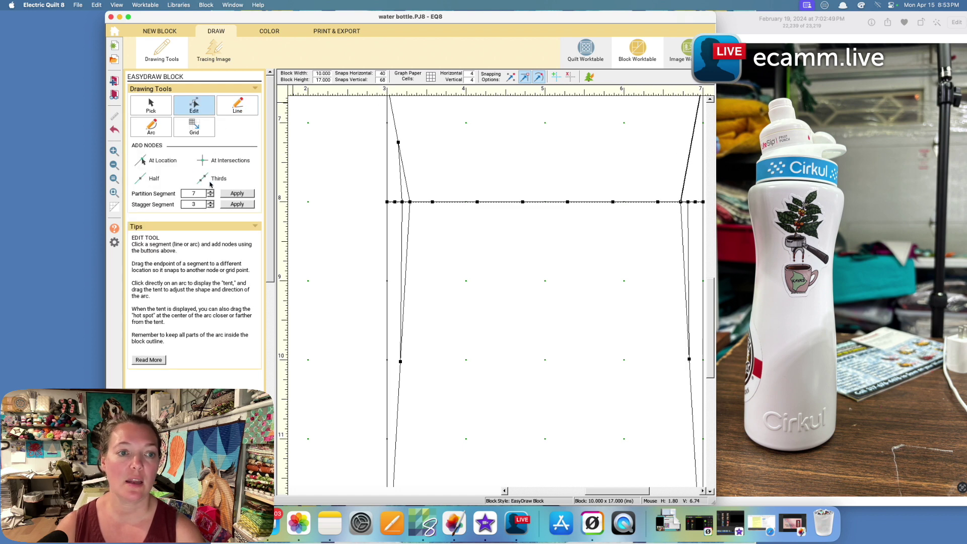
click(161, 180)
click(231, 113)
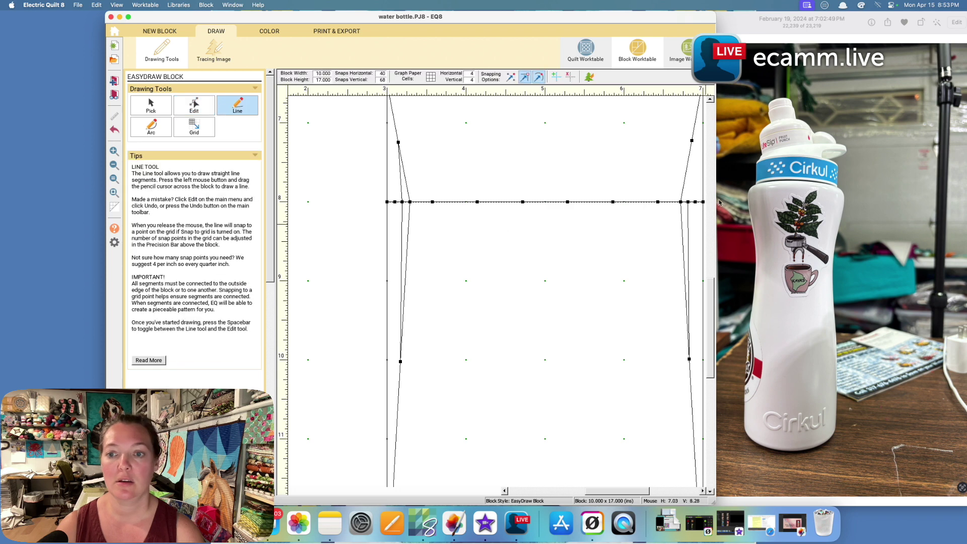
drag(688, 202, 692, 140)
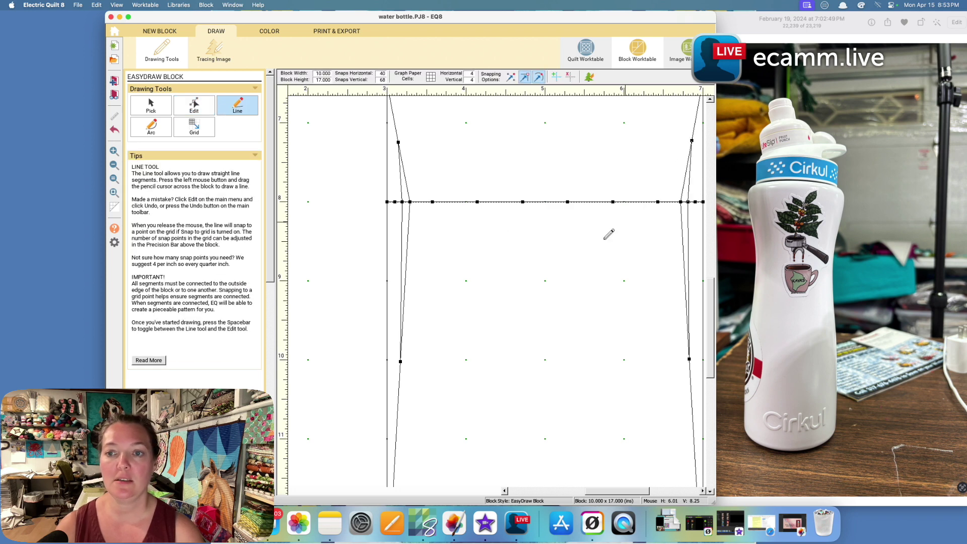
click(276, 31)
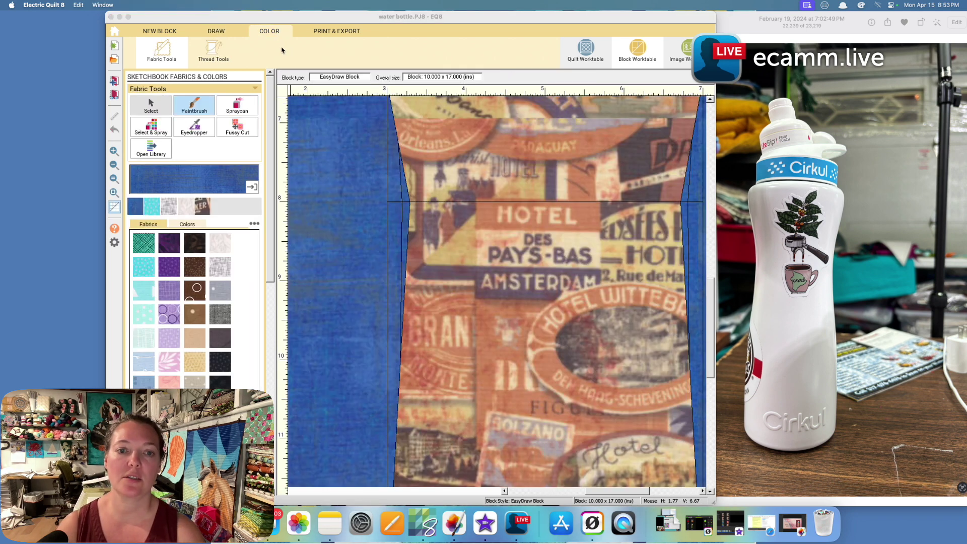
Paint two left and two right side slivers with the hotel print, then open the Project Sketchbook.
click(202, 206)
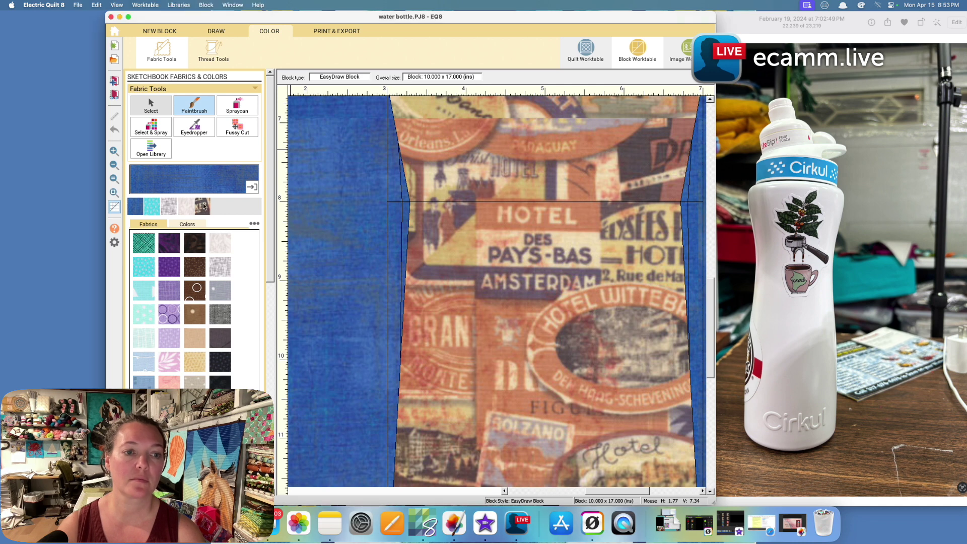
click(399, 194)
click(409, 210)
click(689, 199)
click(688, 206)
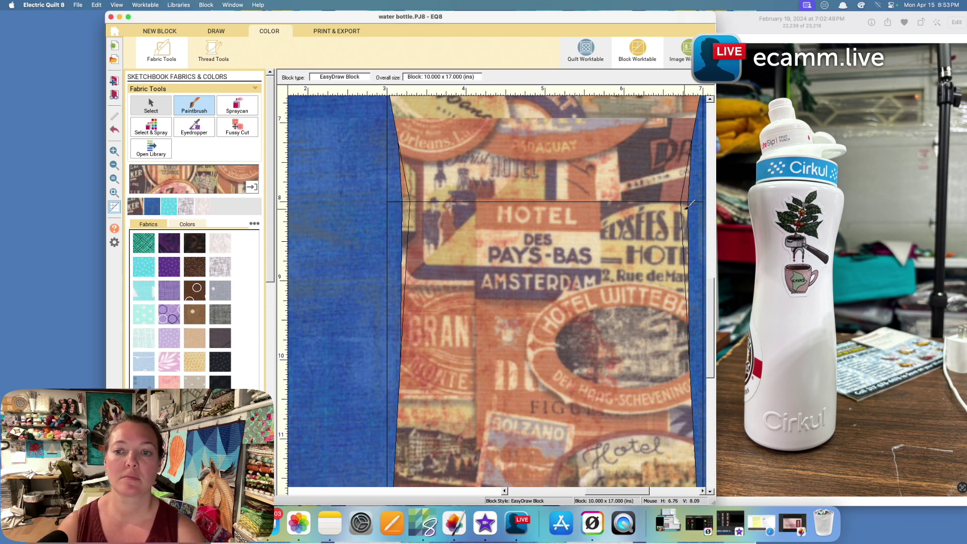
click(114, 193)
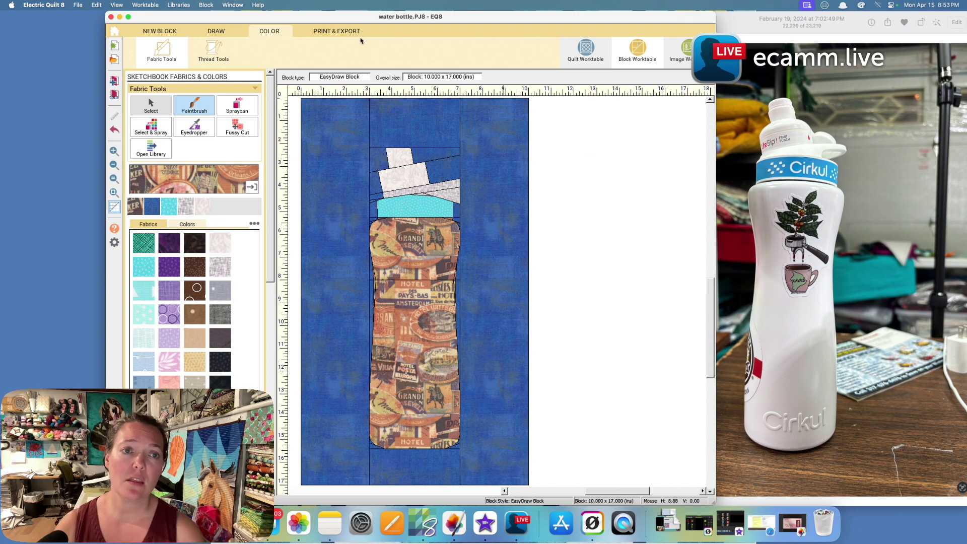
click(115, 96)
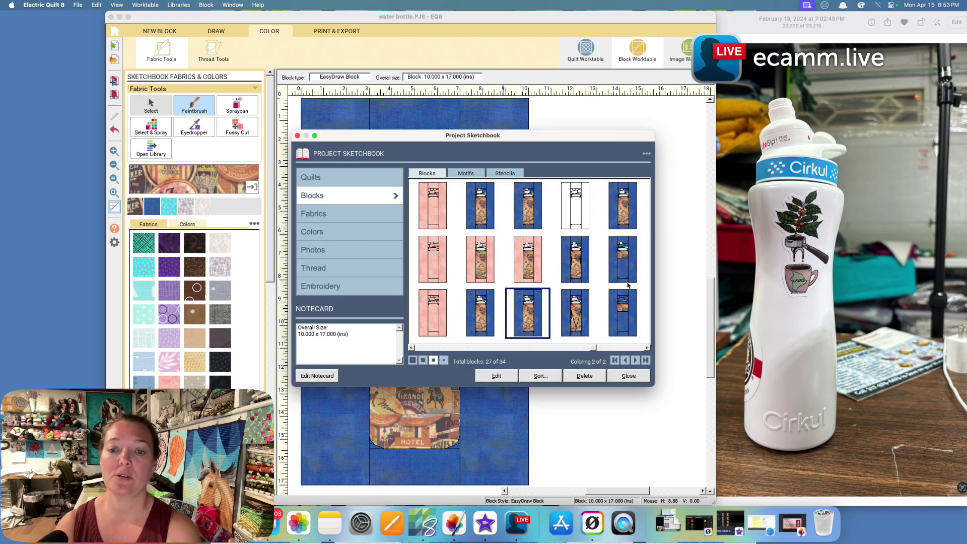
Open the fourth saved bottle block from the Sketchbook, saving the current block first.
click(570, 313)
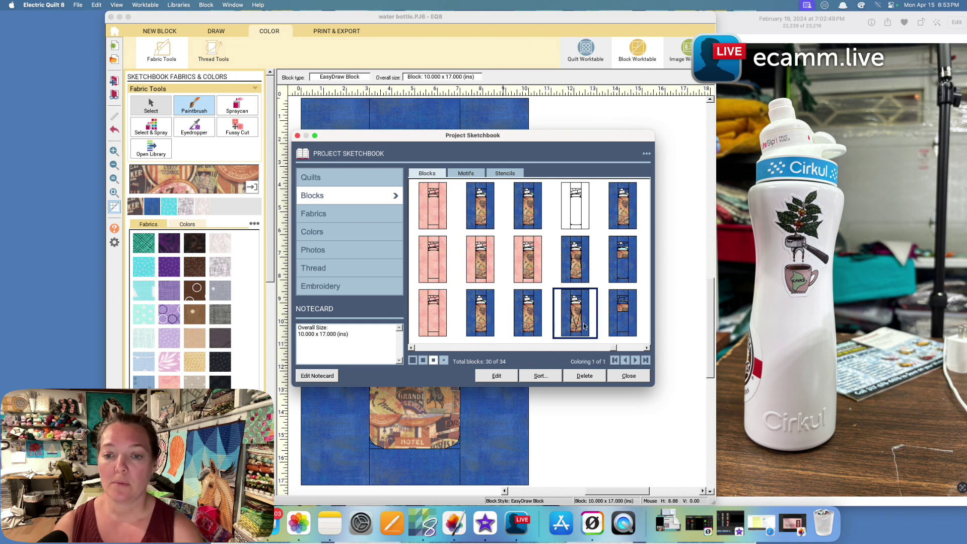
click(628, 348)
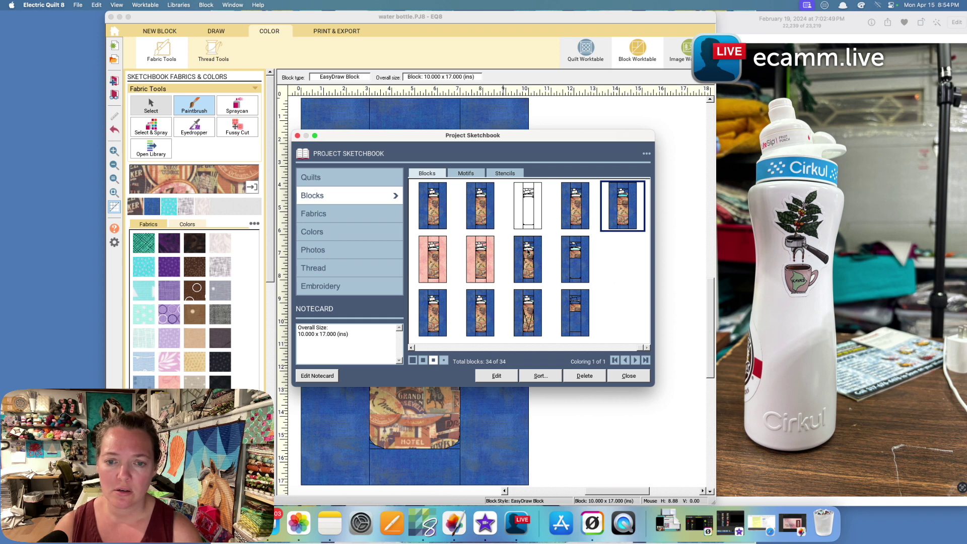
click(574, 208)
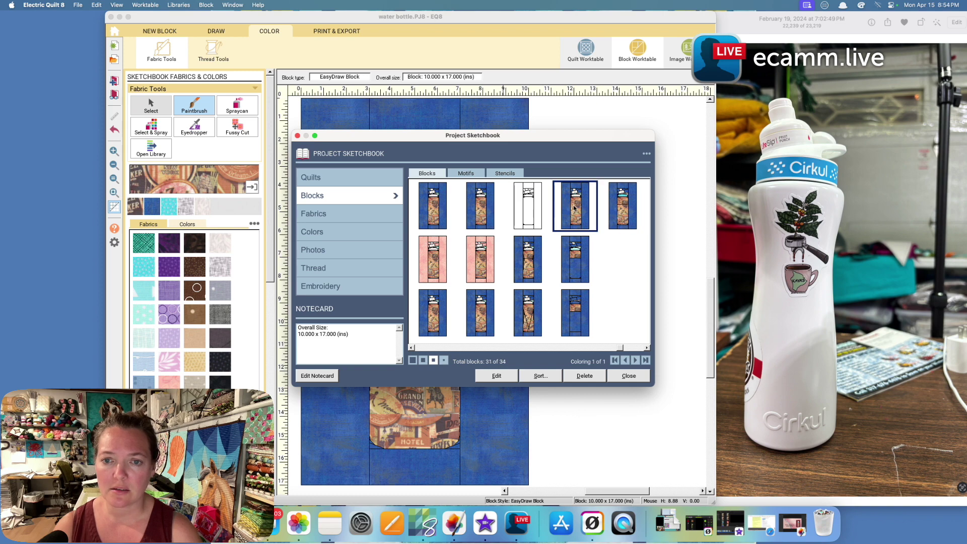
click(513, 375)
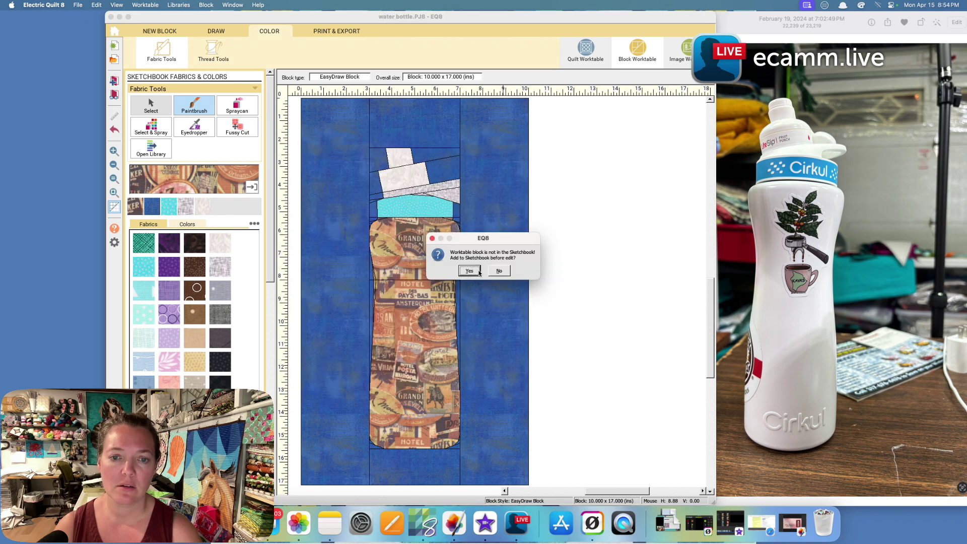
click(469, 270)
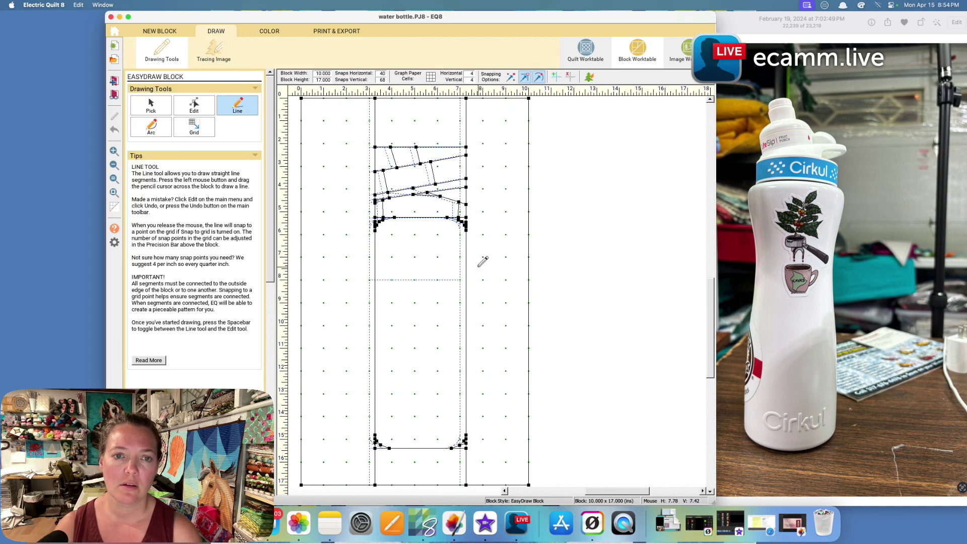
Open a different saved bottle block, preview its foundation pattern, and close the preview.
click(114, 95)
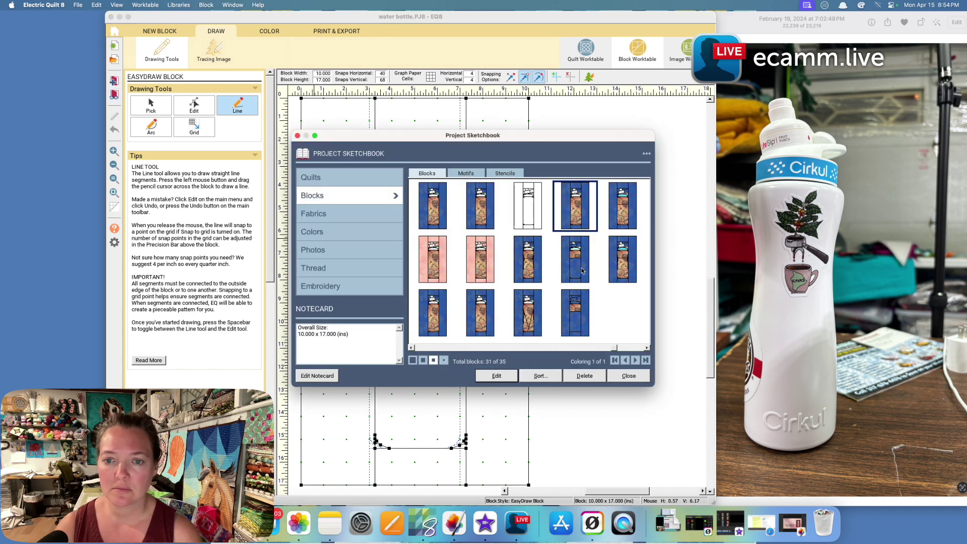
click(582, 270)
click(499, 375)
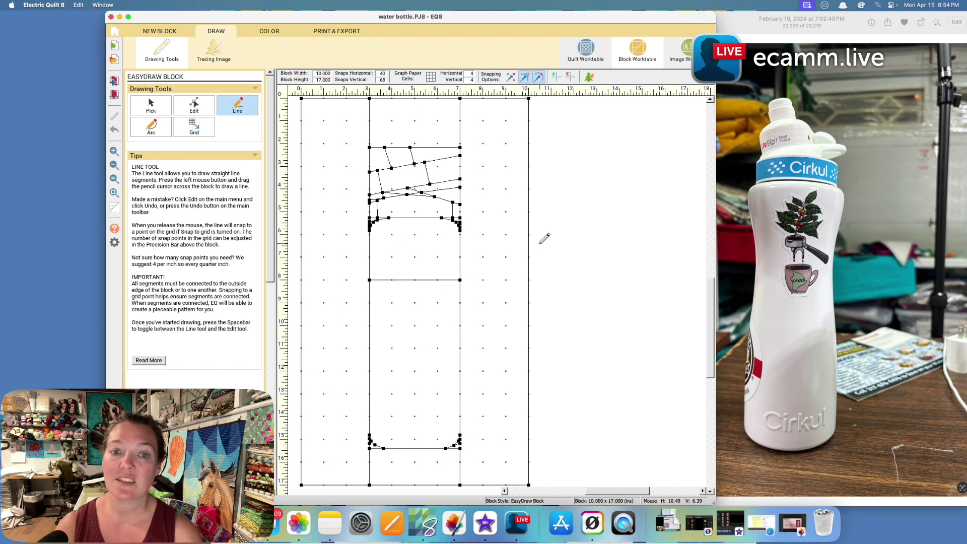
click(325, 32)
click(234, 111)
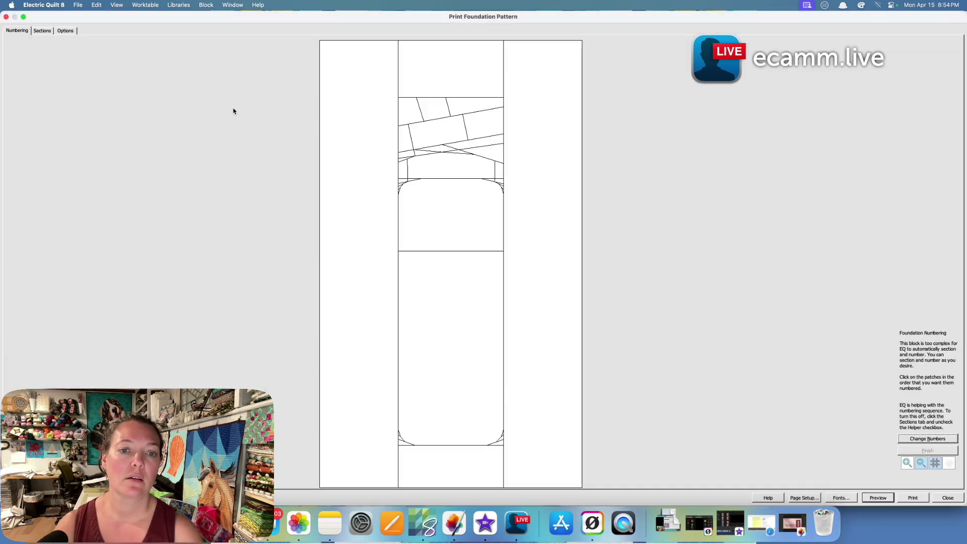
click(951, 498)
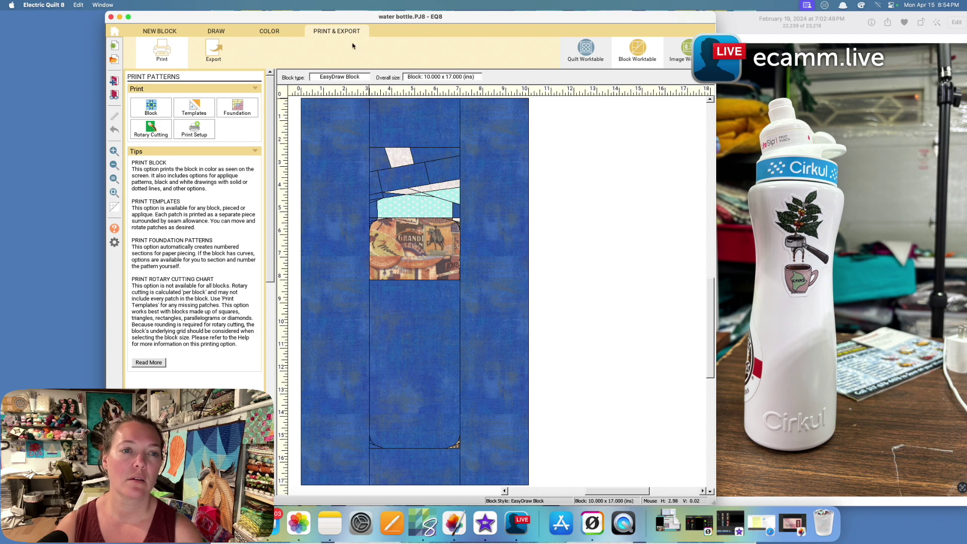
Open the most recent water bottle block and preview its foundation-piecing sections.
click(114, 94)
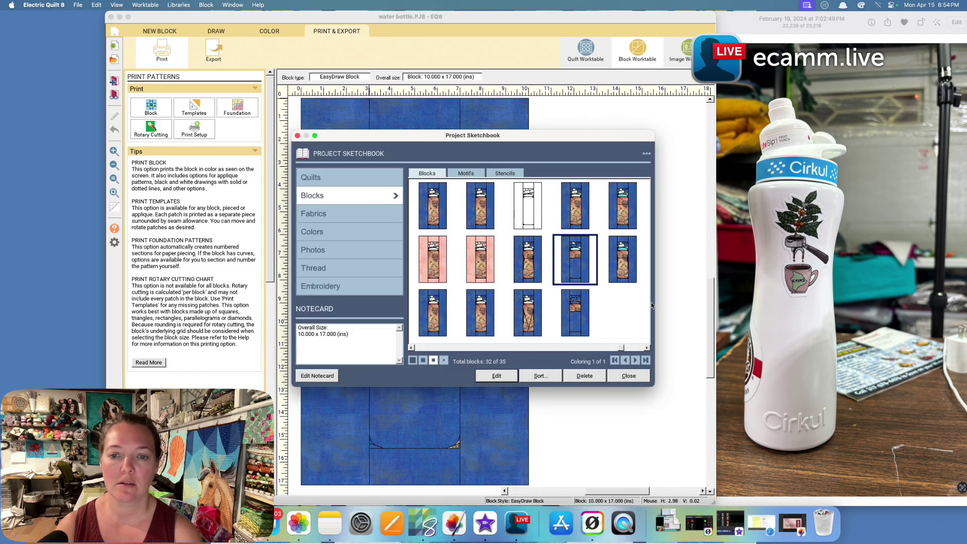
click(573, 334)
click(508, 378)
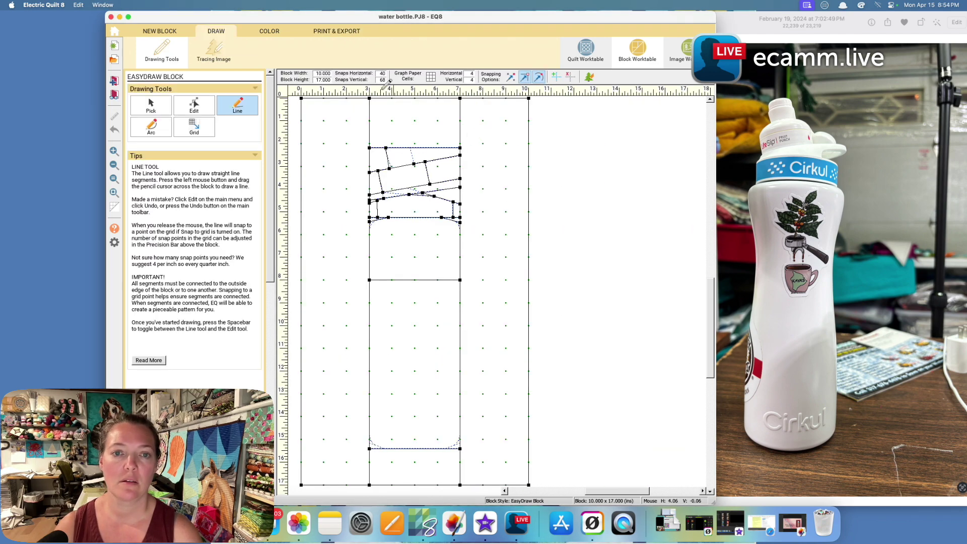
click(318, 32)
click(229, 102)
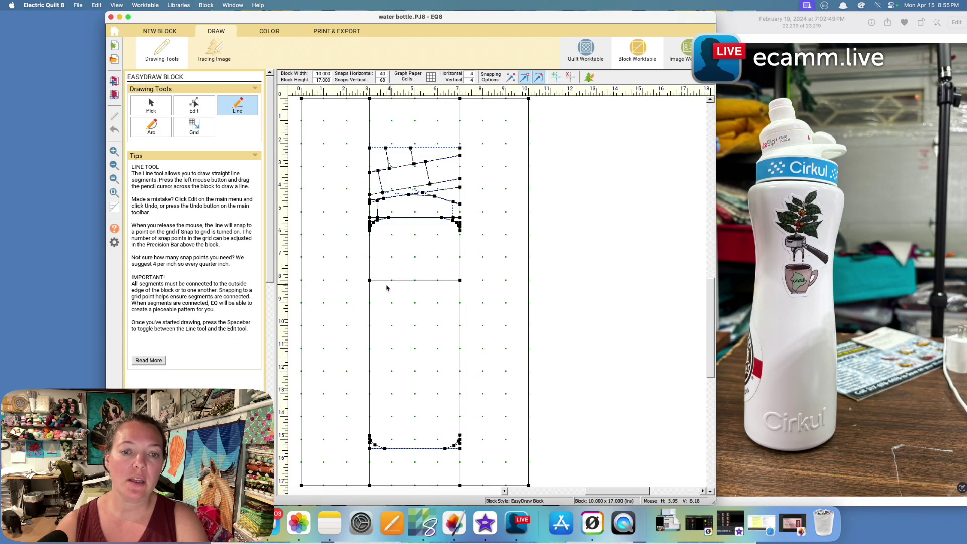
Select the body's horizontal line, then draw a slanted line from the upper left side to the bottom curve.
click(151, 106)
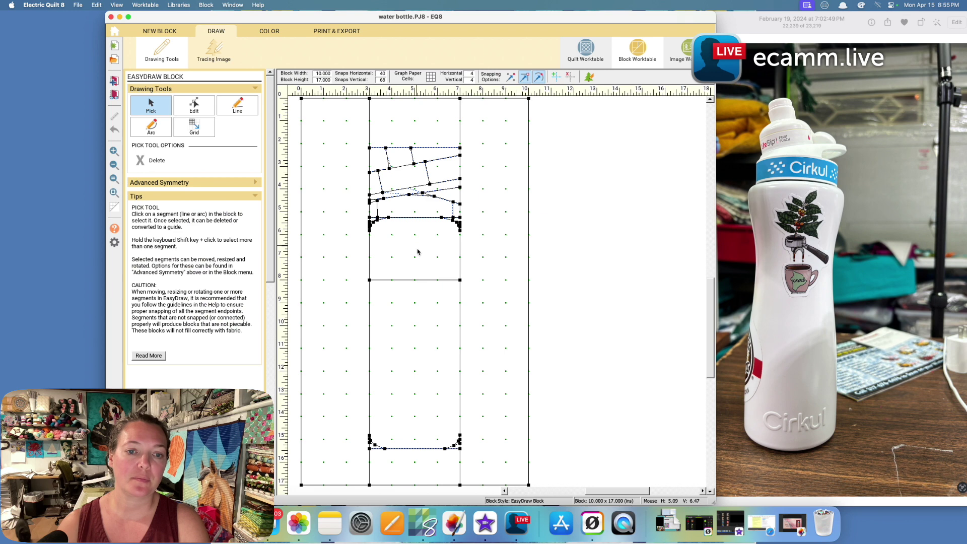
click(414, 280)
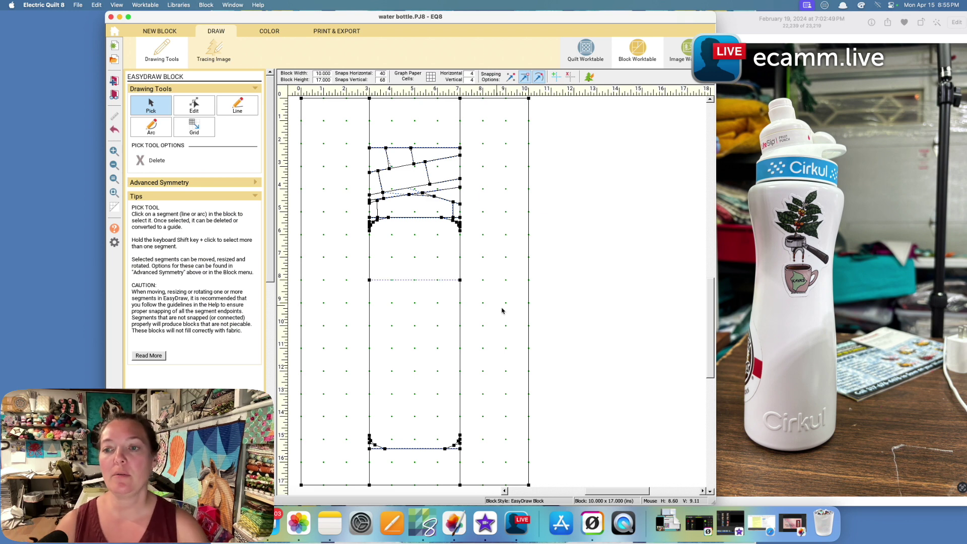
key(space)
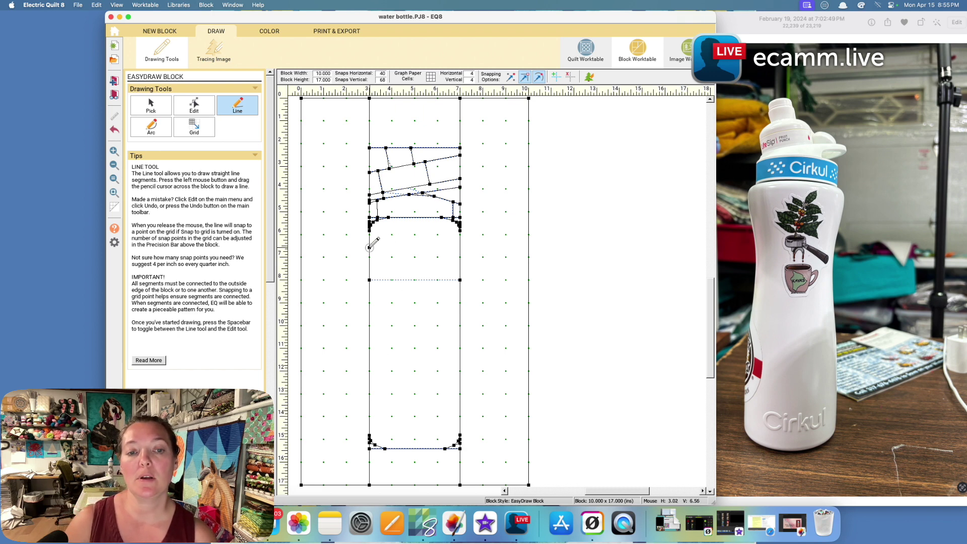
drag(369, 247, 377, 280)
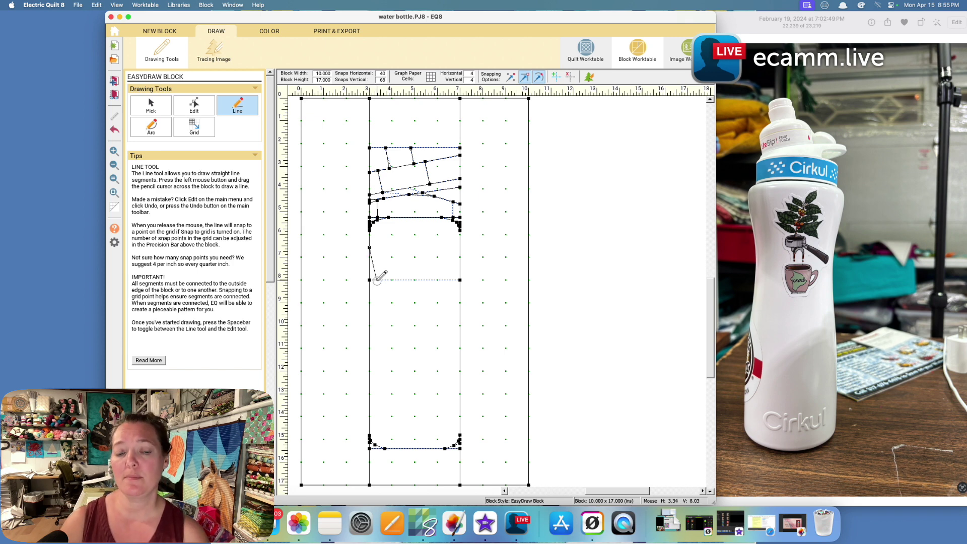
mouse_move(377, 281)
mouse_down()
mouse_move(376, 272)
mouse_move(413, 449)
mouse_up()
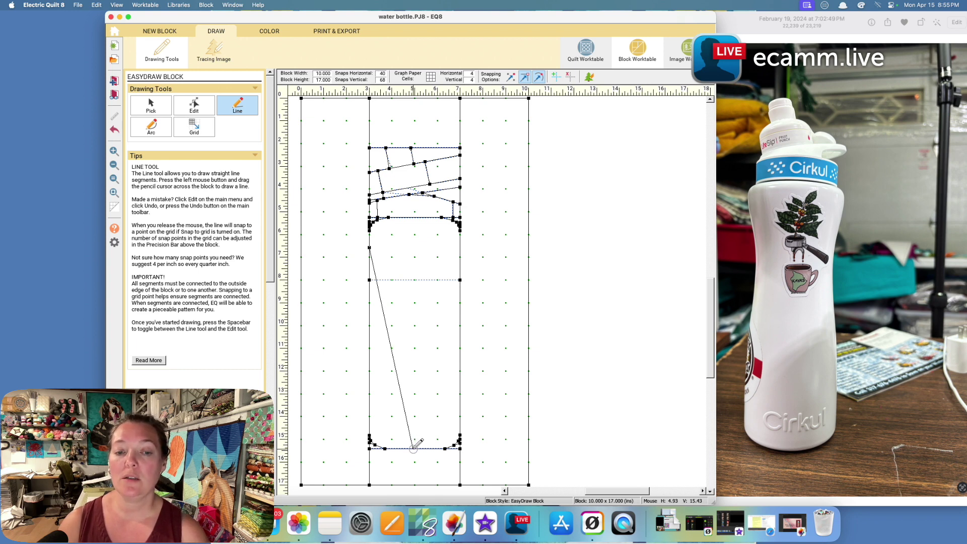
drag(413, 448, 414, 448)
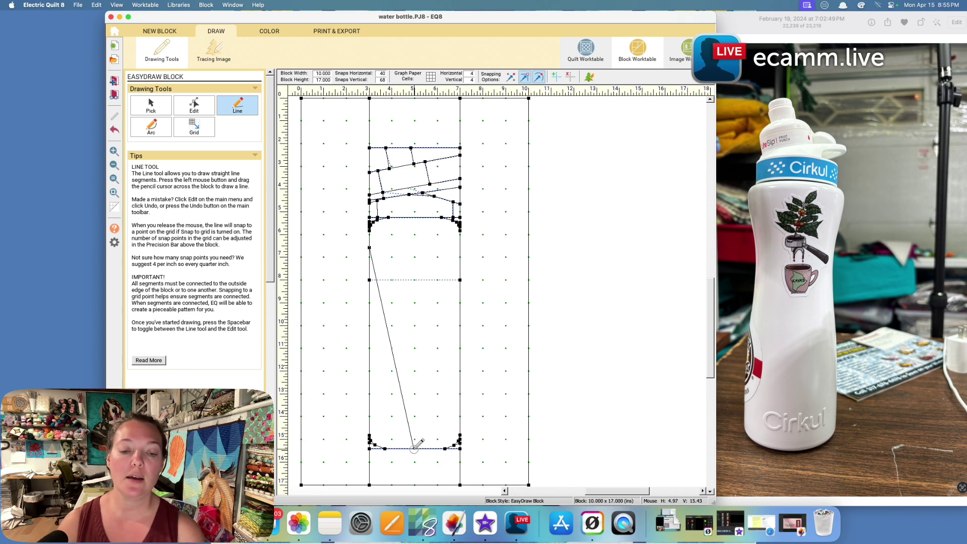
mouse_move(414, 448)
mouse_down()
mouse_move(393, 367)
mouse_move(415, 447)
mouse_move(402, 448)
mouse_up()
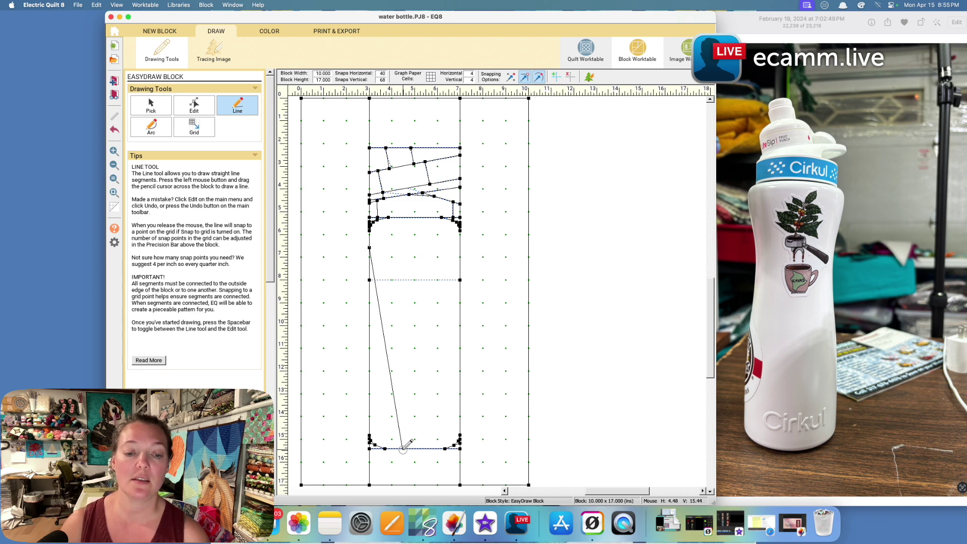
drag(402, 448, 402, 448)
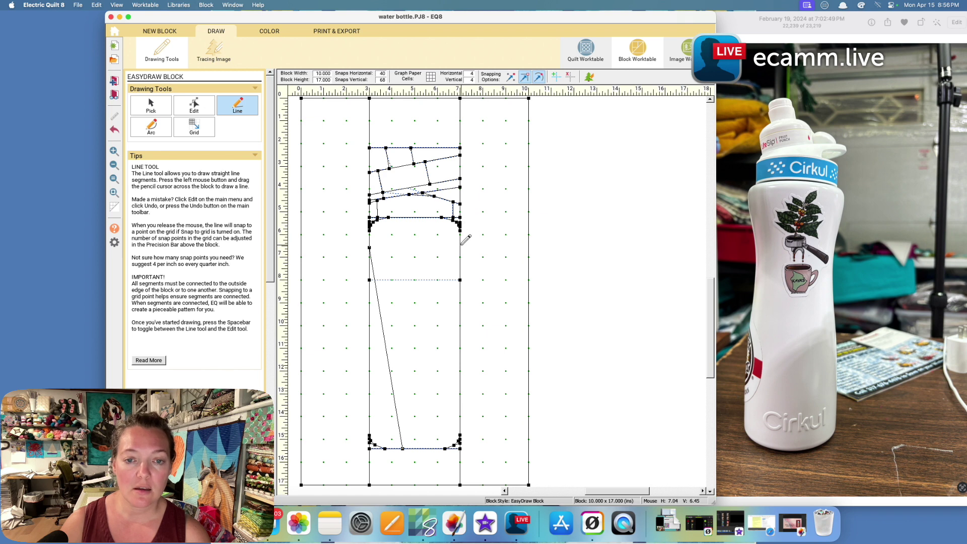
Draw a matching right-side slanted line and short lines up from the lower left and right sides.
mouse_move(460, 248)
mouse_down()
mouse_move(403, 395)
mouse_move(427, 448)
mouse_up()
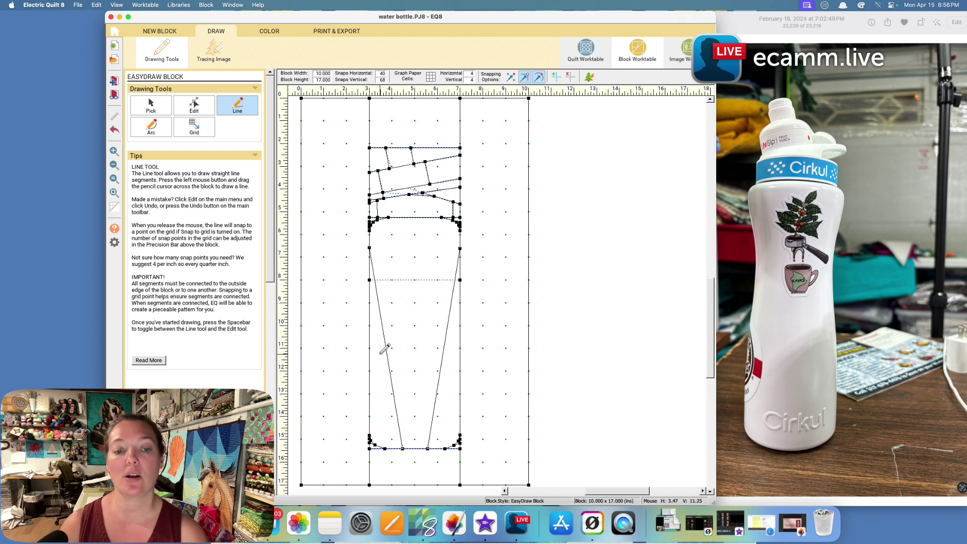
drag(370, 394, 375, 285)
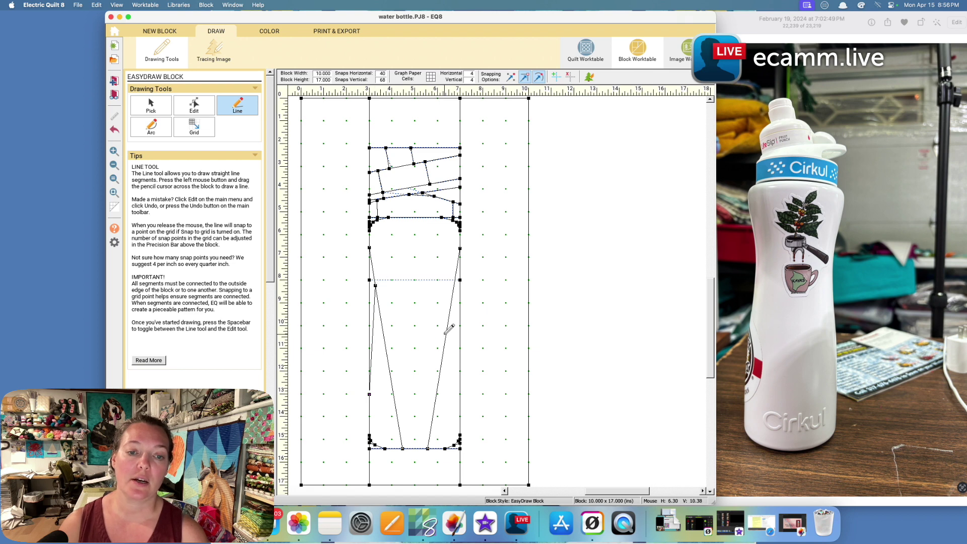
drag(460, 393, 455, 285)
In colour view, paint the thin sliver along the bottle's right edge with the blue background fabric.
click(270, 31)
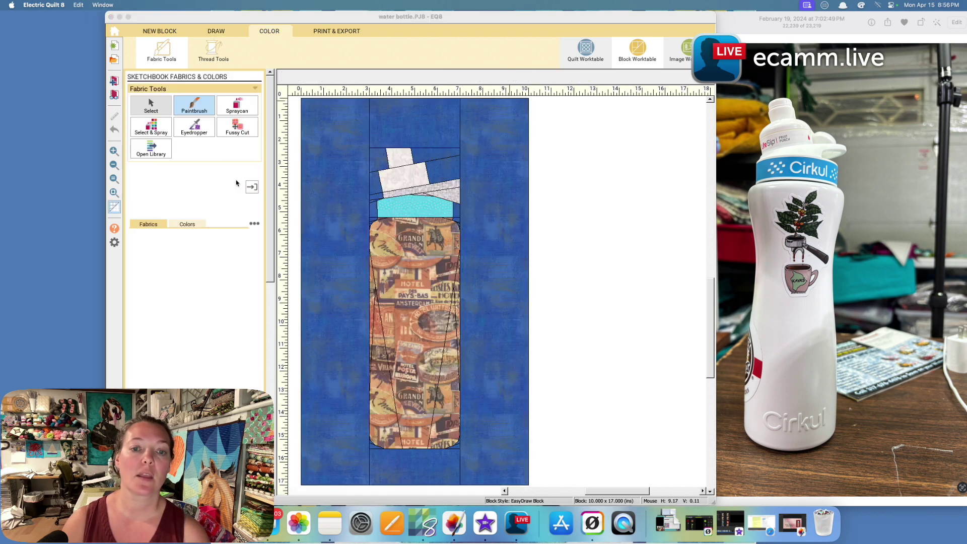
click(151, 206)
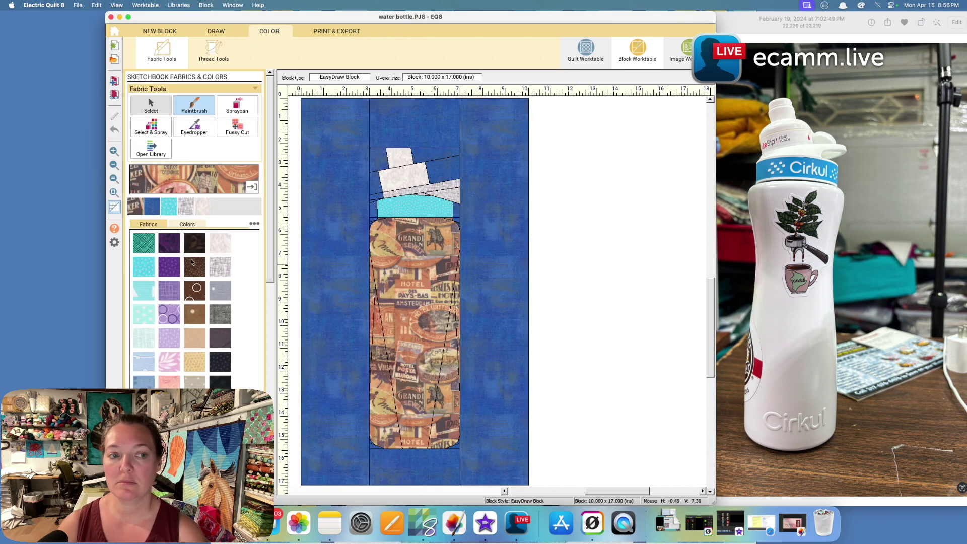
click(460, 290)
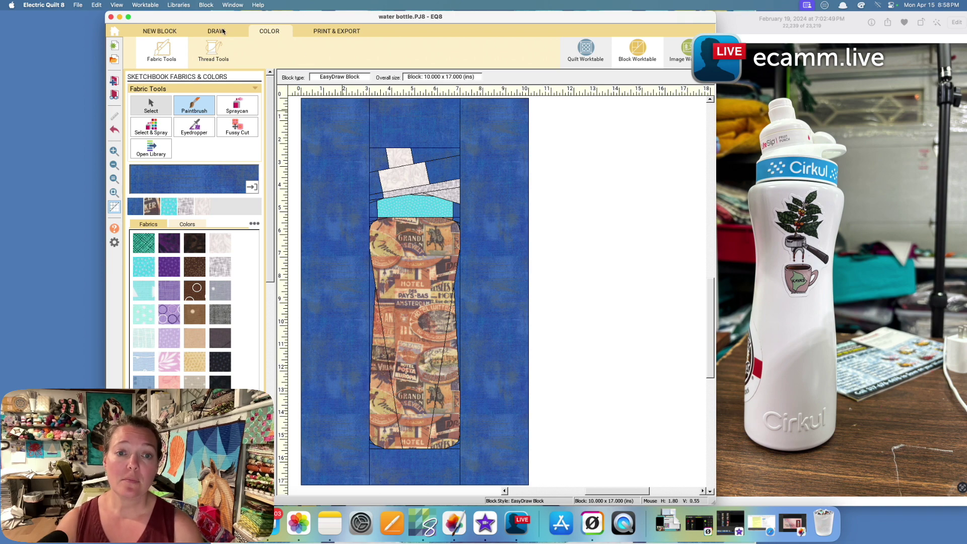
Zoom into the cap and draw four angled lines around the mouthpiece, then view in colour.
click(216, 31)
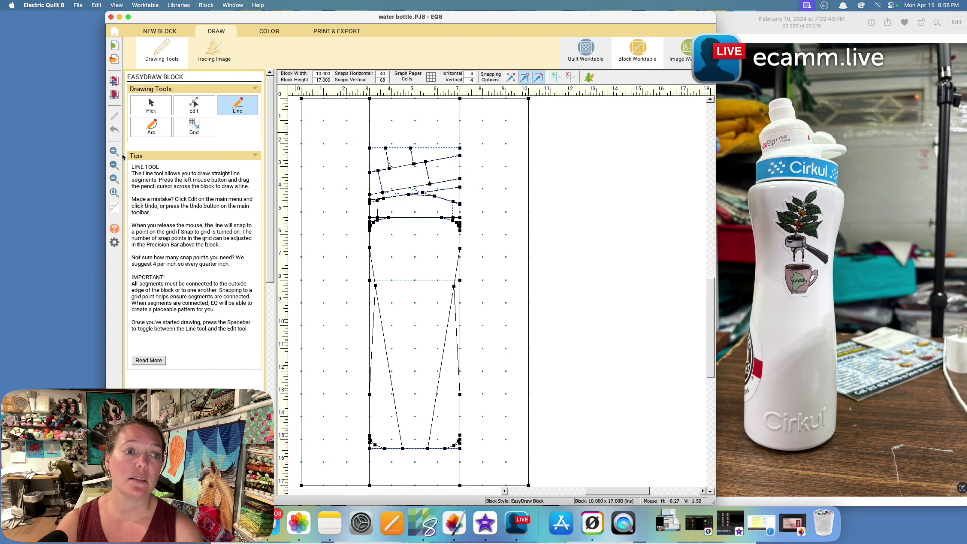
click(114, 192)
drag(356, 132, 500, 212)
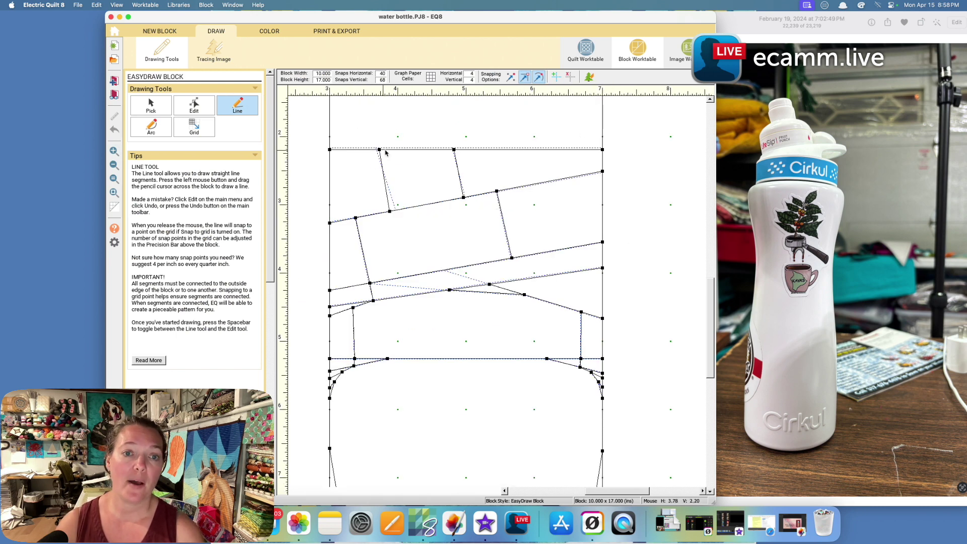
mouse_move(383, 171)
mouse_down()
mouse_move(384, 148)
mouse_move(384, 159)
mouse_move(396, 150)
mouse_up()
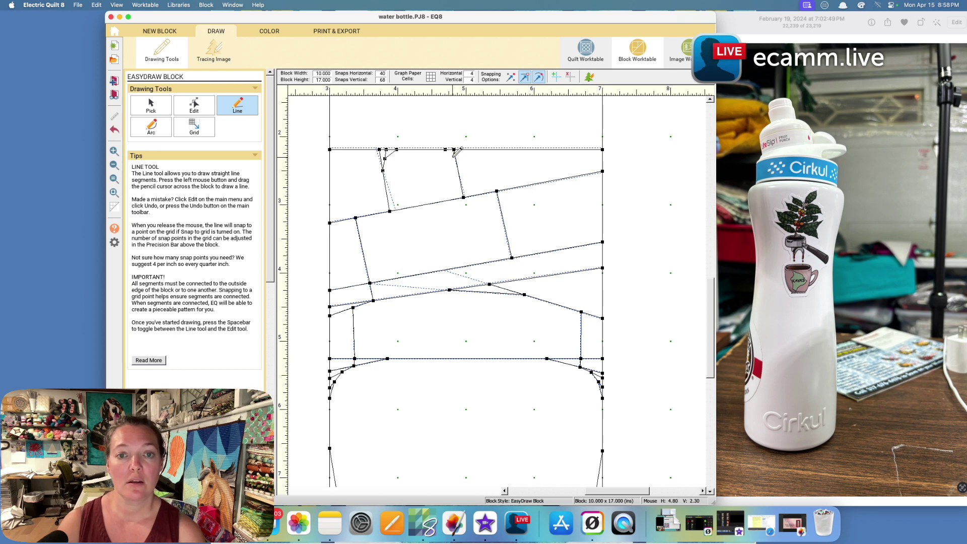
drag(454, 154, 394, 121)
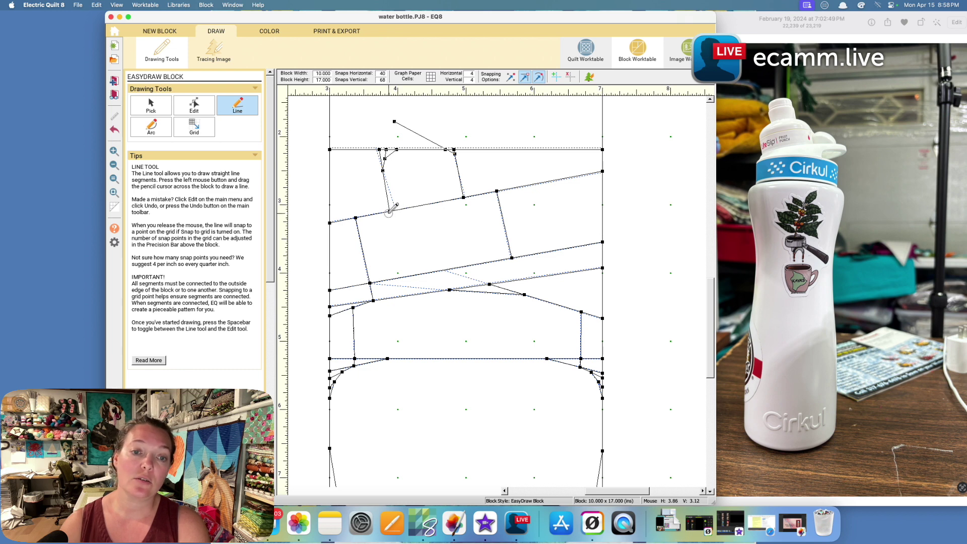
mouse_move(390, 211)
mouse_down()
mouse_move(358, 233)
mouse_move(363, 251)
mouse_up()
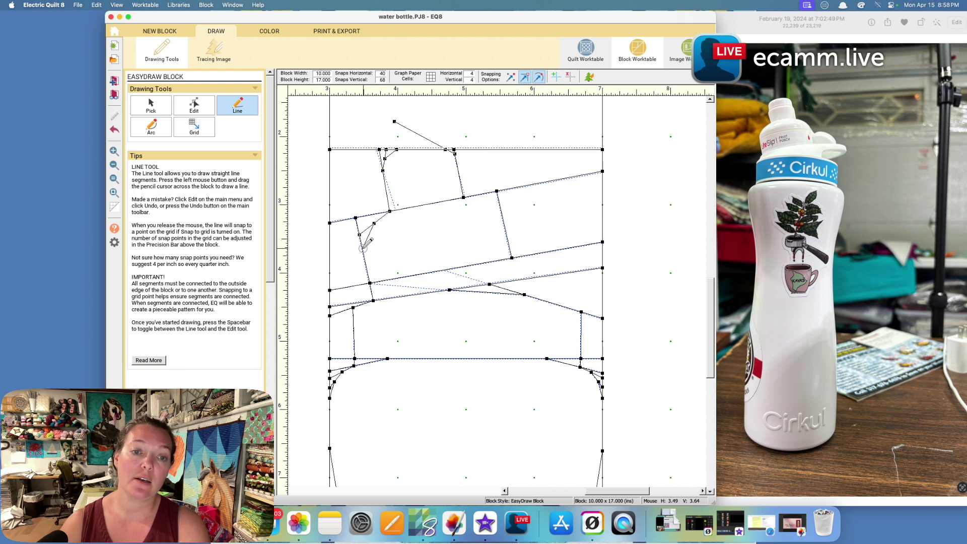
mouse_move(463, 197)
mouse_down()
mouse_move(503, 202)
mouse_move(504, 226)
mouse_up()
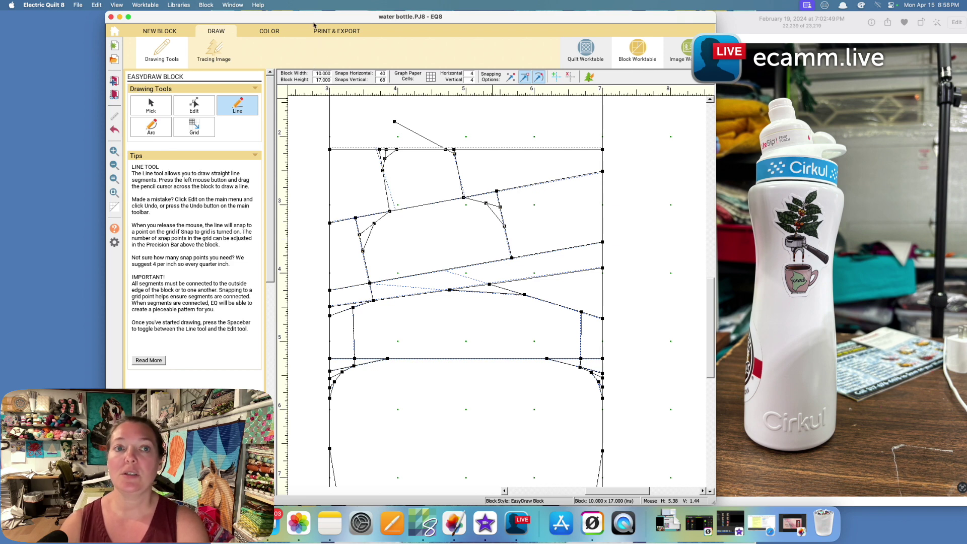
click(269, 31)
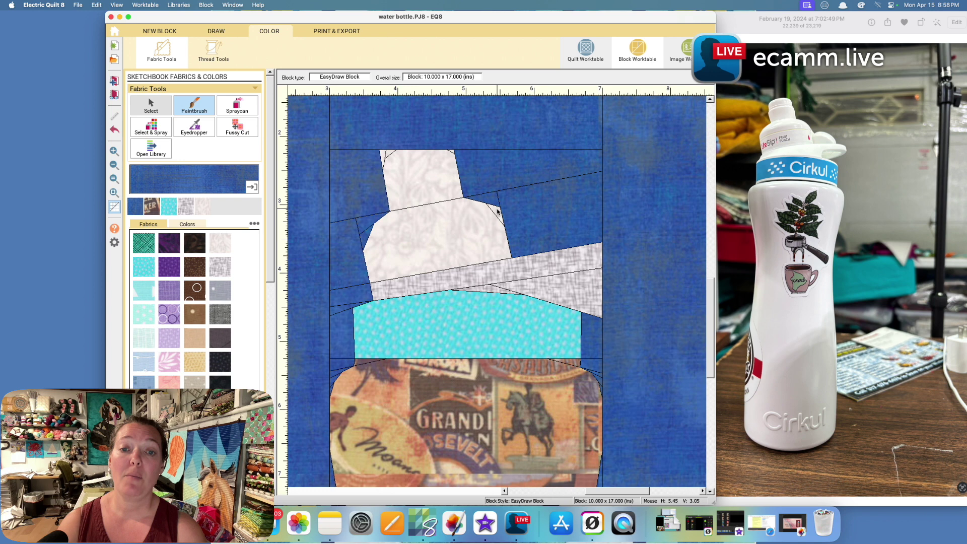
Paint the top cap patch blue, undo it, fit the whole block to view, and minimise EQ8.
click(427, 152)
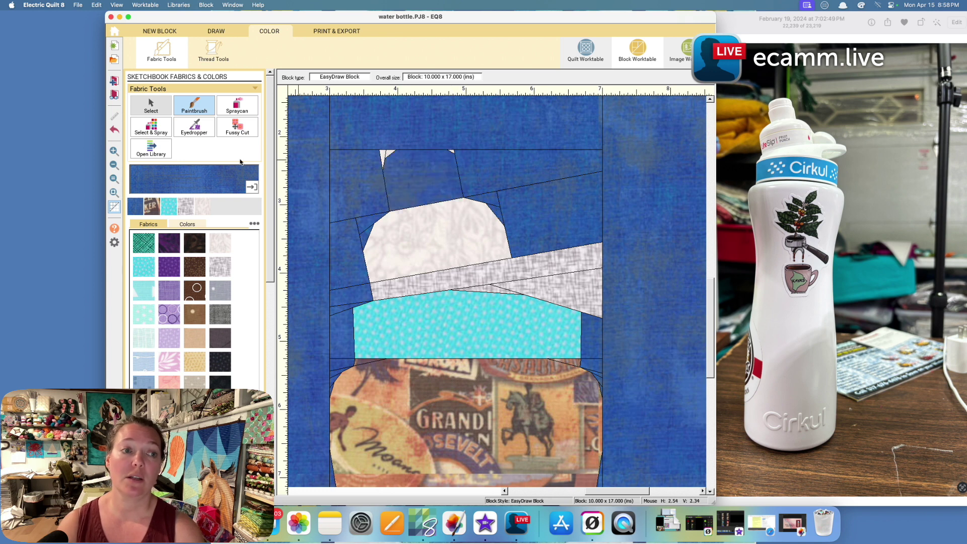
click(115, 129)
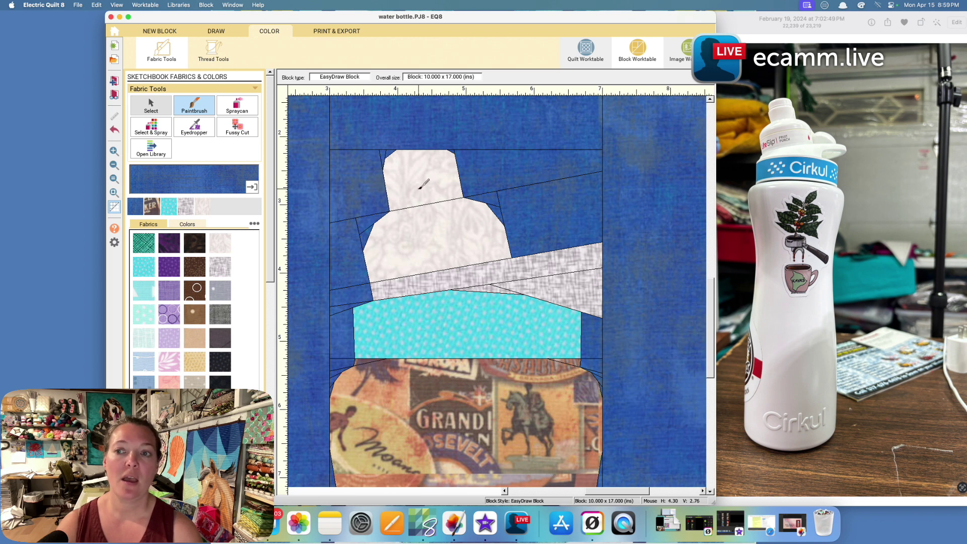
click(114, 192)
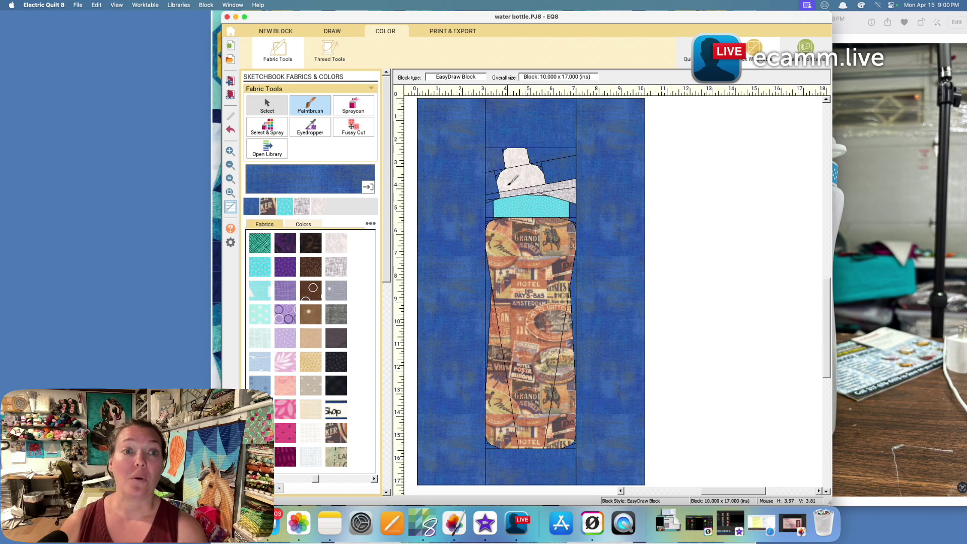
click(236, 17)
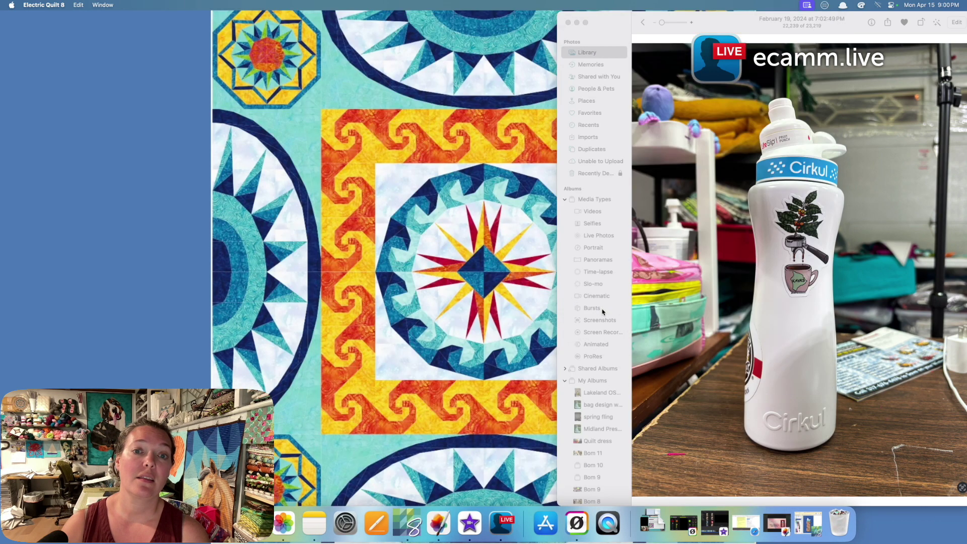
Minimise the Photos library window to reveal the medallion quilt image.
click(576, 22)
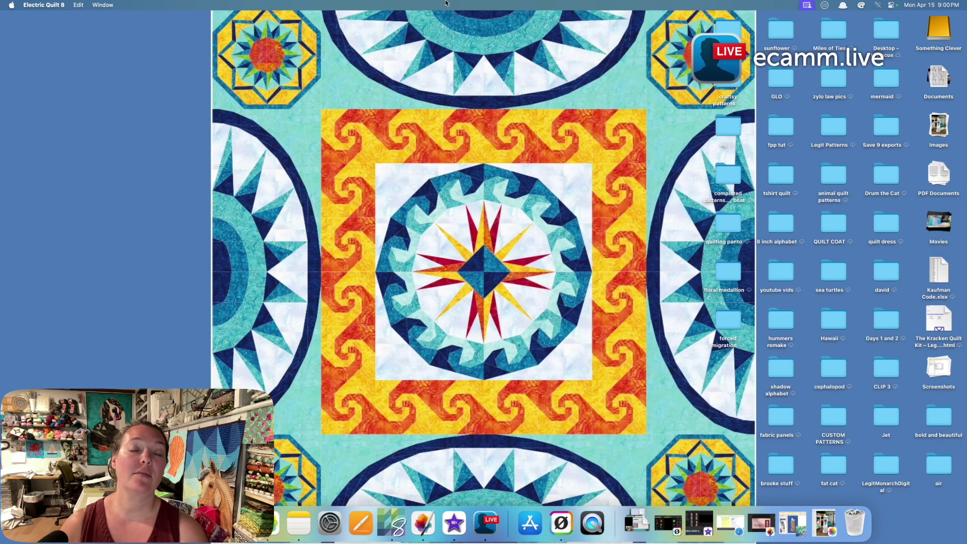